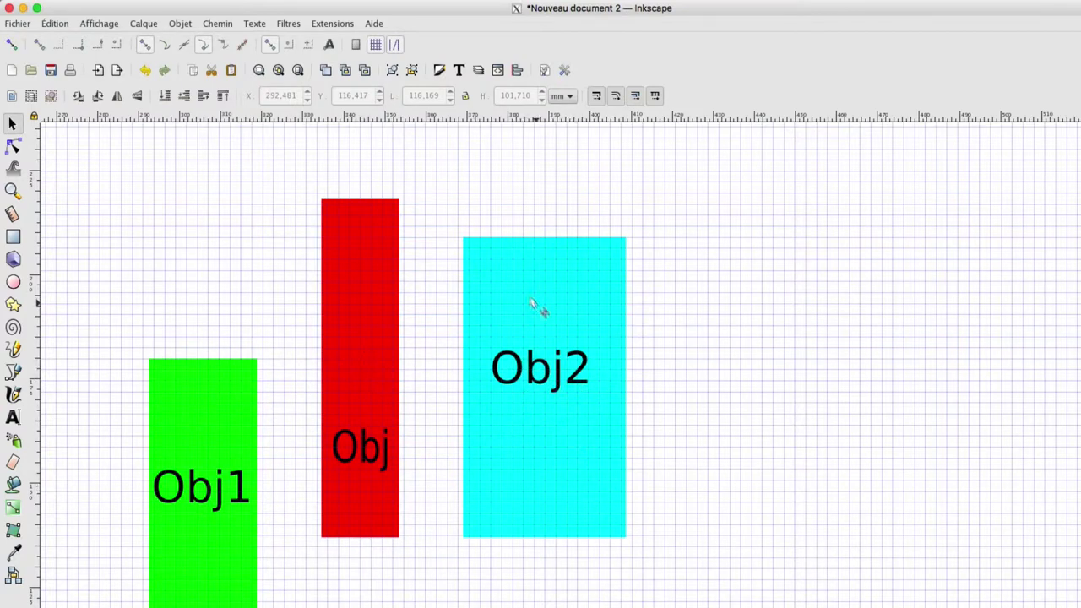
# Open the Objet menu of object operations.
pyautogui.click(181, 24)
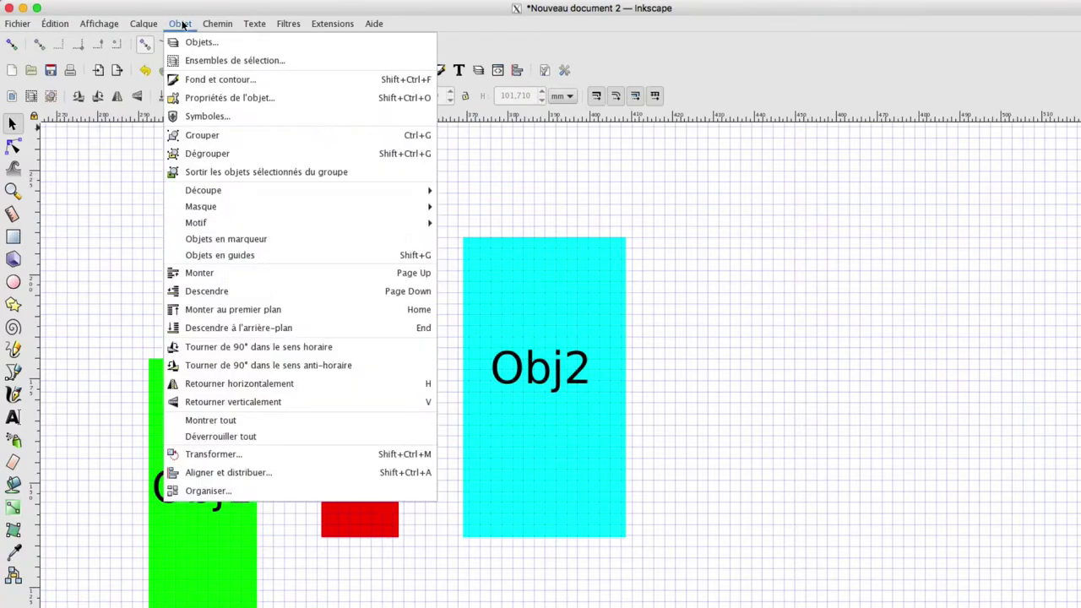
# Open the Aligner et distribuer panel and expand its 'Relativement à' reference list.
pyautogui.click(228, 473)
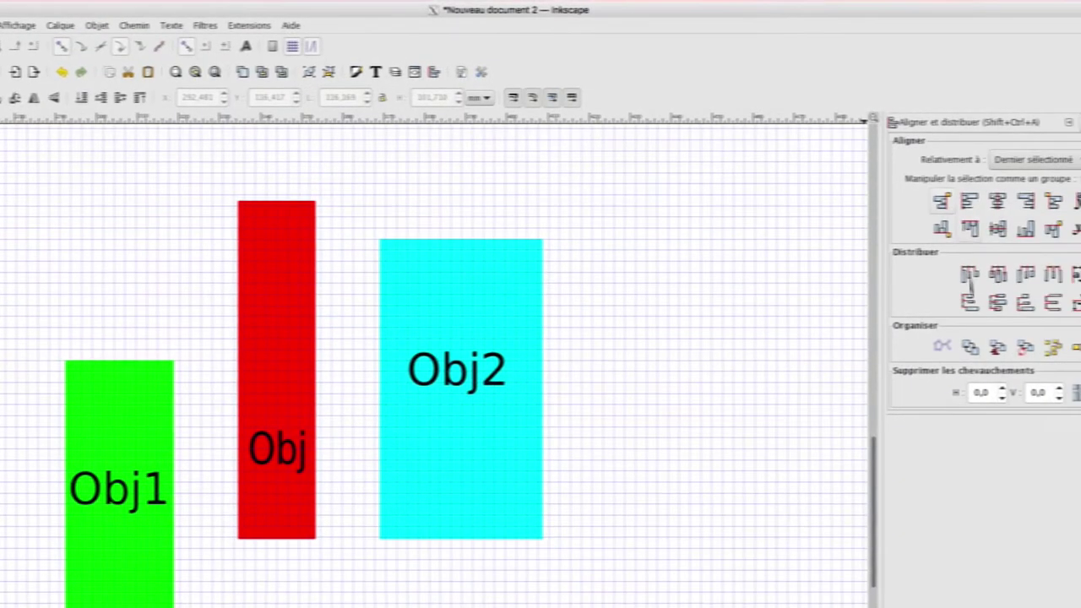
pyautogui.click(1069, 122)
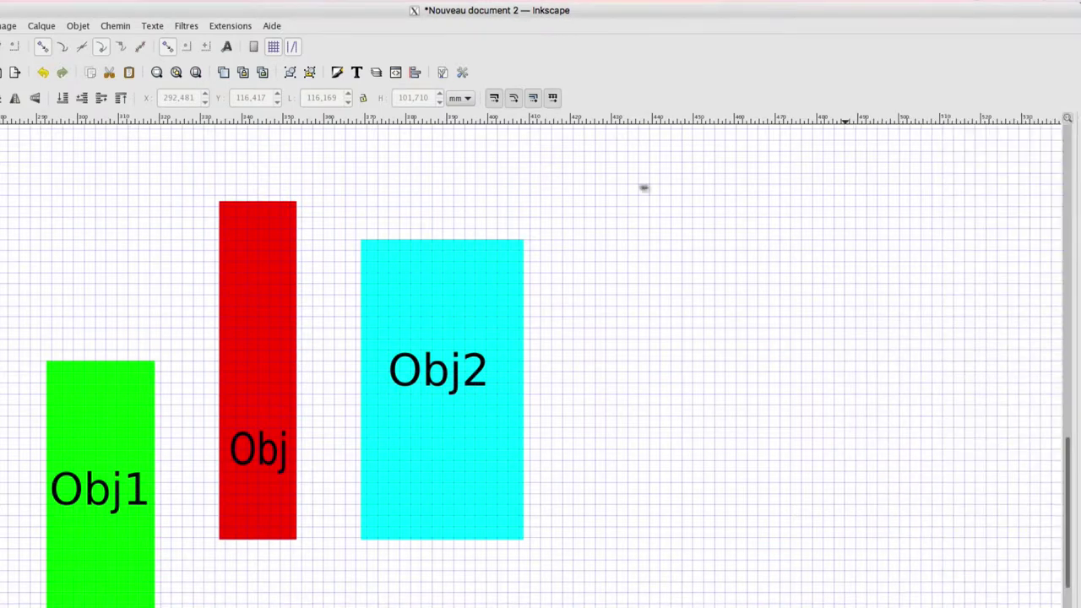
pyautogui.click(415, 74)
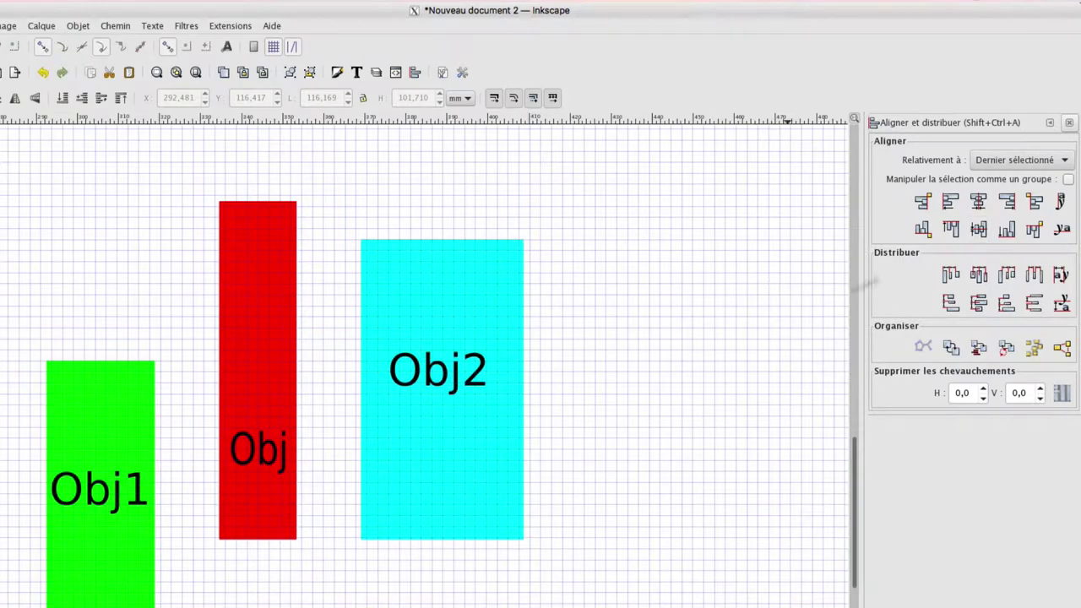
pyautogui.click(1021, 160)
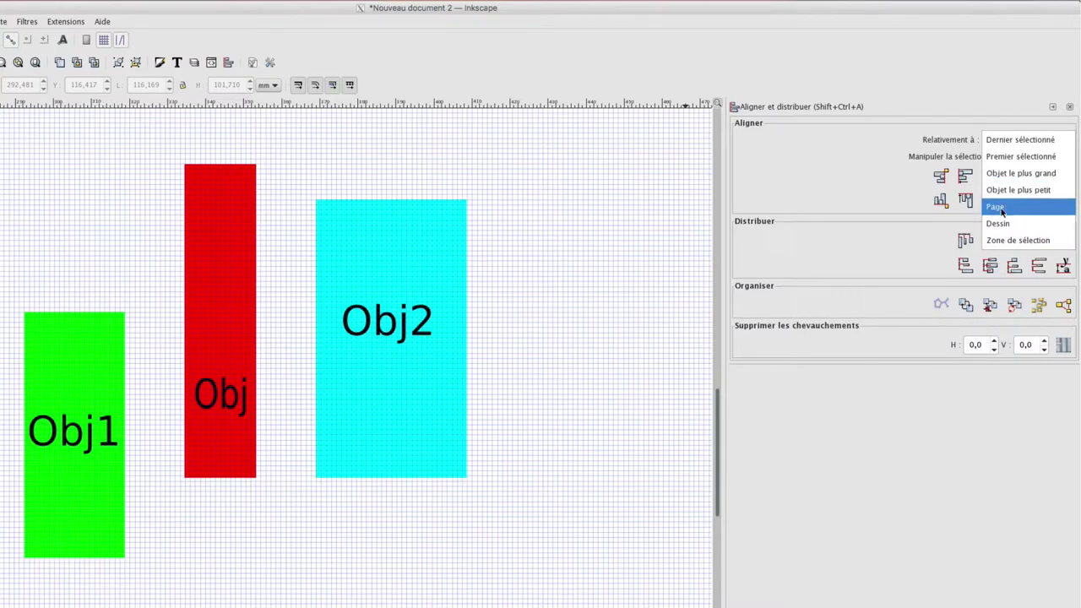
# Leave 'Dernier sélectionné' chosen as the alignment reference and close the list.
pyautogui.click(889, 186)
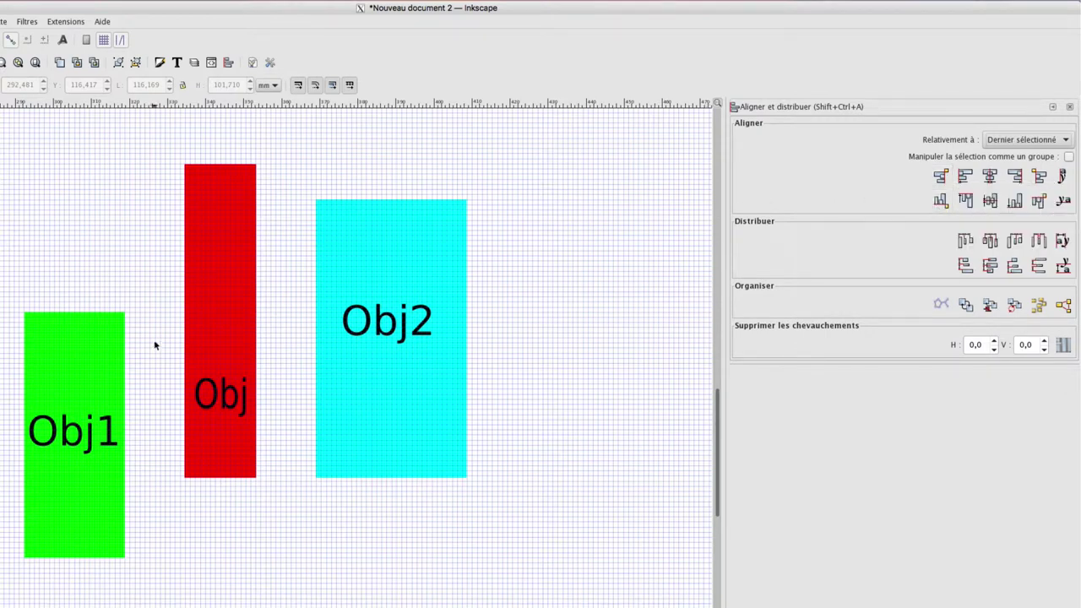
# Select Obj1, Obj, then Obj2 and place their right edges at Obj2's left edge.
pyautogui.click(86, 341)
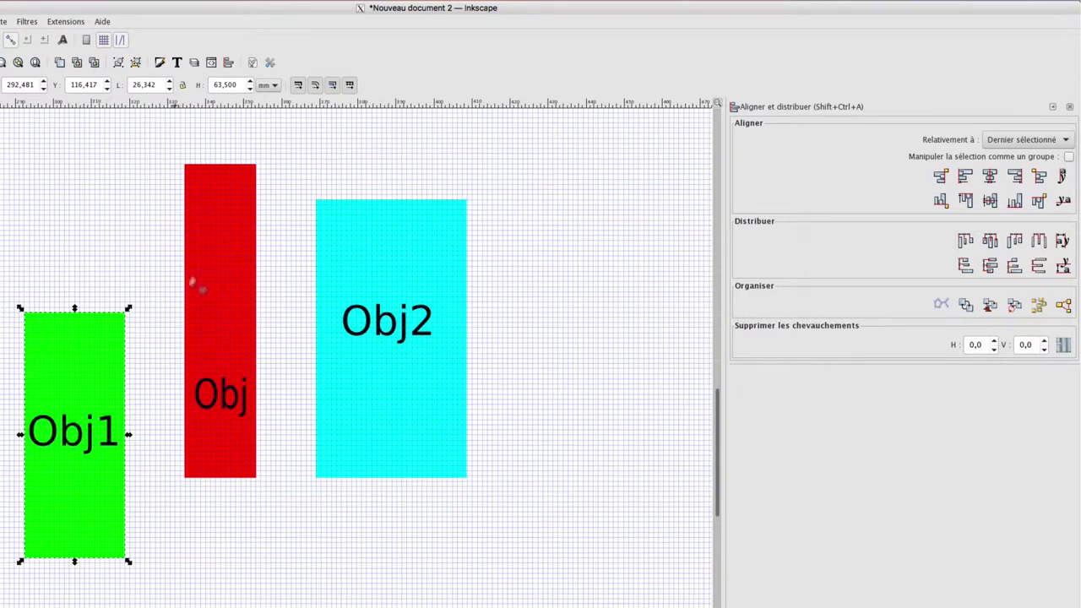
pyautogui.keyDown('shift'); pyautogui.click(212, 253); pyautogui.keyUp('shift')
pyautogui.keyDown('shift'); pyautogui.click(382, 260); pyautogui.keyUp('shift')
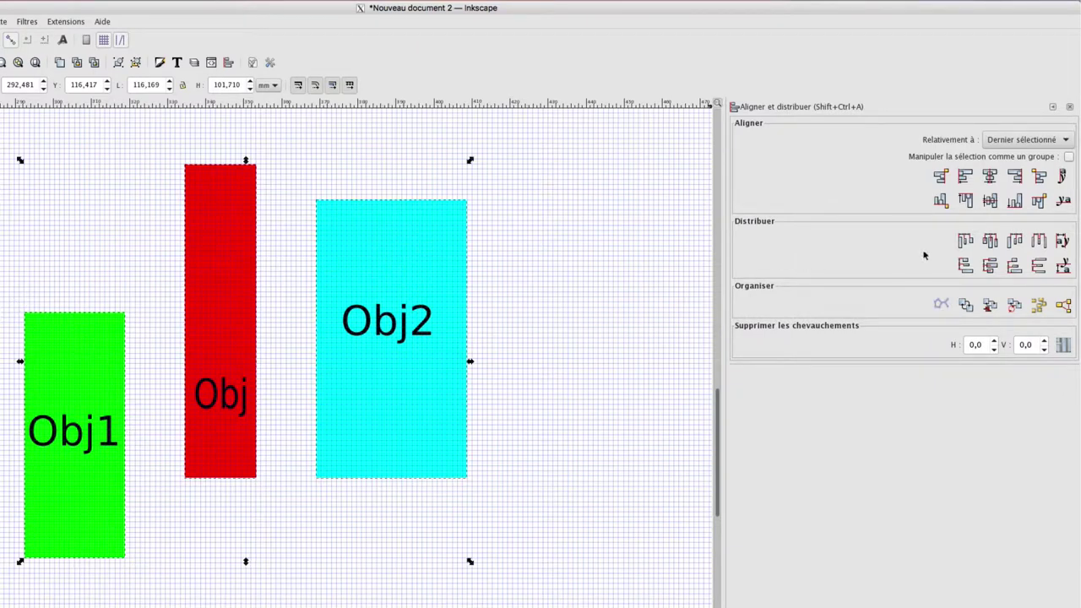
pyautogui.click(940, 178)
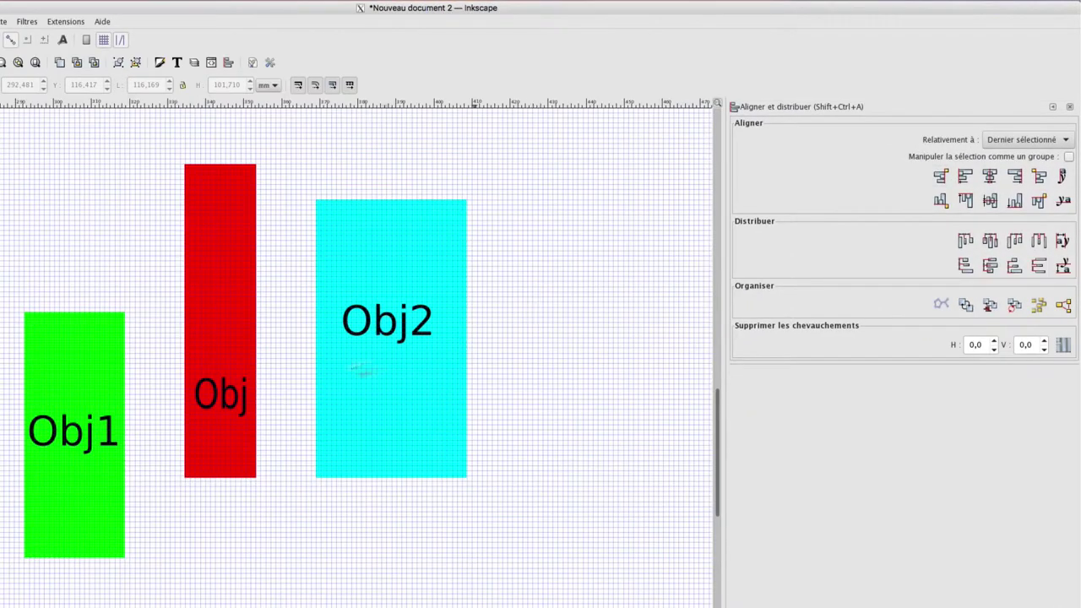
# Reselect Obj1, Obj, then Obj2 and align their left edges with Obj2's left edge.
pyautogui.click(93, 346)
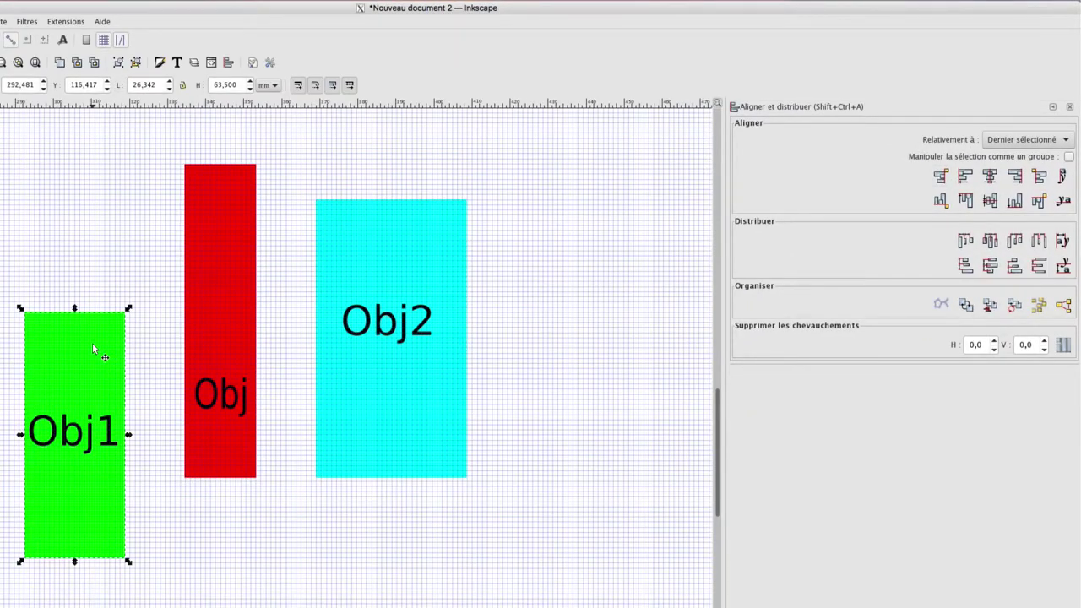
pyautogui.keyDown('shift'); pyautogui.click(234, 291); pyautogui.keyUp('shift')
pyautogui.keyDown('shift'); pyautogui.click(365, 249); pyautogui.keyUp('shift')
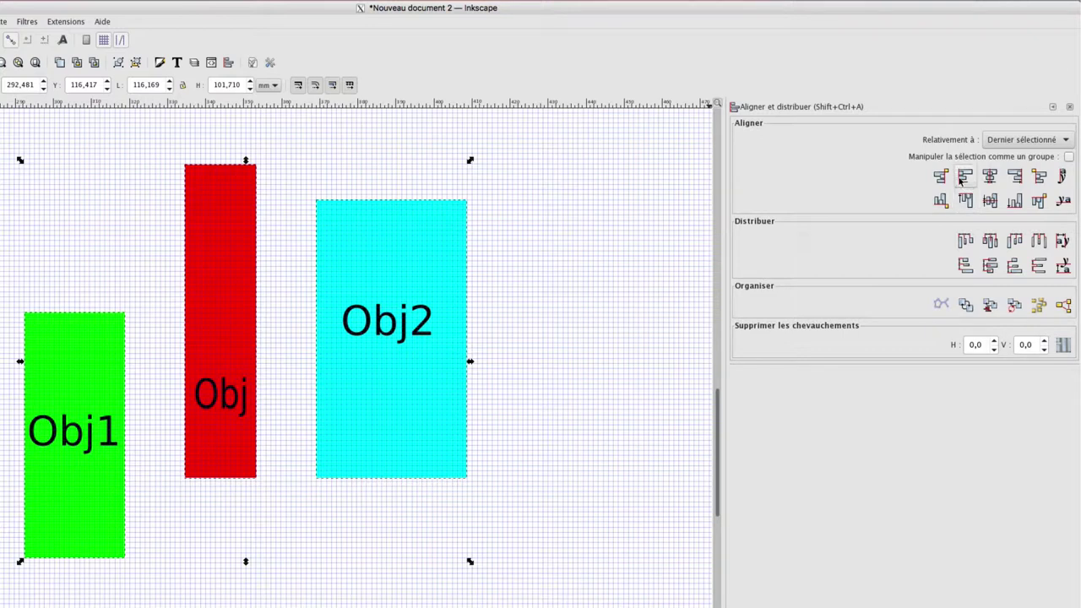
pyautogui.click(965, 176)
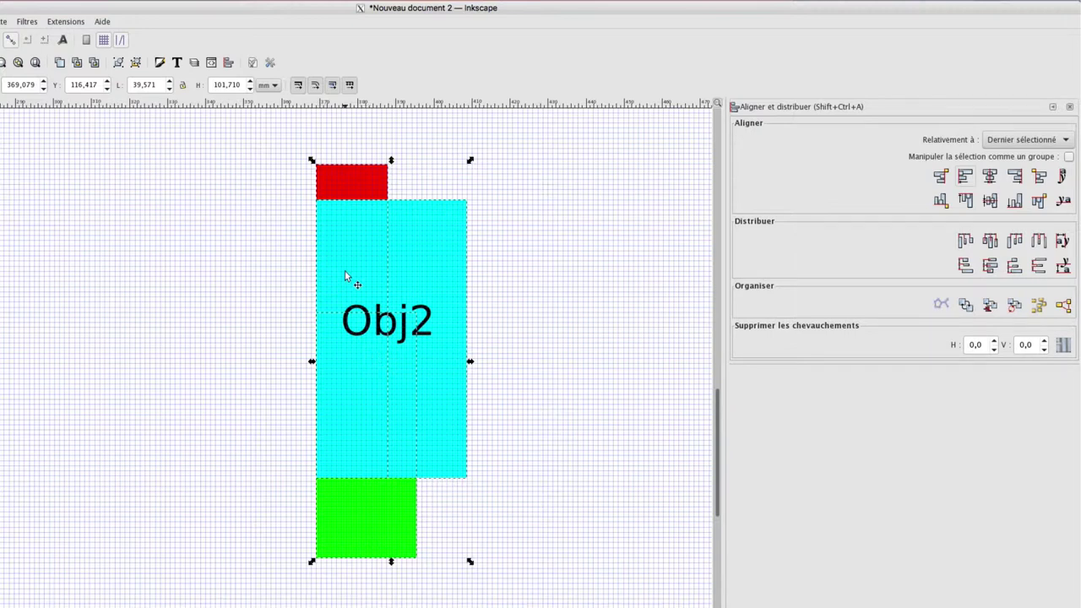
pyautogui.click(87, 22)
pyautogui.moveTo(116, 50)
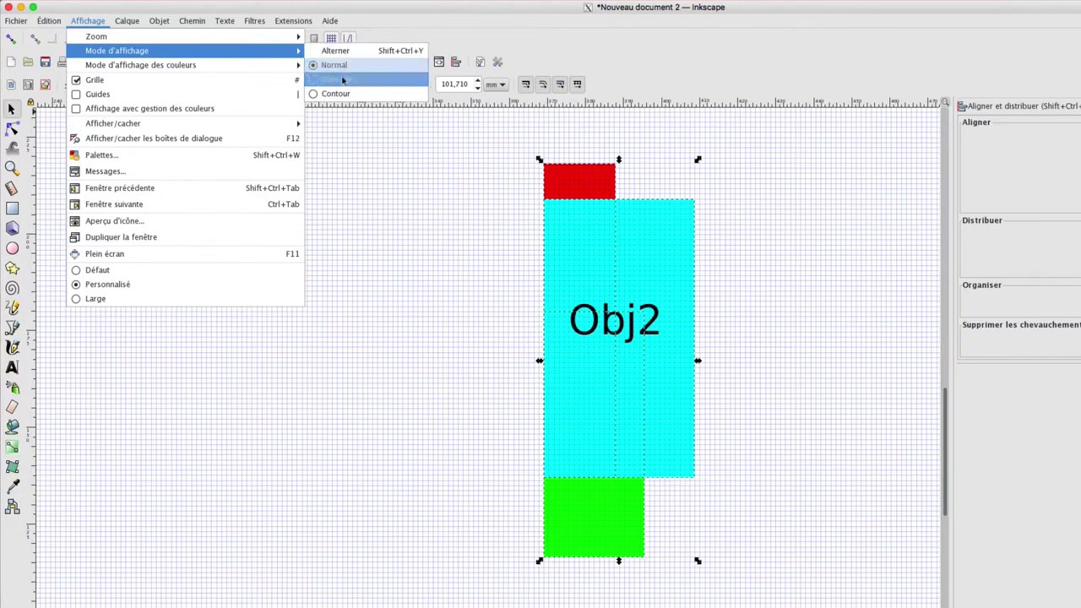
pyautogui.click(336, 93)
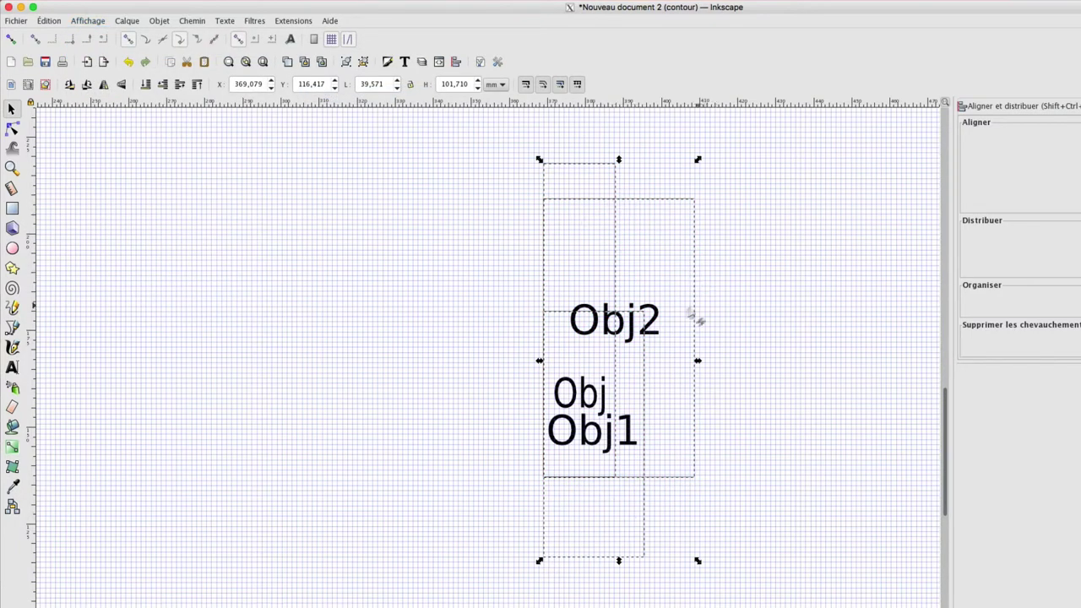
pyautogui.click(765, 338)
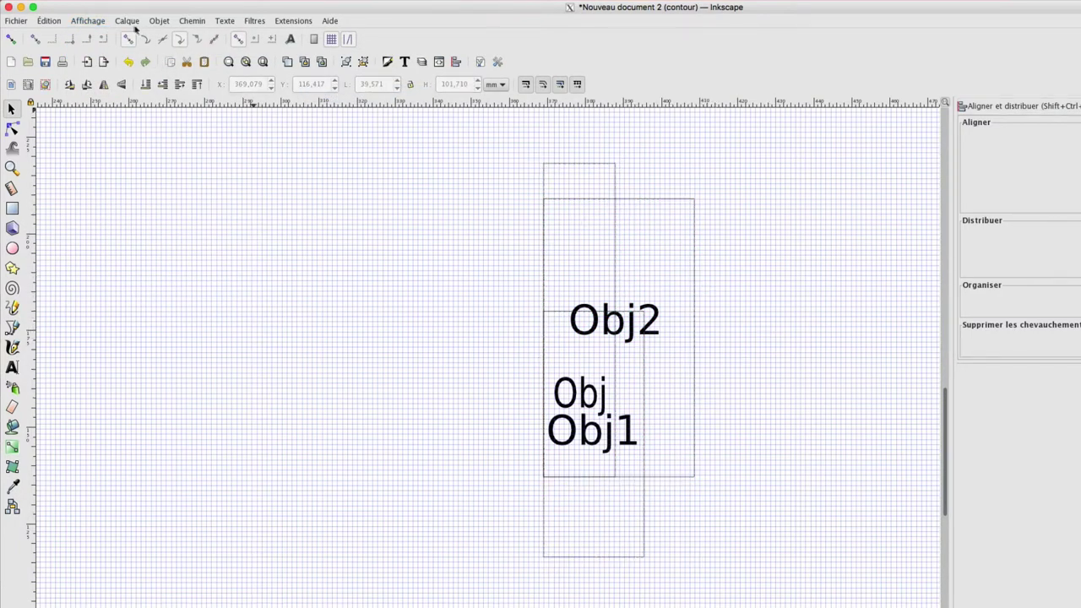
pyautogui.click(104, 22)
pyautogui.moveTo(117, 51)
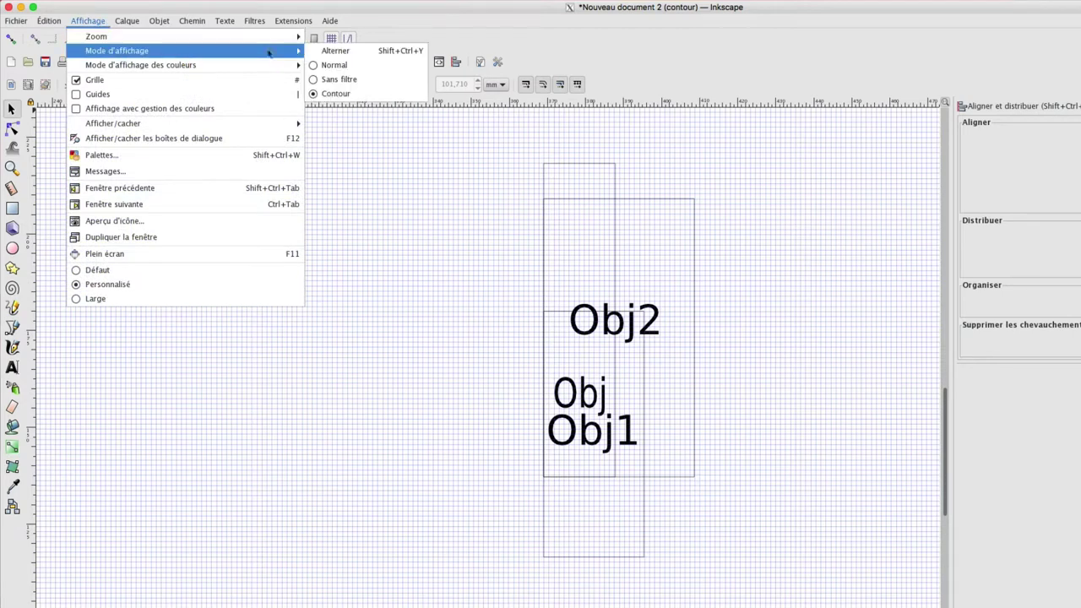
pyautogui.click(326, 66)
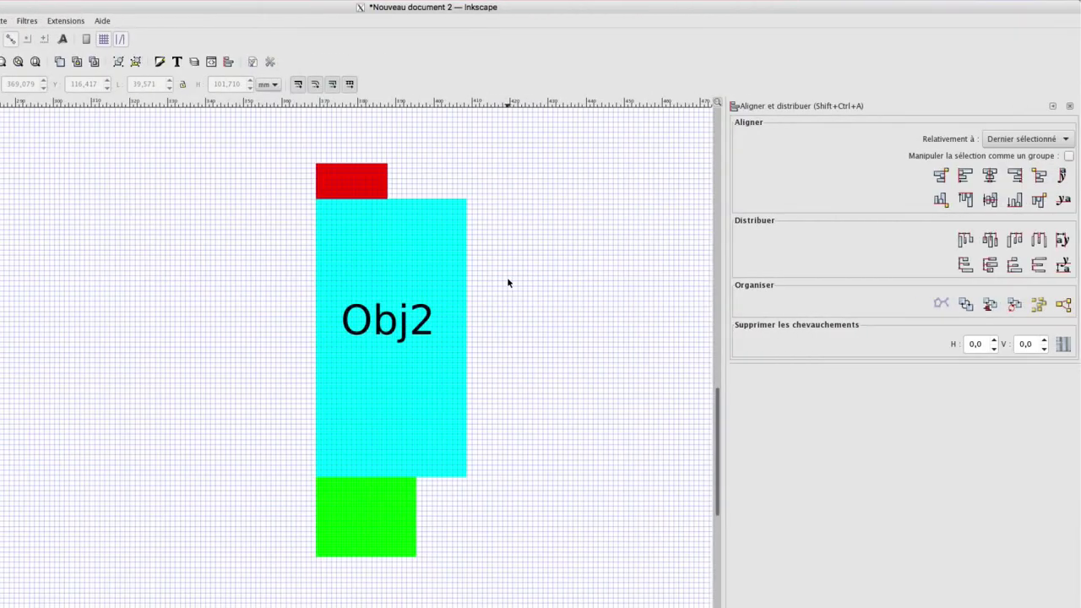
# Undo the left alignment, try centring on Obj2's vertical axis, then undo that too.
pyautogui.hotkey('ctrl', 'z')
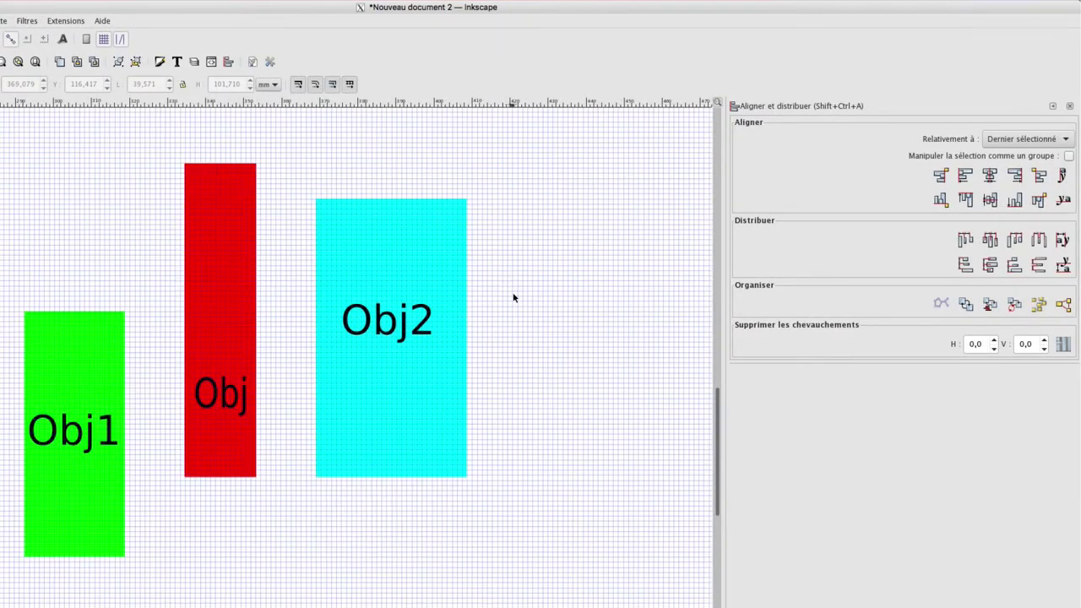
pyautogui.click(94, 355)
pyautogui.keyDown('shift'); pyautogui.click(230, 314); pyautogui.keyUp('shift')
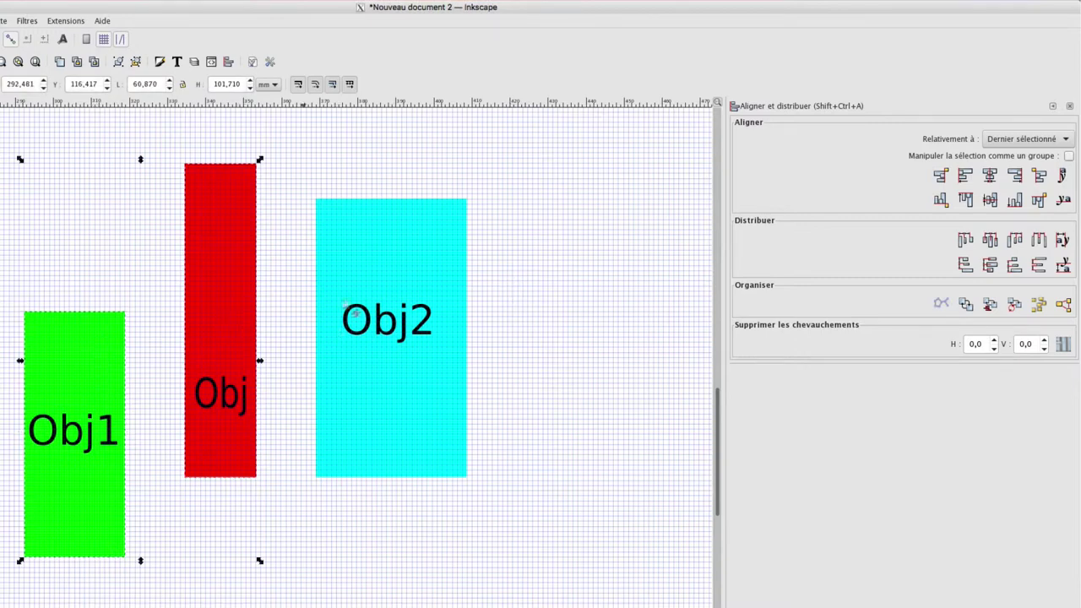
pyautogui.keyDown('shift'); pyautogui.click(380, 272); pyautogui.keyUp('shift')
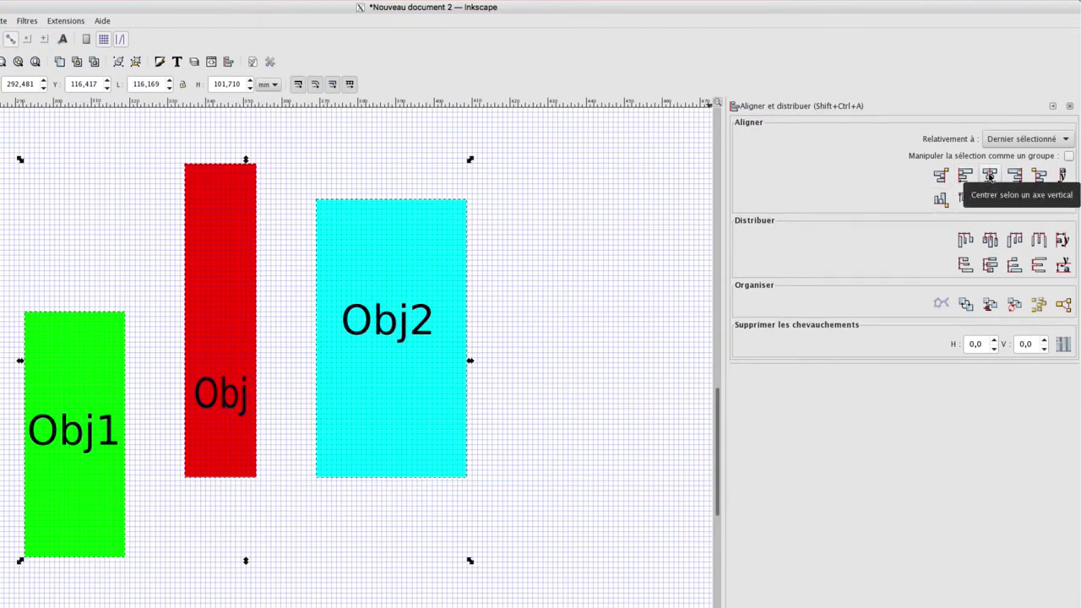
pyautogui.click(990, 175)
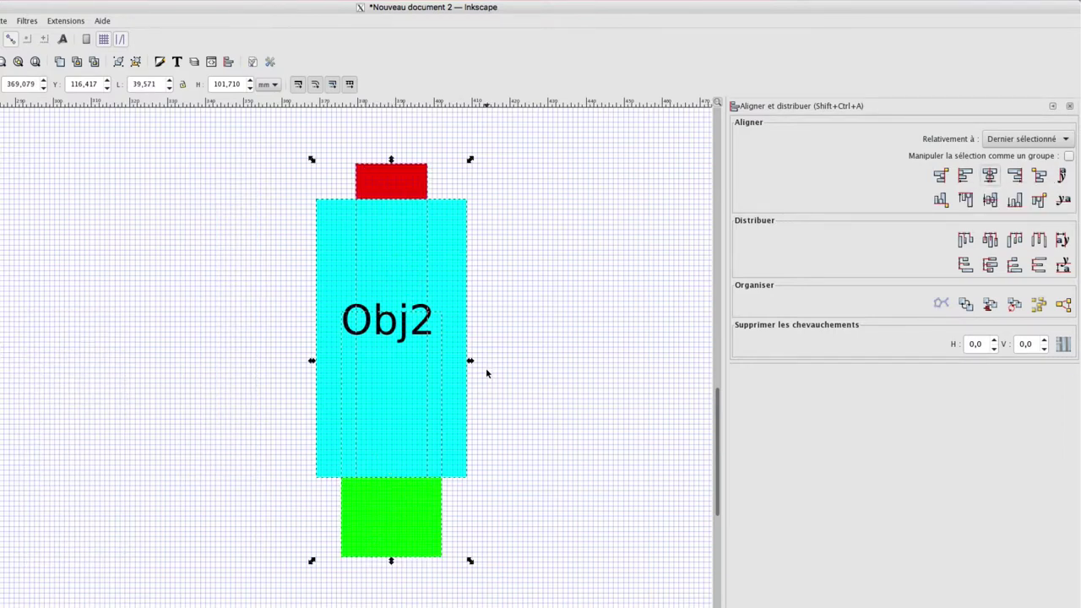
pyautogui.hotkey('ctrl', 'z')
pyautogui.click(525, 339)
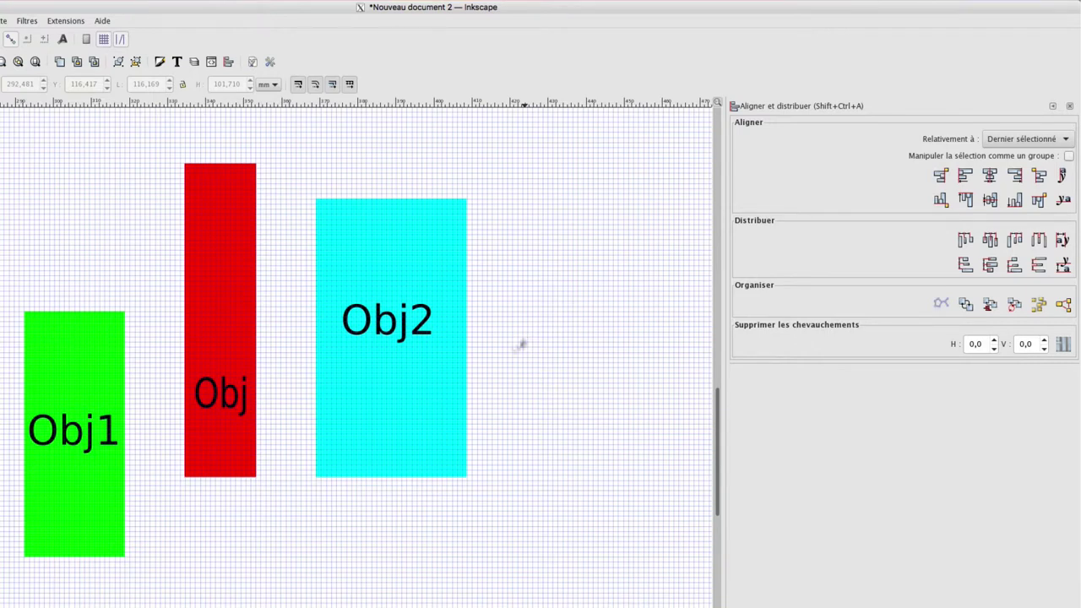
pyautogui.click(64, 347)
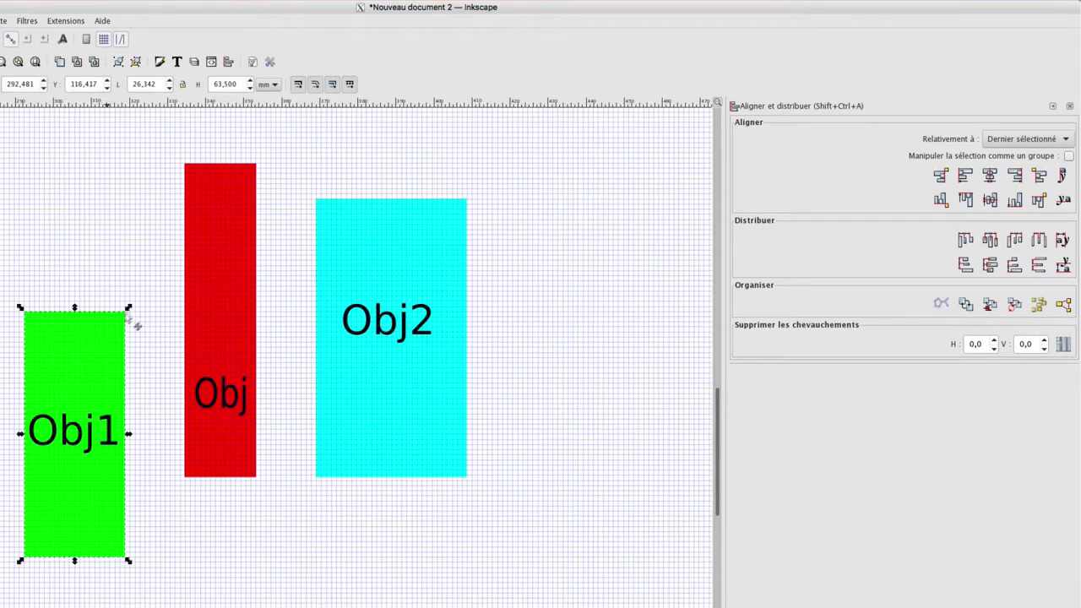
pyautogui.keyDown('shift'); pyautogui.click(224, 255); pyautogui.keyUp('shift')
pyautogui.keyDown('shift'); pyautogui.click(382, 228); pyautogui.keyUp('shift')
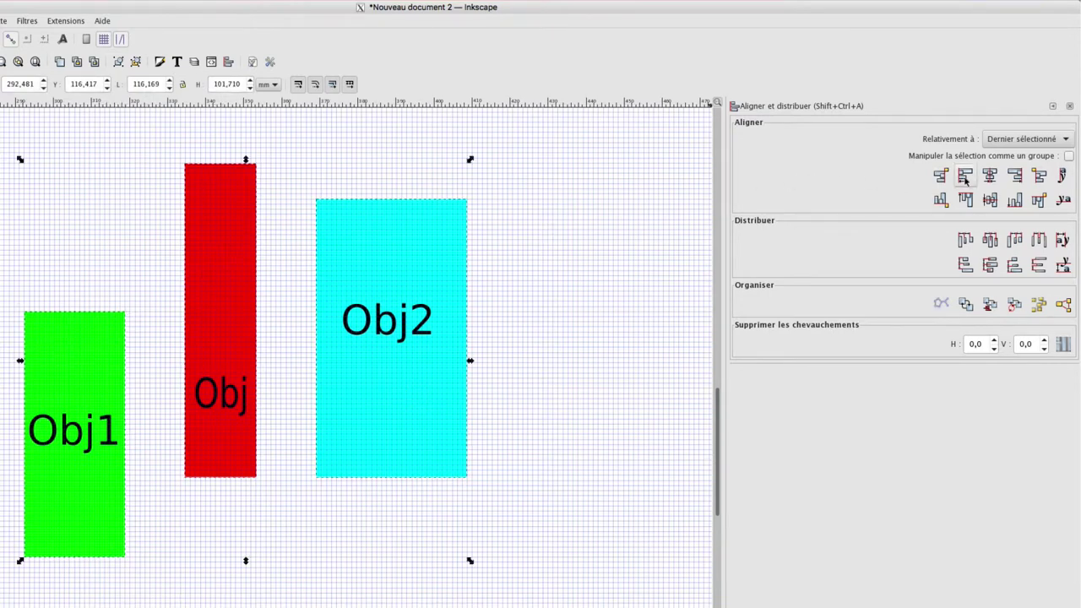
pyautogui.click(1017, 176)
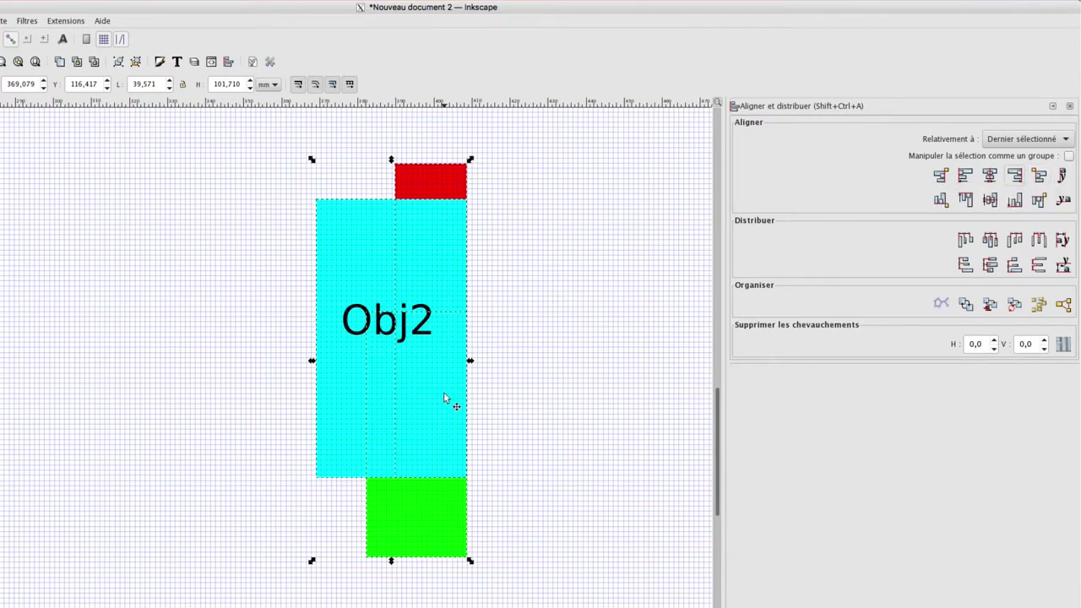
pyautogui.hotkey('ctrl', 'z')
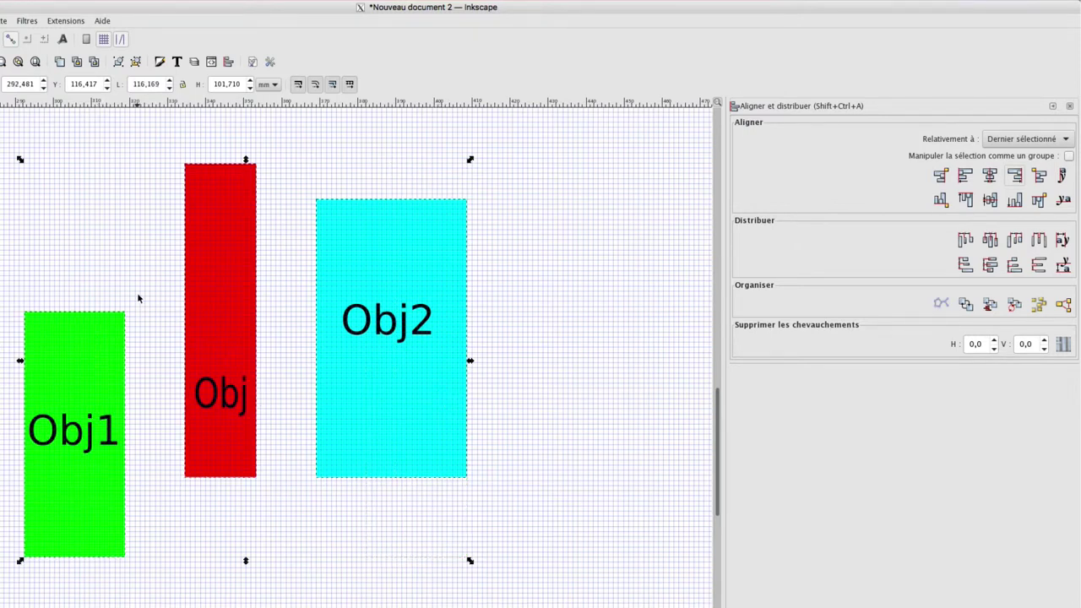
pyautogui.click(139, 298)
pyautogui.click(76, 379)
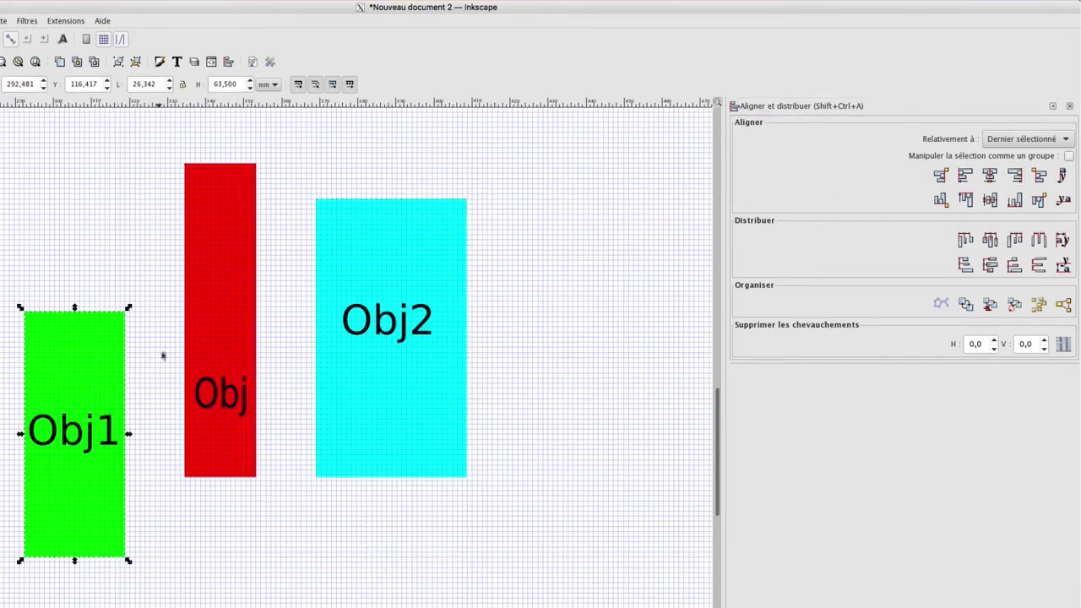
pyautogui.keyDown('shift'); pyautogui.click(200, 319); pyautogui.keyUp('shift')
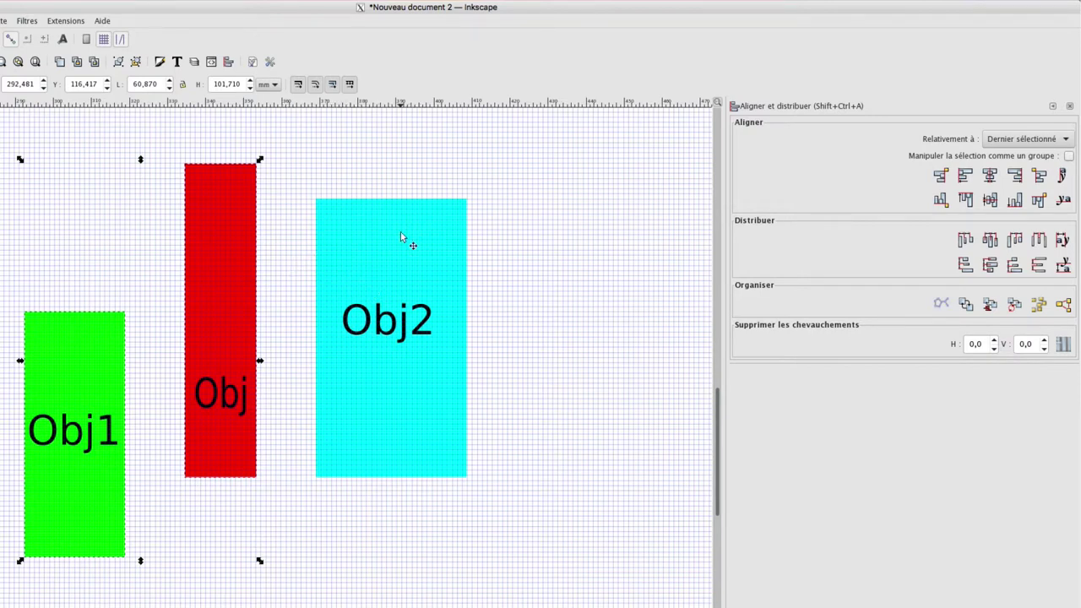
pyautogui.click(1039, 175)
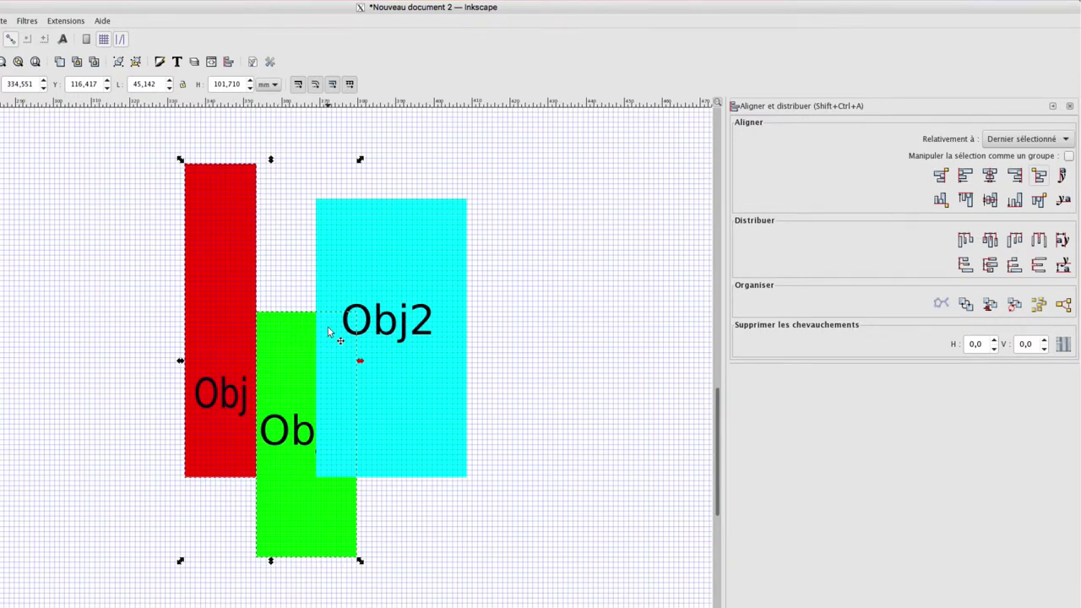
pyautogui.hotkey('ctrl', 'z')
pyautogui.click(104, 302)
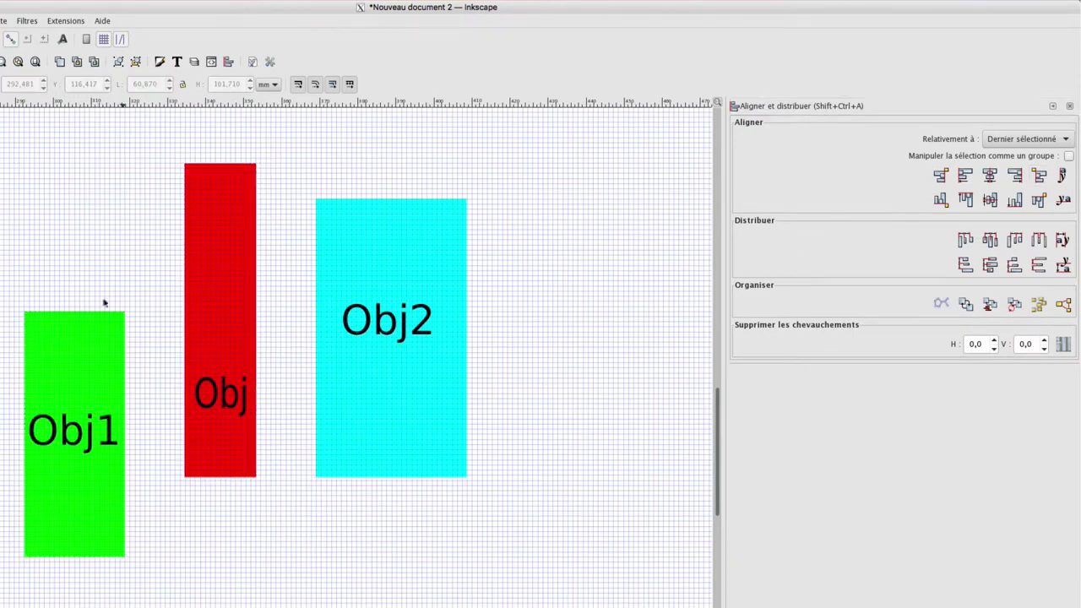
pyautogui.click(103, 329)
pyautogui.keyDown('shift'); pyautogui.click(209, 262); pyautogui.keyUp('shift')
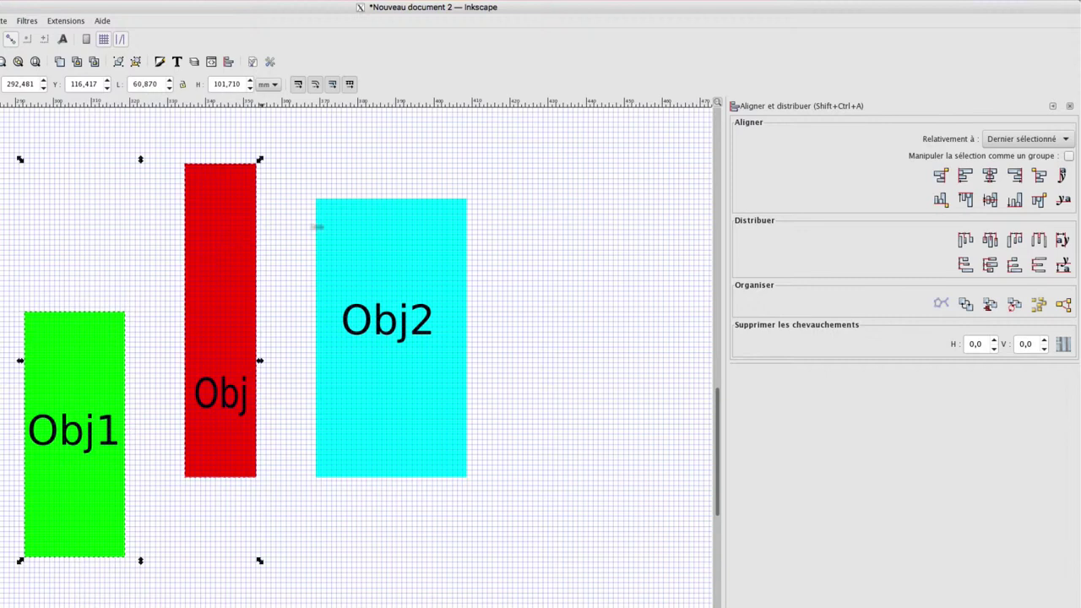
pyautogui.keyDown('shift'); pyautogui.click(364, 224); pyautogui.keyUp('shift')
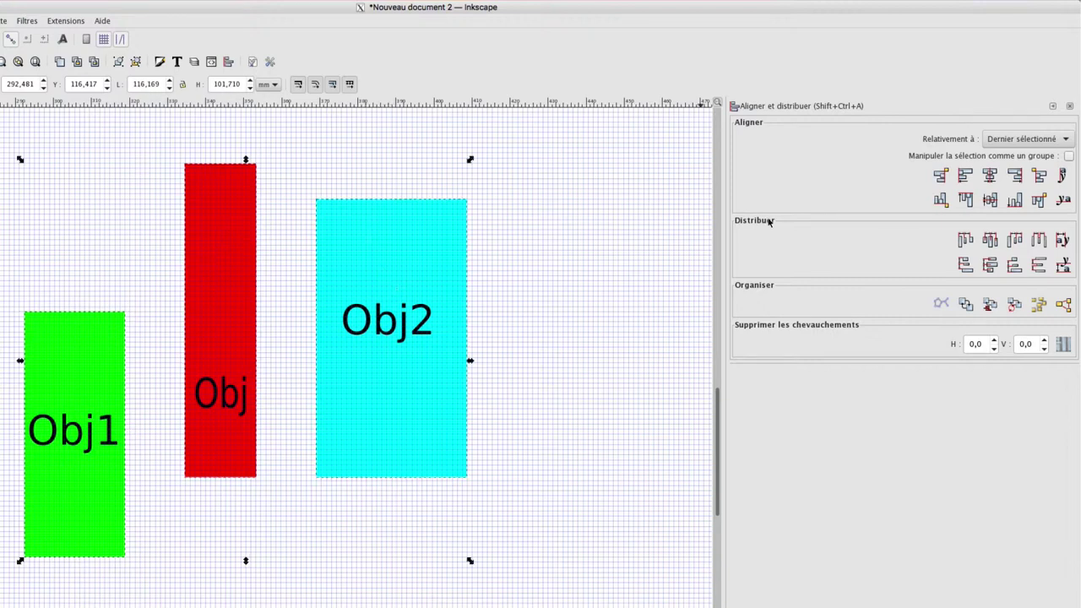
pyautogui.click(1039, 174)
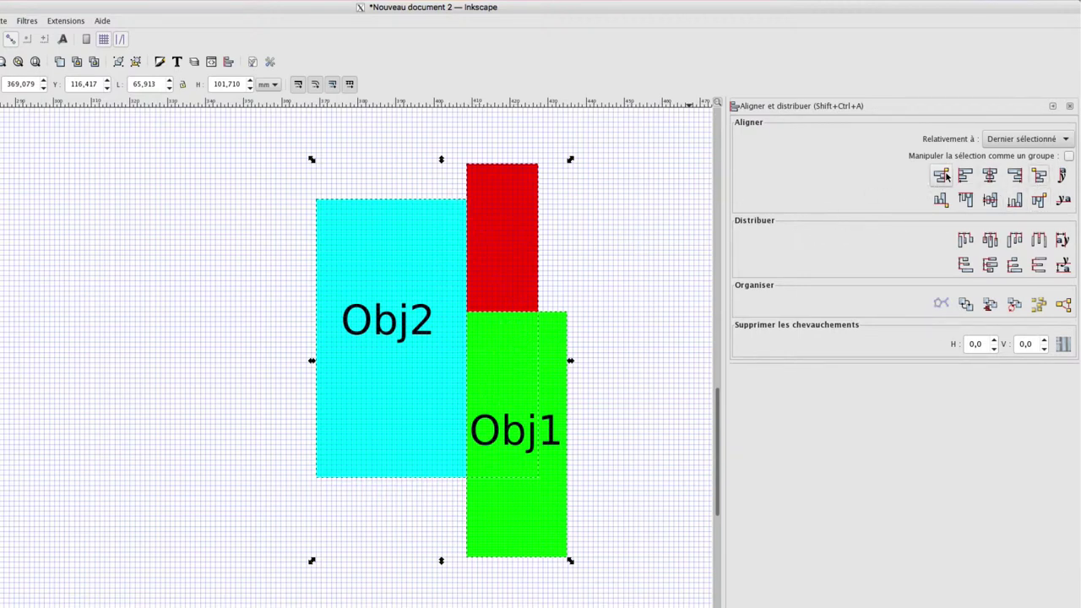
pyautogui.click(602, 326)
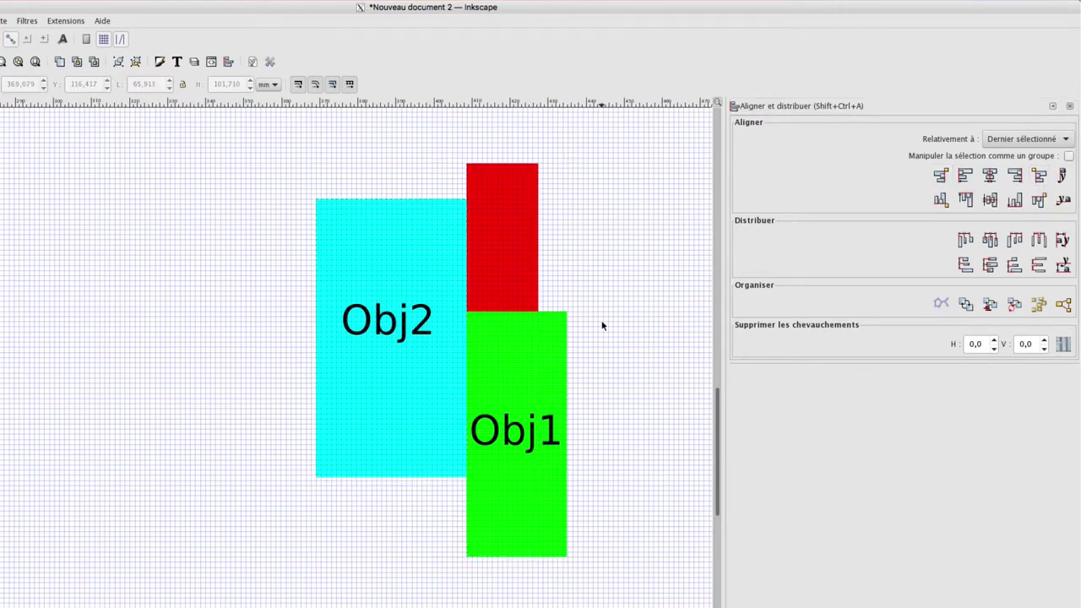
pyautogui.hotkey('ctrl', 'z')
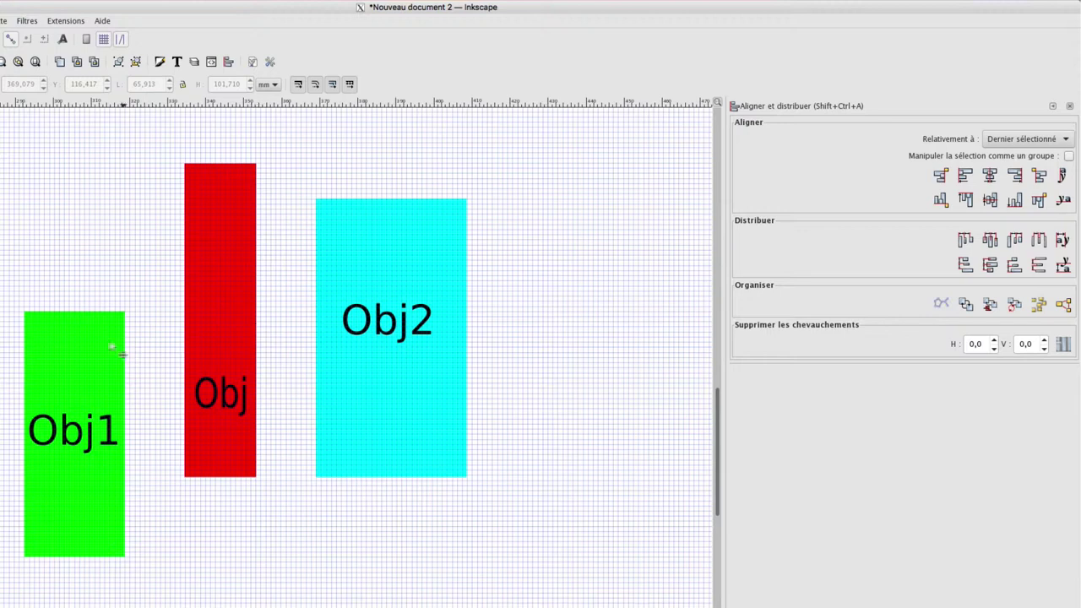
pyautogui.click(101, 346)
pyautogui.keyDown('shift'); pyautogui.click(248, 243); pyautogui.keyUp('shift')
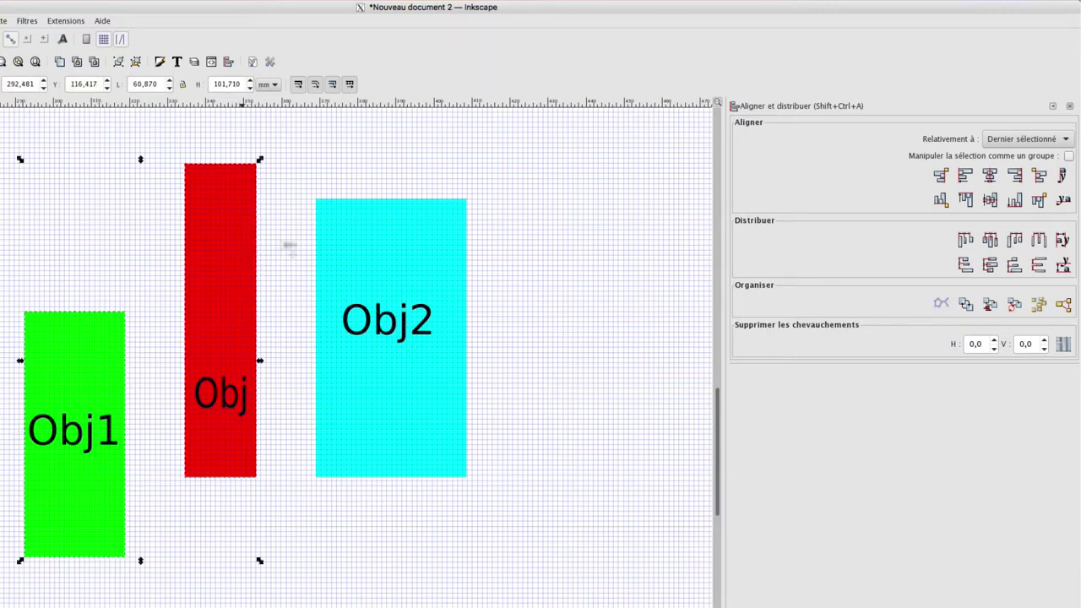
pyautogui.keyDown('shift'); pyautogui.click(391, 225); pyautogui.keyUp('shift')
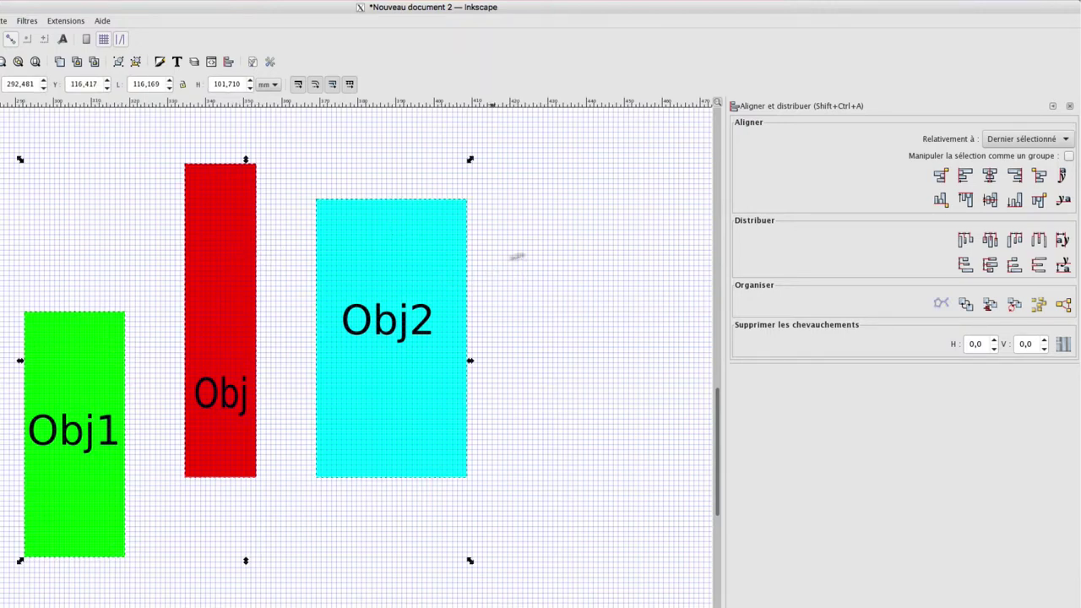
pyautogui.click(940, 200)
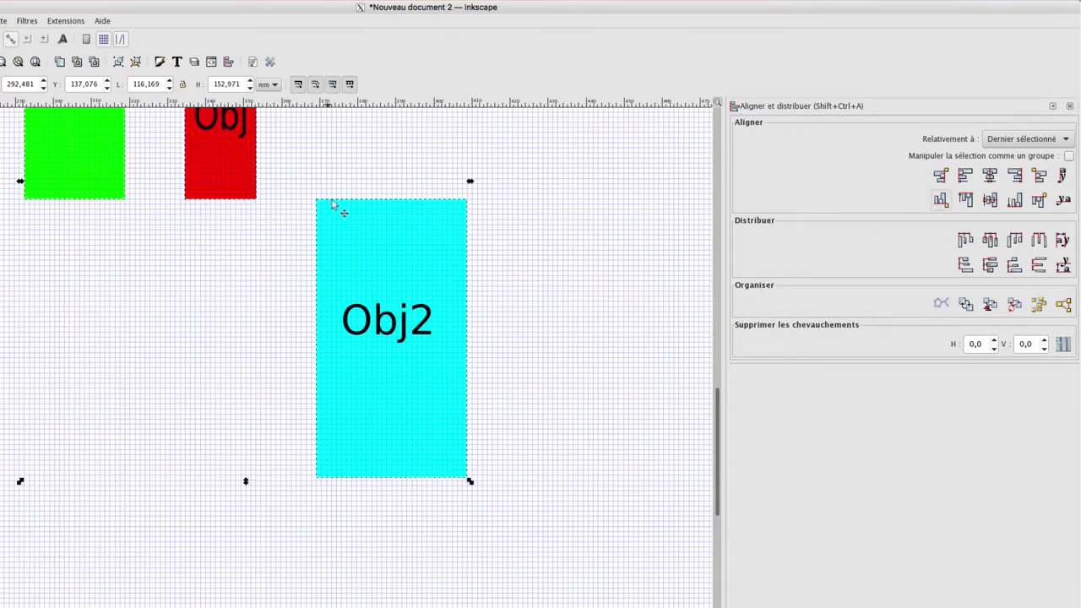
pyautogui.keyDown('ctrl'); pyautogui.scroll(-1, 234, 325); pyautogui.keyUp('ctrl')
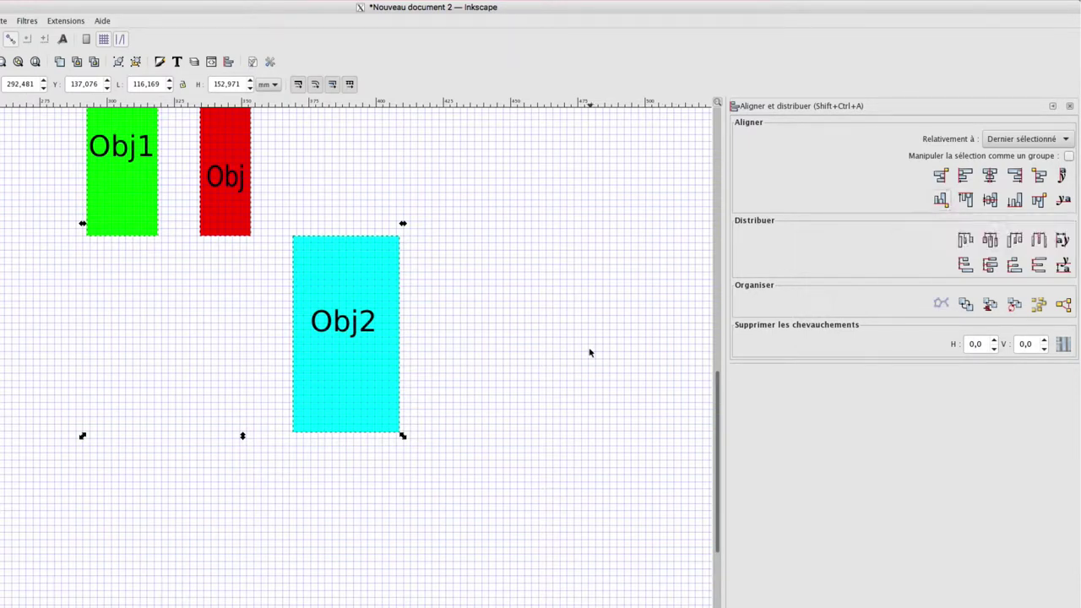
pyautogui.hotkey('ctrl', 'z')
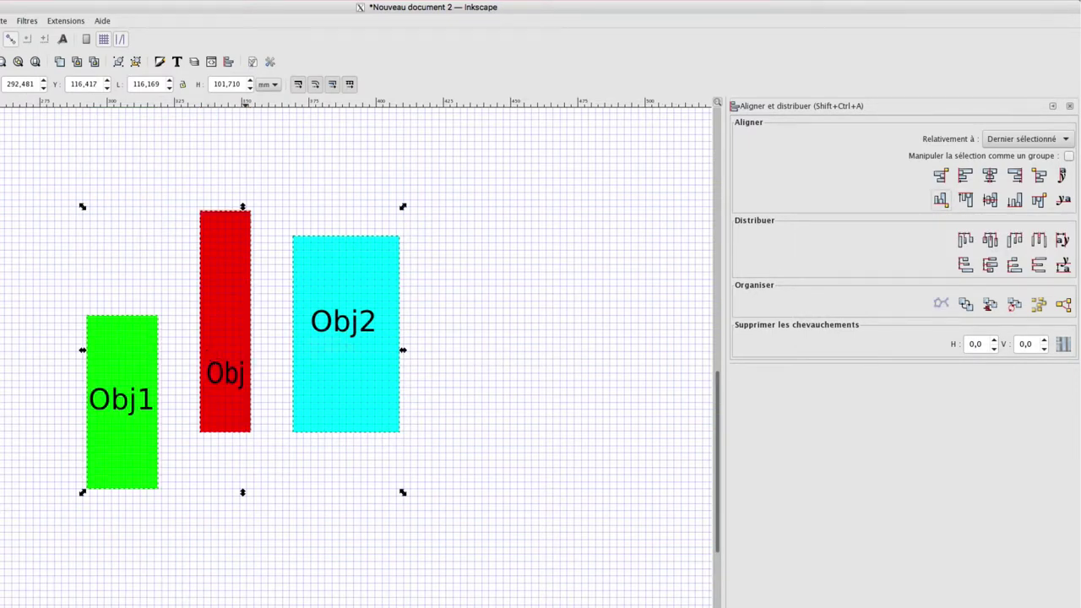
pyautogui.click(966, 200)
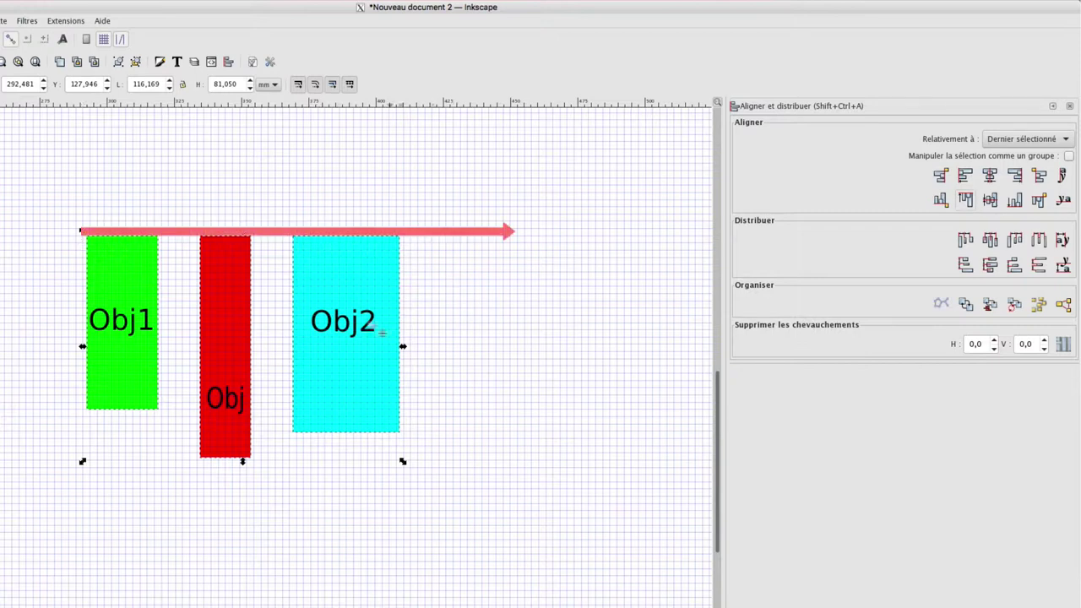
pyautogui.hotkey('ctrl', 'z')
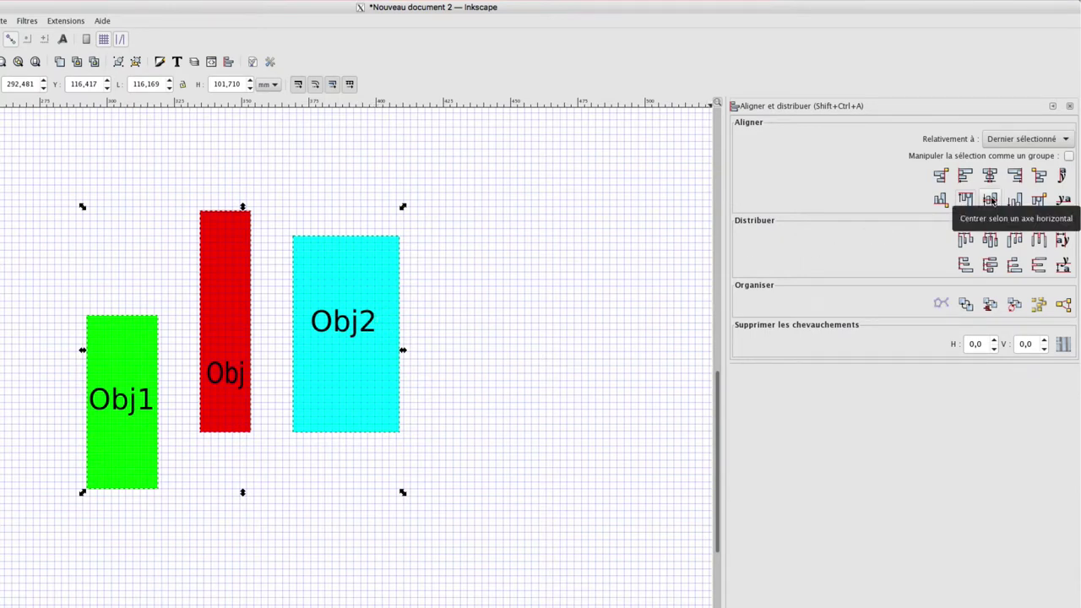
pyautogui.click(990, 201)
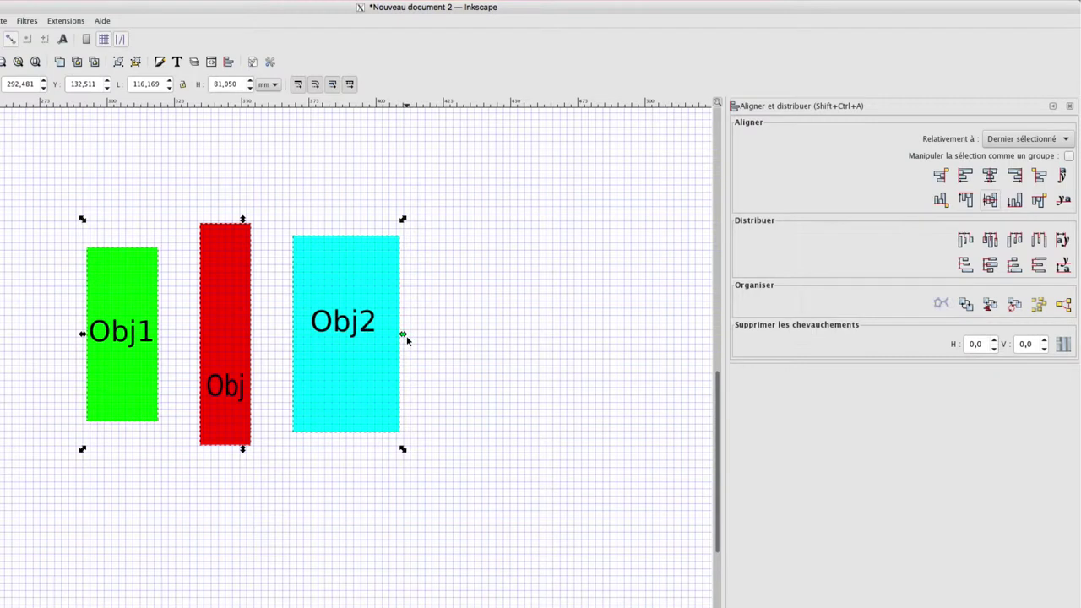
pyautogui.hotkey('ctrl', 'z')
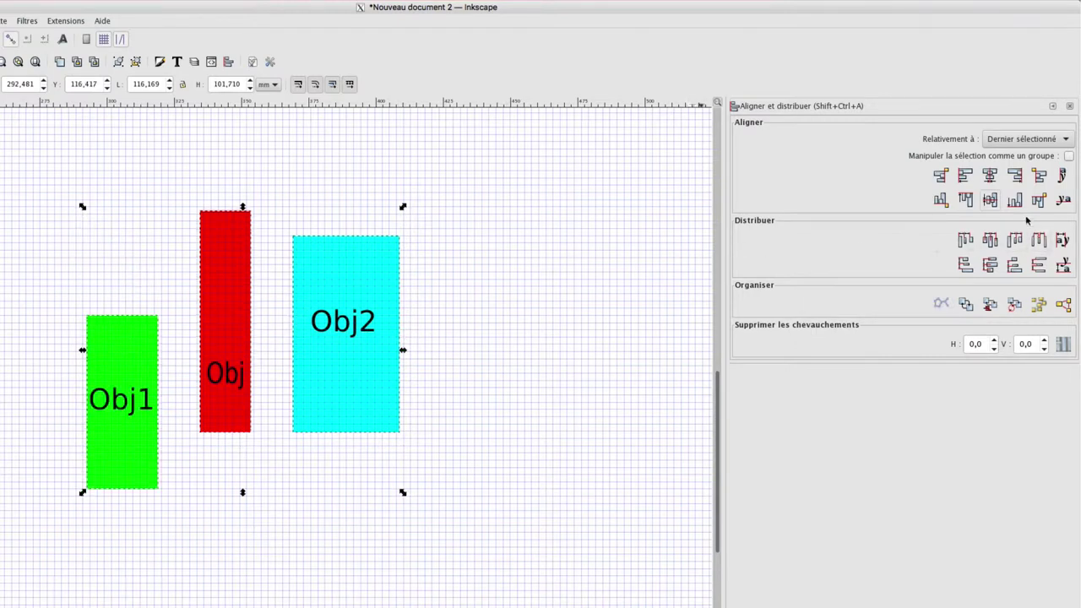
pyautogui.click(1015, 200)
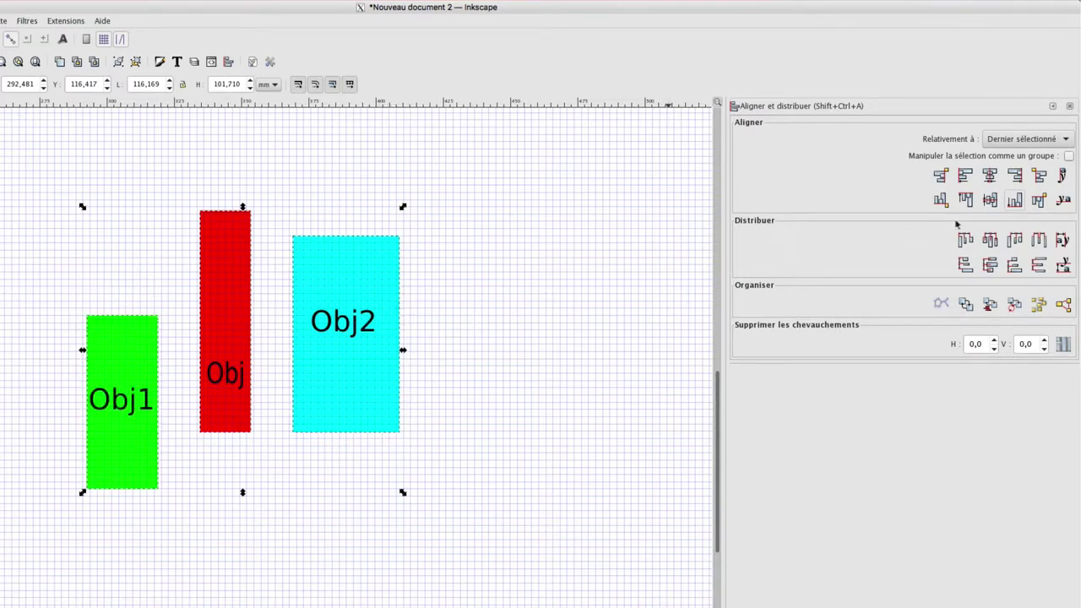
pyautogui.click(1042, 201)
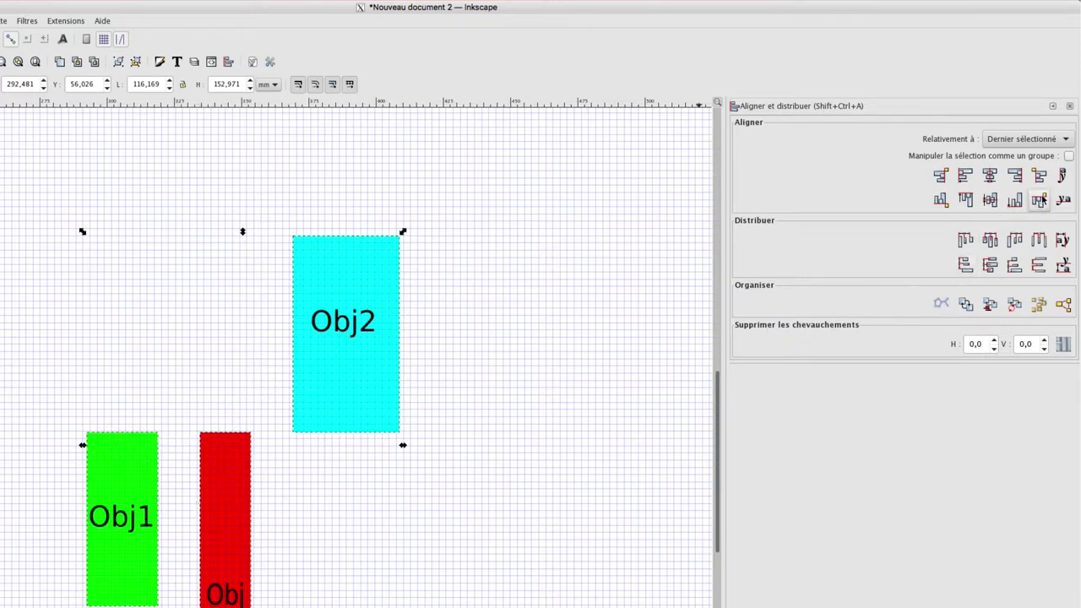
pyautogui.click(549, 418)
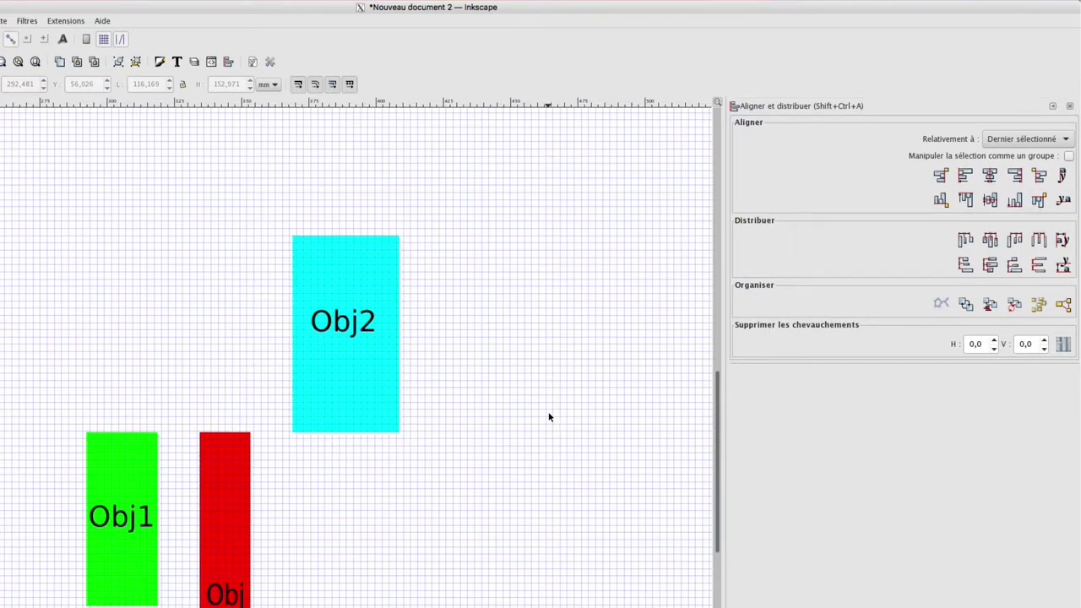
pyautogui.hotkey('ctrl', 'z')
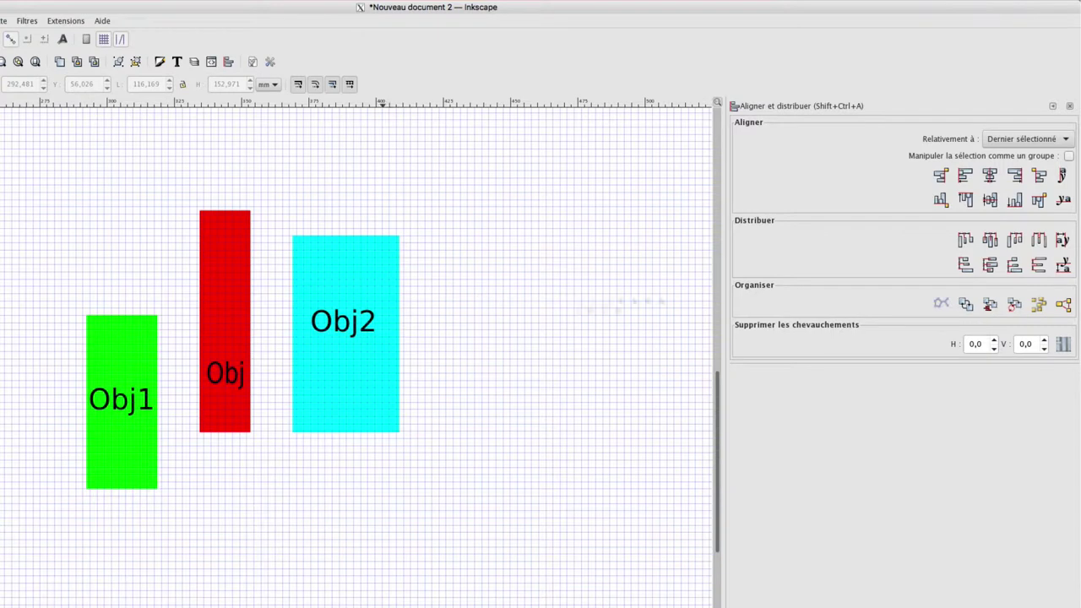
# Select Obj1, Obj and Obj2 and distribute their left edges equidistantly.
pyautogui.click(124, 337)
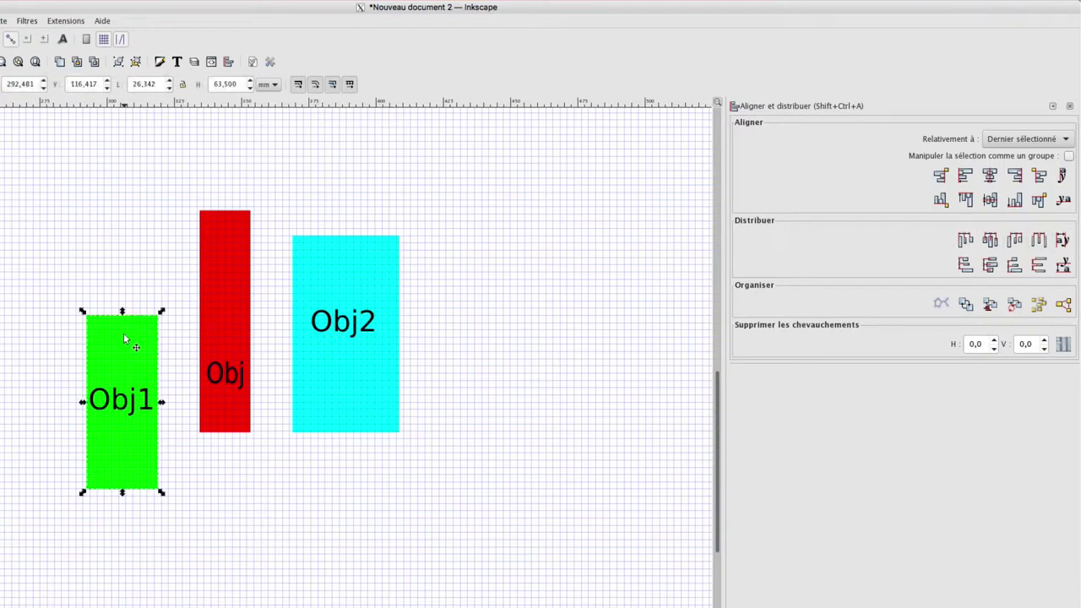
pyautogui.keyDown('shift'); pyautogui.click(221, 290); pyautogui.keyUp('shift')
pyautogui.keyDown('shift'); pyautogui.click(342, 270); pyautogui.keyUp('shift')
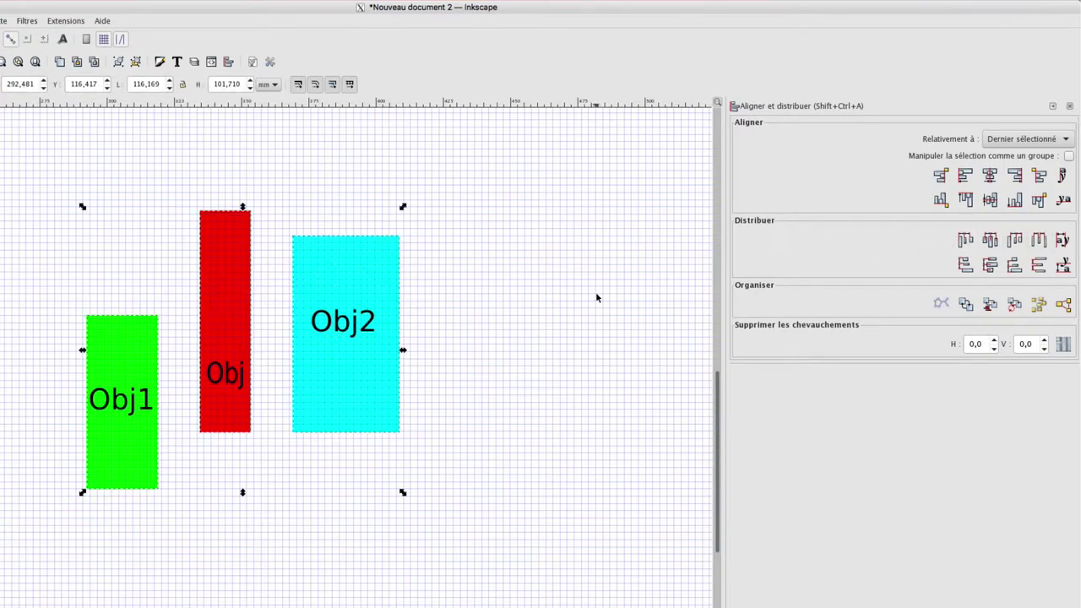
pyautogui.click(966, 241)
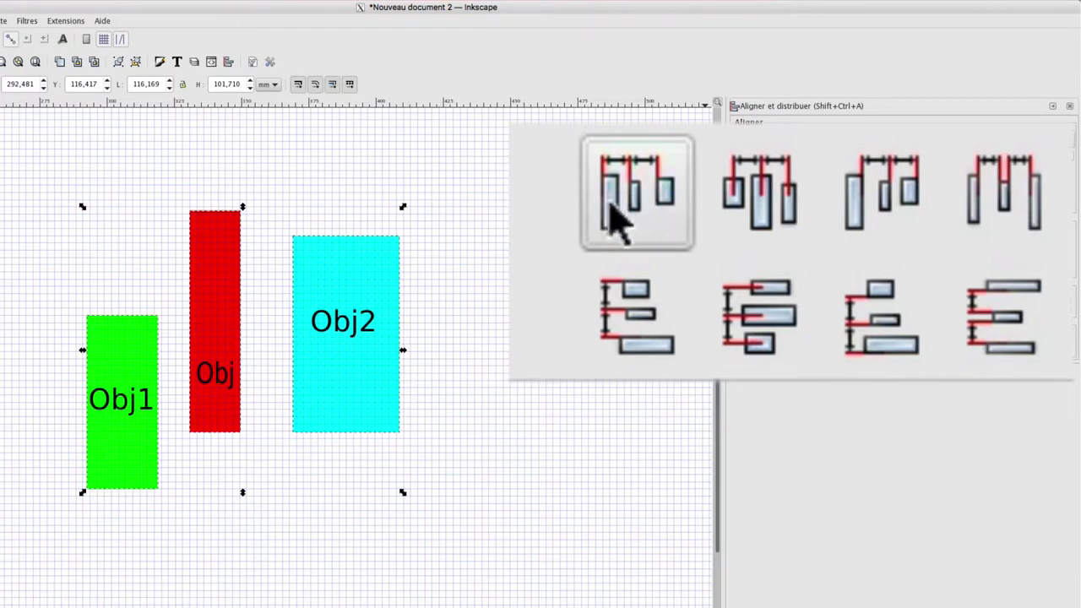
# Try distributing the right edges equidistantly, then deselect and undo it.
pyautogui.click(646, 206)
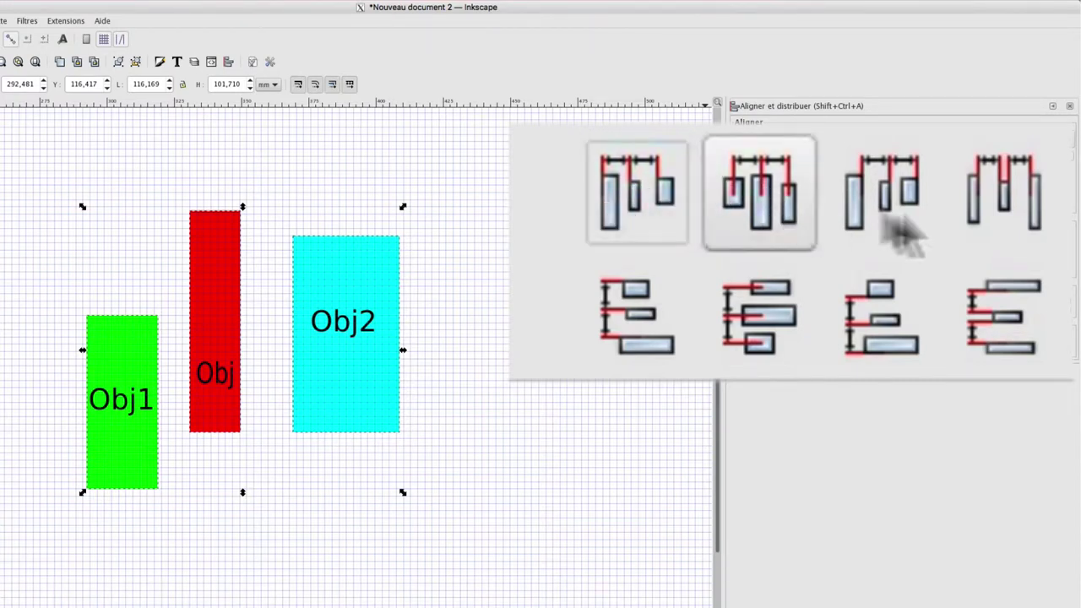
pyautogui.click(1005, 207)
pyautogui.click(191, 341)
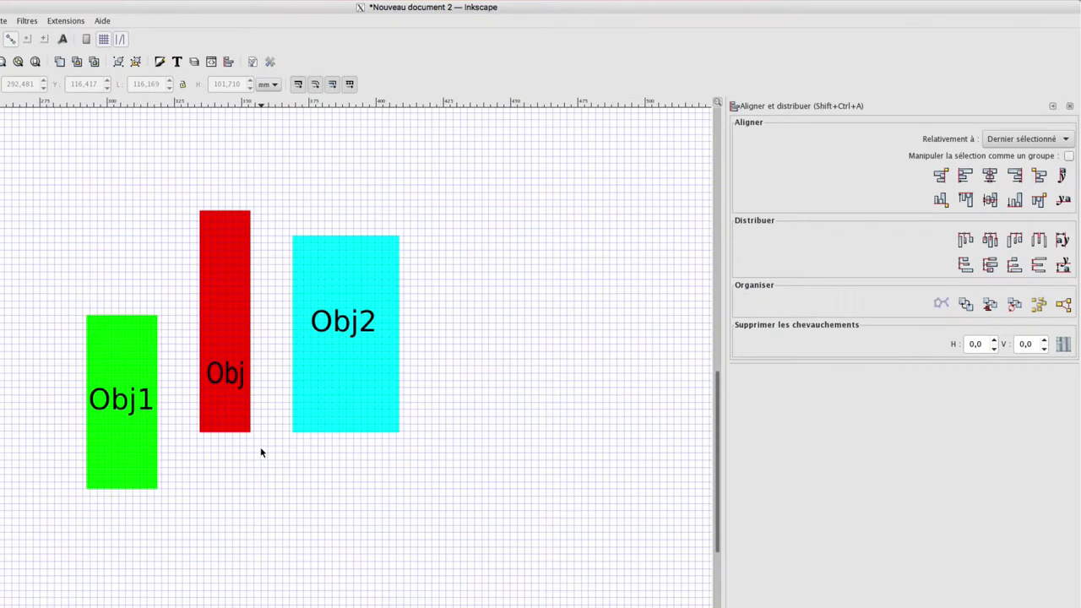
pyautogui.hotkey('ctrl', 'z')
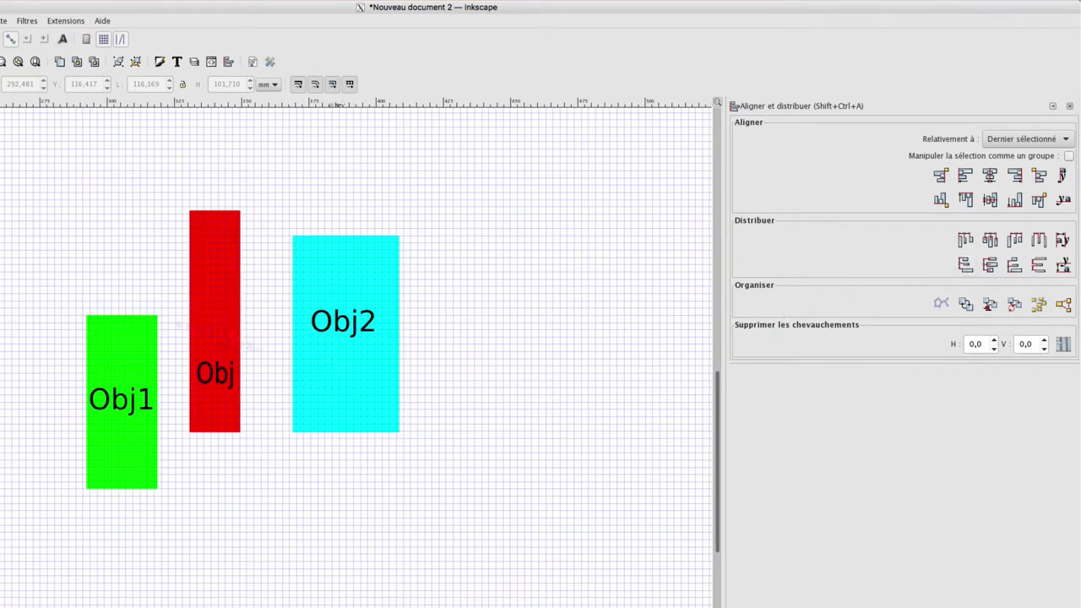
# Drag the rectangles into a vertical stack: red Obj top, green Obj1 middle, cyan Obj2 bottom.
pyautogui.moveTo(235, 240); pyautogui.dragTo(153, 545)
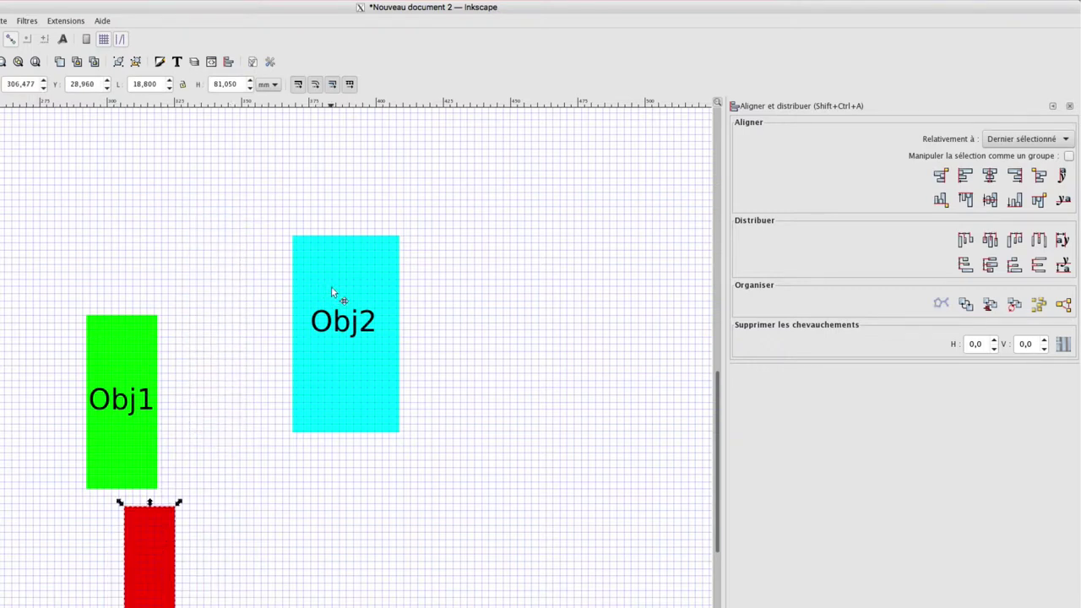
pyautogui.moveTo(328, 281)
pyautogui.mouseDown()
pyautogui.moveTo(207, 217)
pyautogui.moveTo(414, 356)
pyautogui.mouseUp()
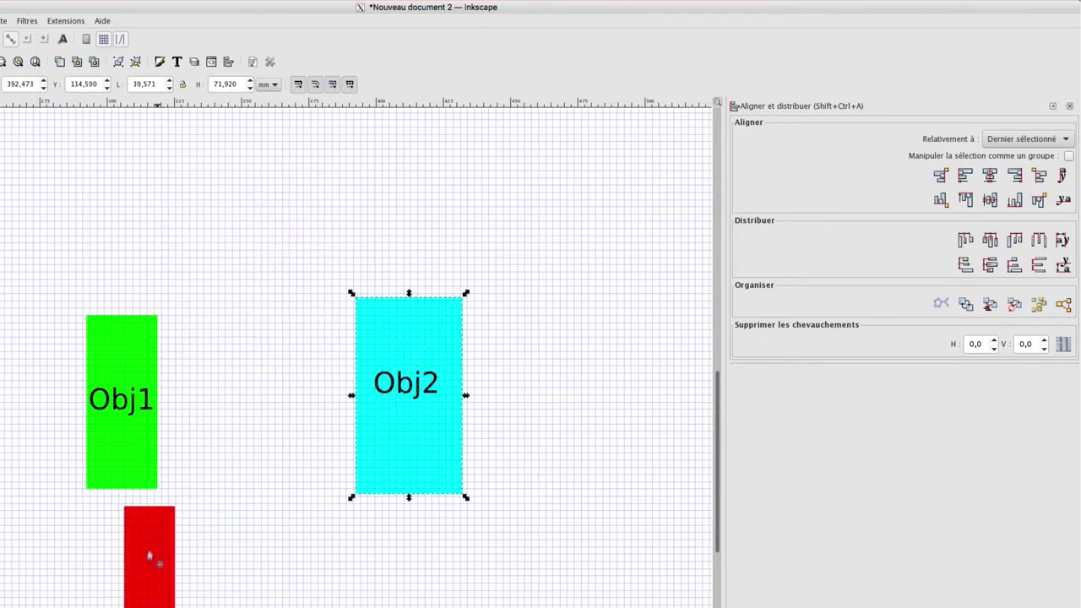
pyautogui.moveTo(152, 560)
pyautogui.mouseDown()
pyautogui.moveTo(169, 192)
pyautogui.moveTo(155, 128)
pyautogui.mouseUp()
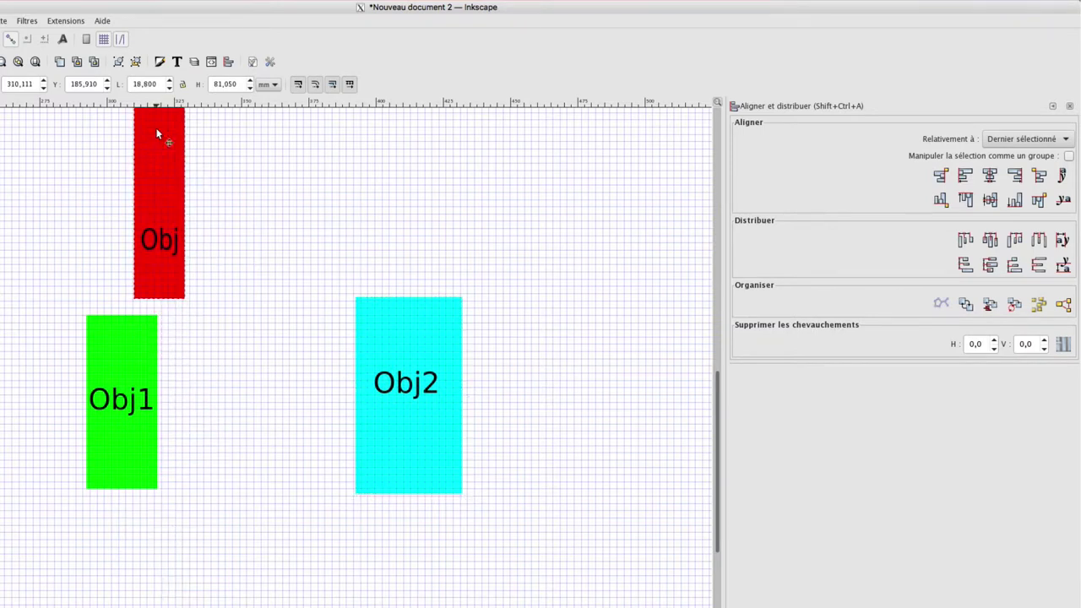
pyautogui.moveTo(398, 335); pyautogui.dragTo(174, 560)
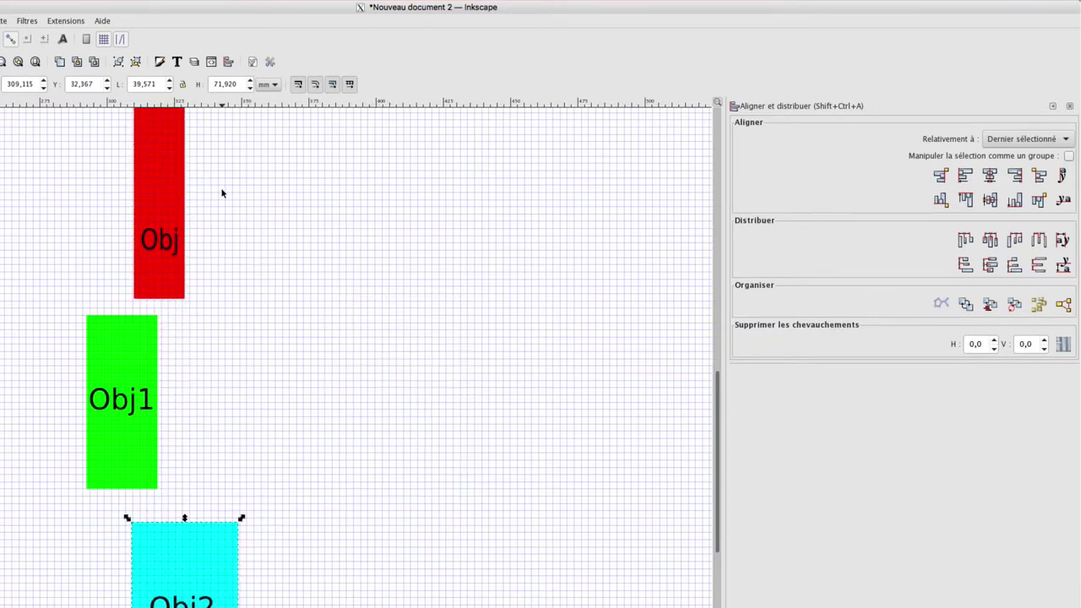
# Select all three, try top, centre and bottom distribution, then equalise the vertical gaps.
pyautogui.click(154, 155)
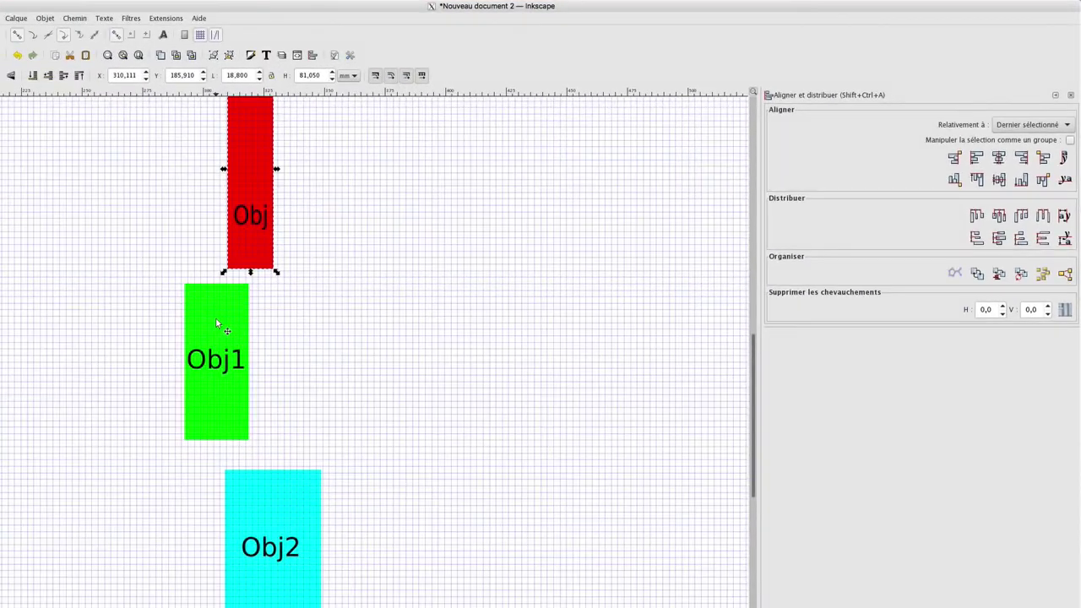
pyautogui.keyDown('shift'); pyautogui.click(241, 388); pyautogui.keyUp('shift')
pyautogui.keyDown('shift'); pyautogui.click(276, 490); pyautogui.keyUp('shift')
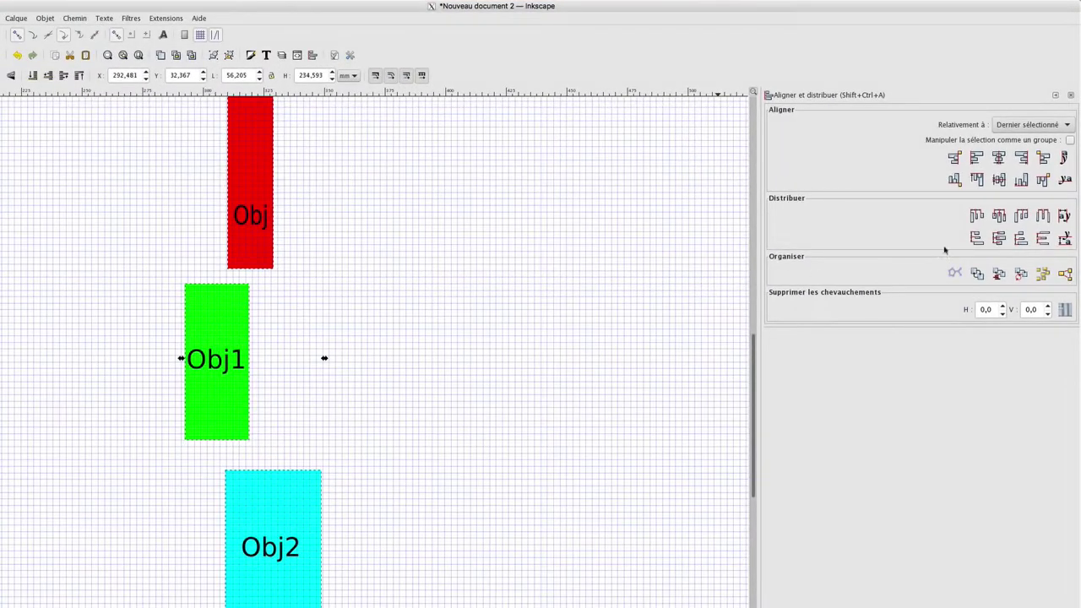
pyautogui.click(977, 238)
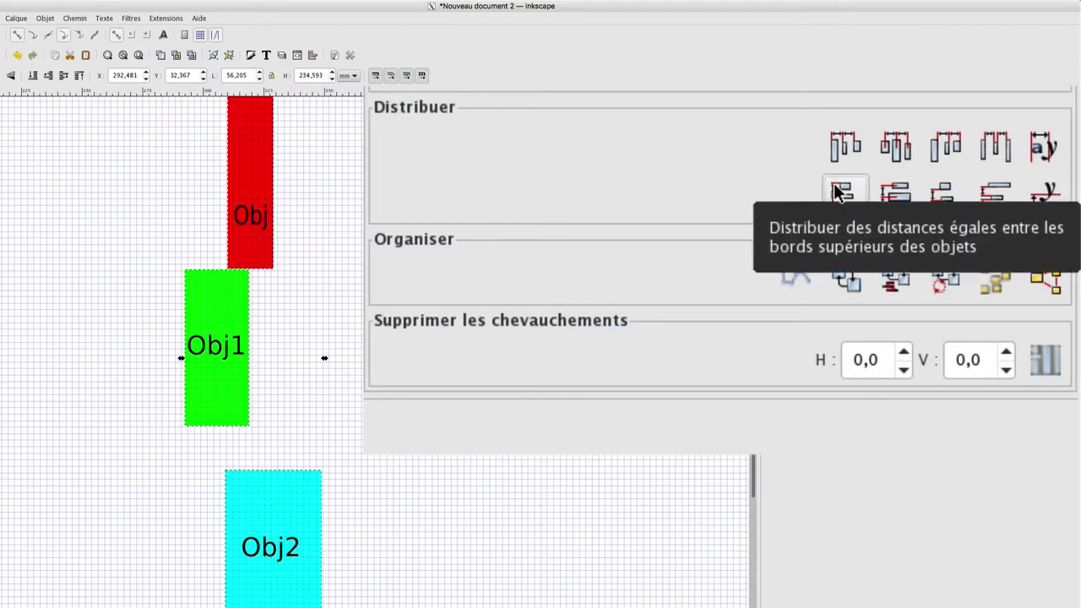
pyautogui.click(897, 197)
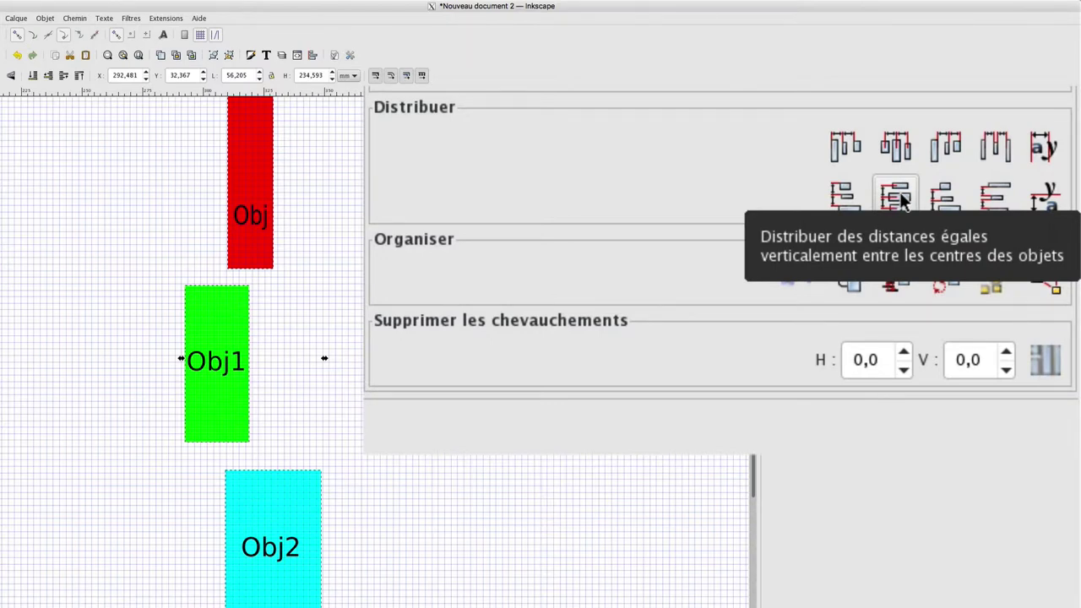
pyautogui.click(945, 205)
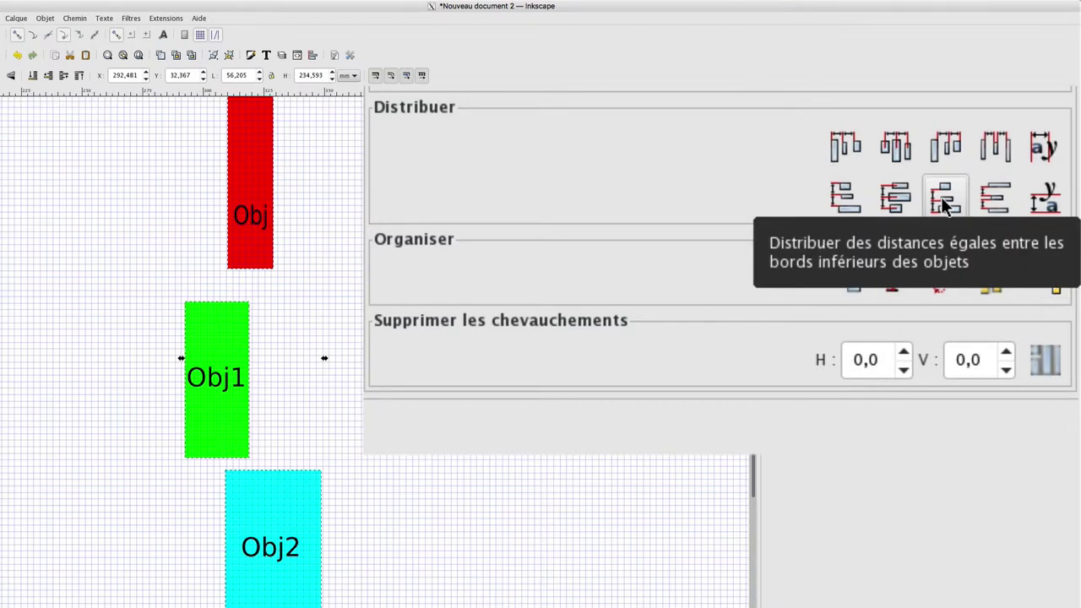
pyautogui.click(997, 201)
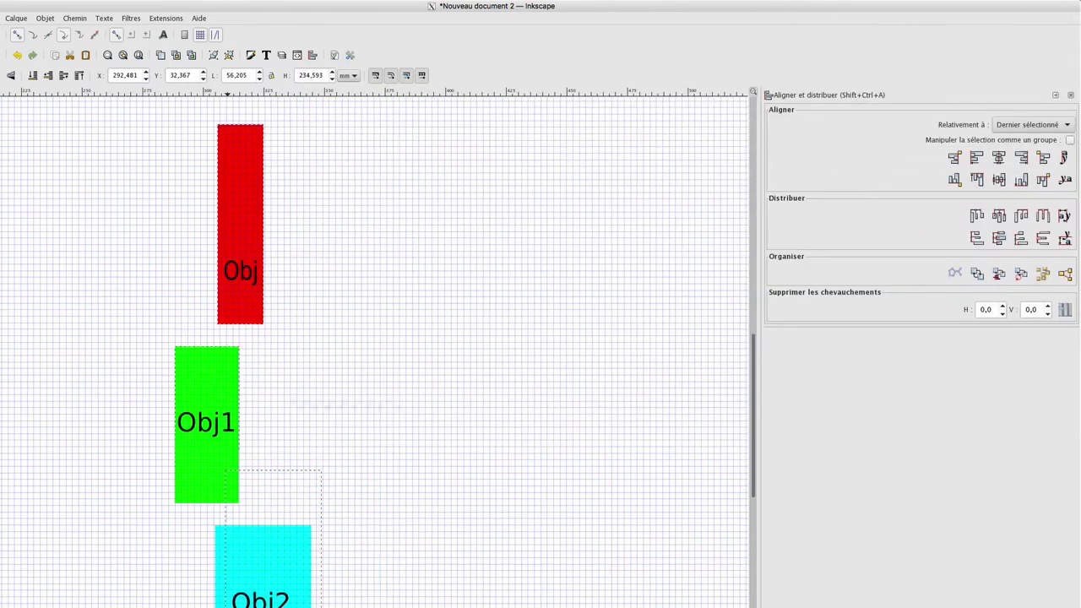
# Drag Obj1 and Obj2 up into an overlapping diagonal cascade, then select red, green and cyan.
pyautogui.click(532, 270)
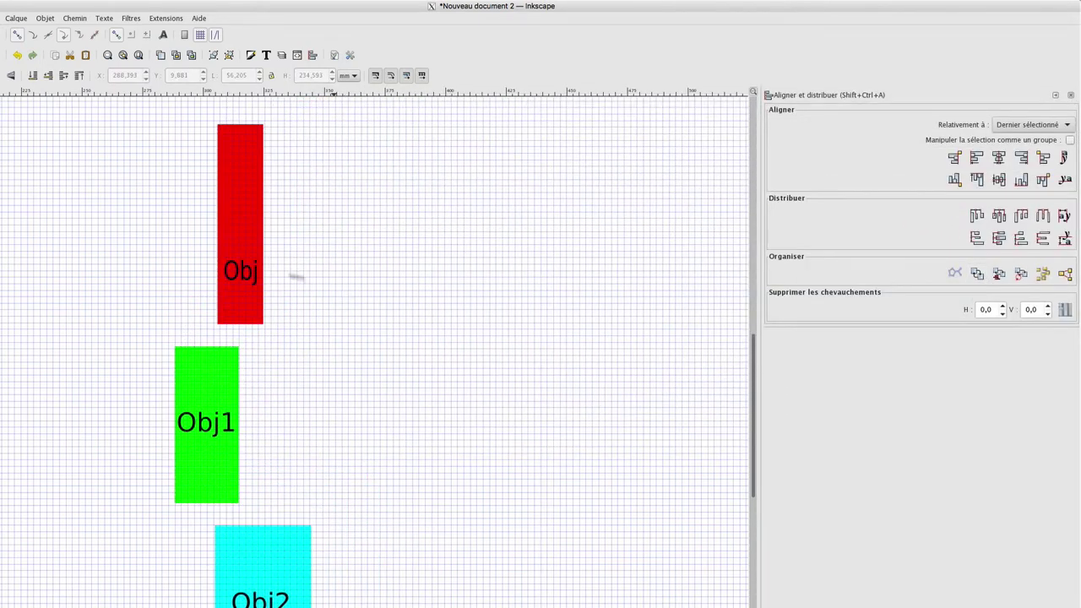
pyautogui.moveTo(225, 364); pyautogui.dragTo(289, 240)
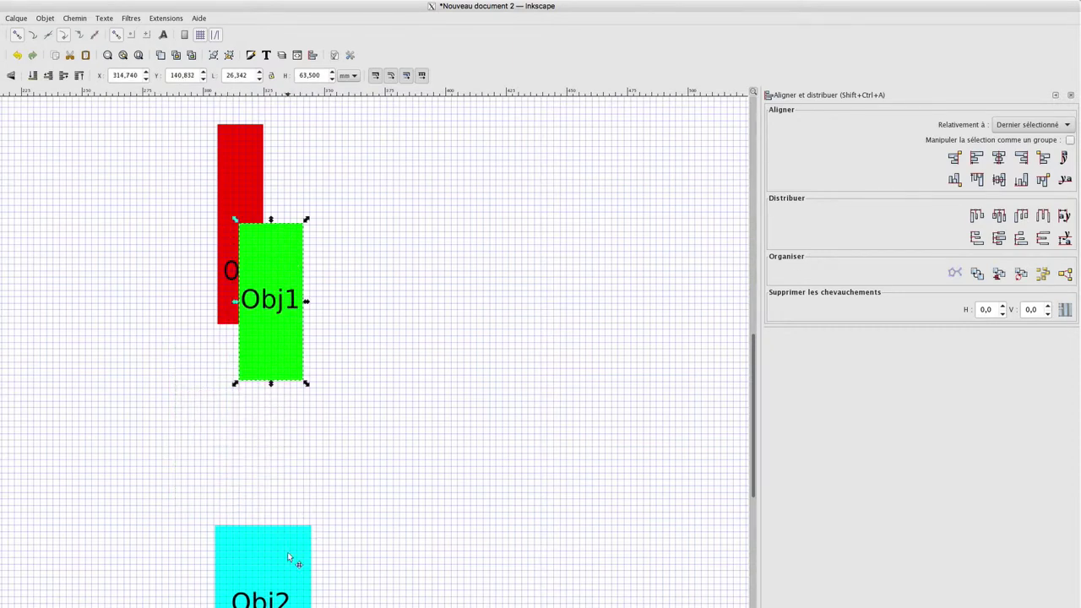
pyautogui.moveTo(260, 556); pyautogui.dragTo(317, 336)
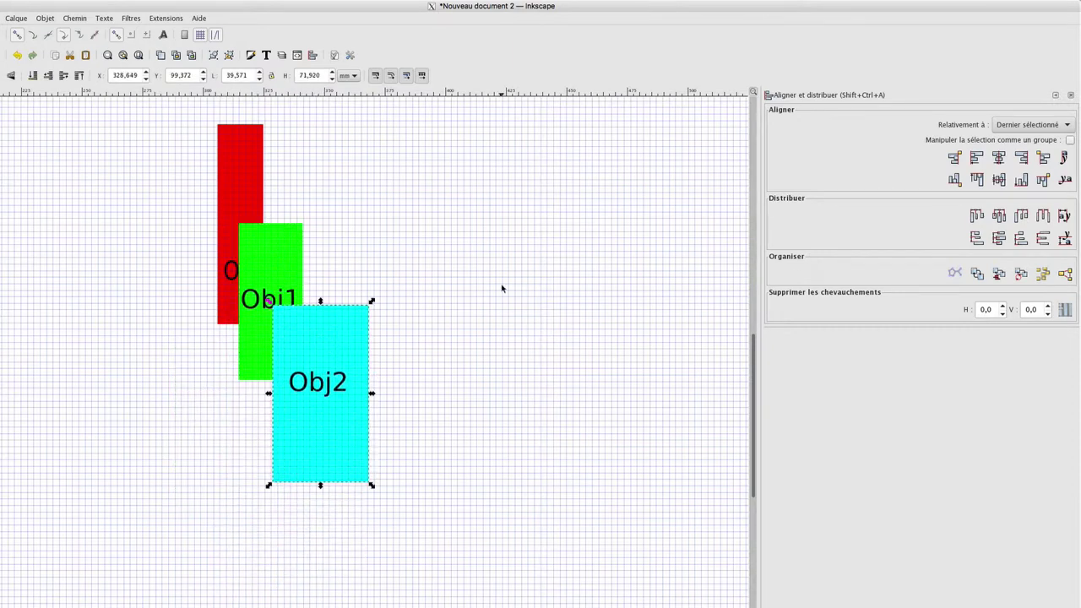
pyautogui.press('Escape')
pyautogui.click(247, 189)
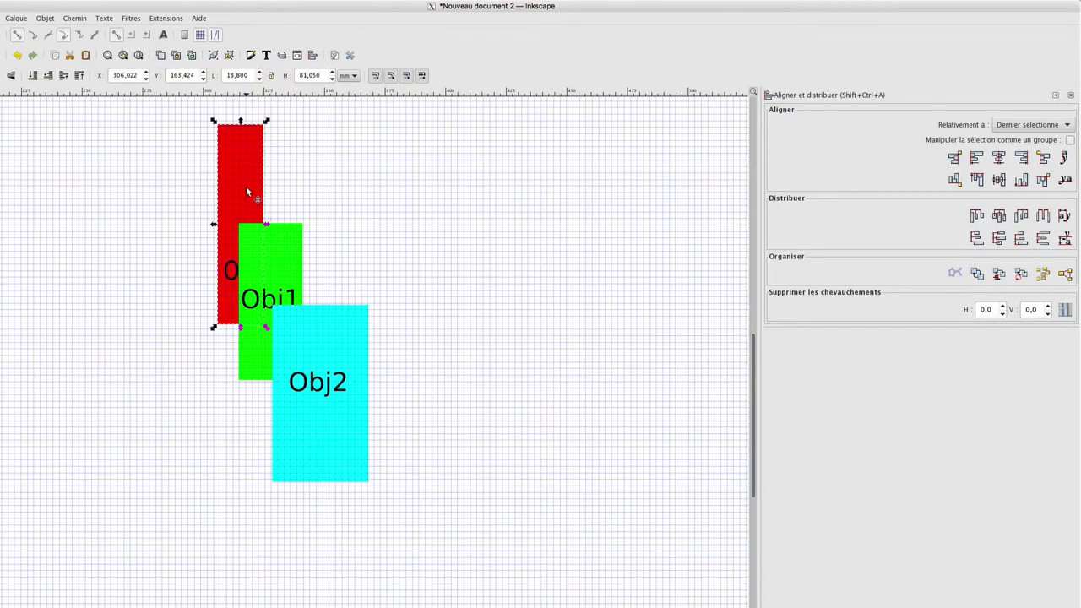
pyautogui.keyDown('shift'); pyautogui.click(283, 261); pyautogui.keyUp('shift')
pyautogui.keyDown('shift'); pyautogui.click(315, 335); pyautogui.keyUp('shift')
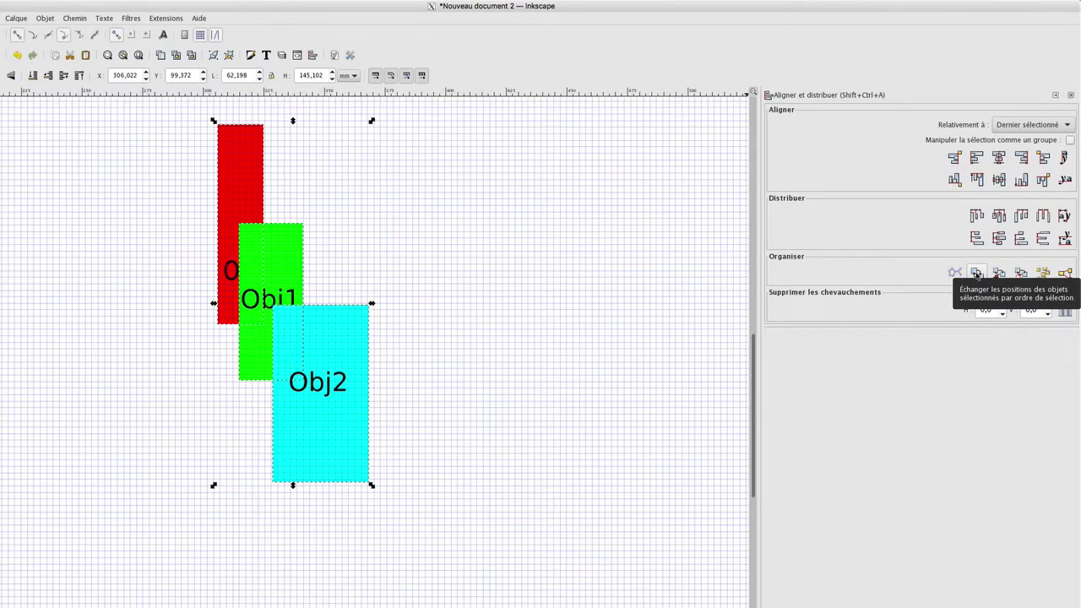
# Exchange positions repeatedly by selection order, then by stacking order, and deselect.
pyautogui.click(883, 278)
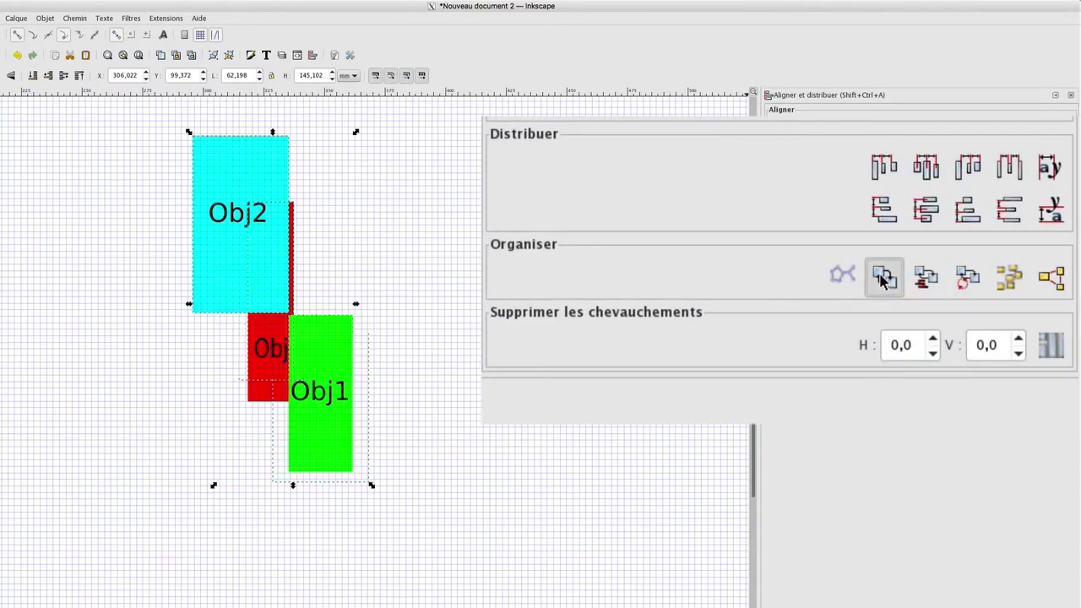
pyautogui.click(883, 279)
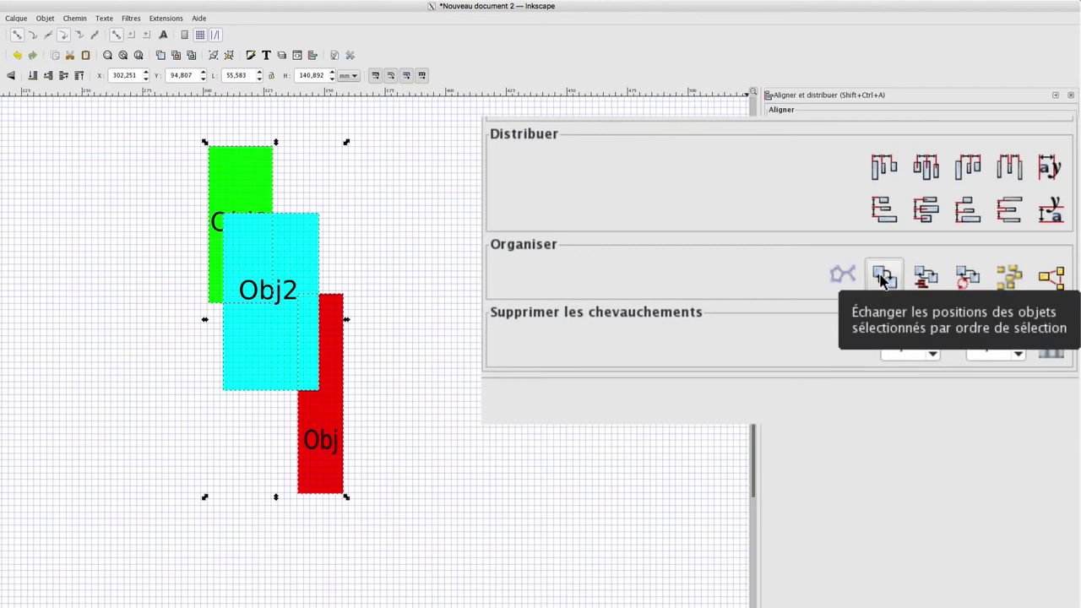
pyautogui.click(883, 279)
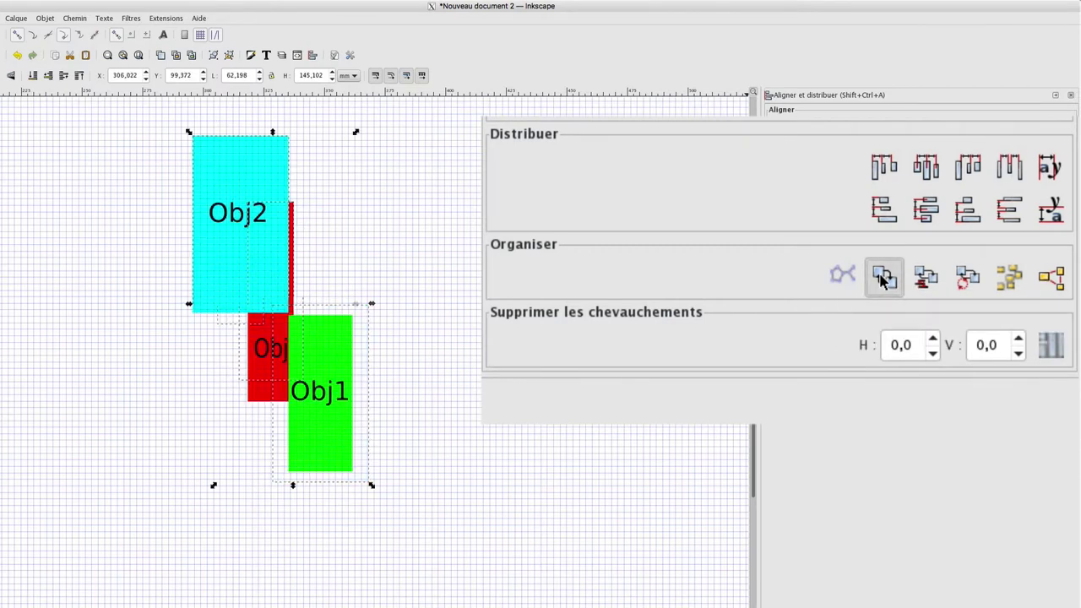
pyautogui.click(883, 278)
pyautogui.click(882, 279)
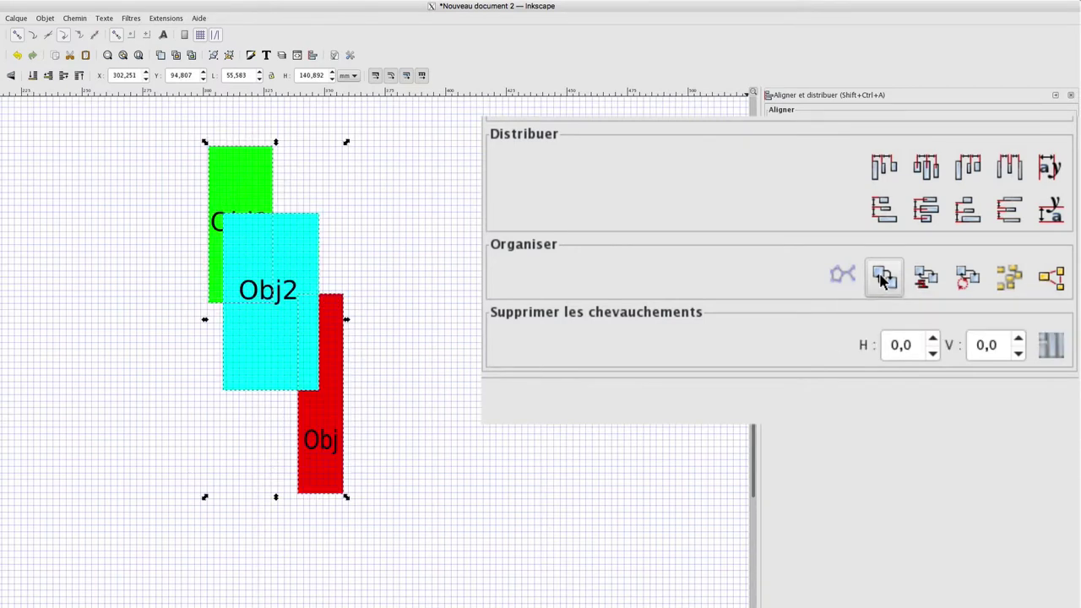
pyautogui.click(883, 278)
pyautogui.click(882, 279)
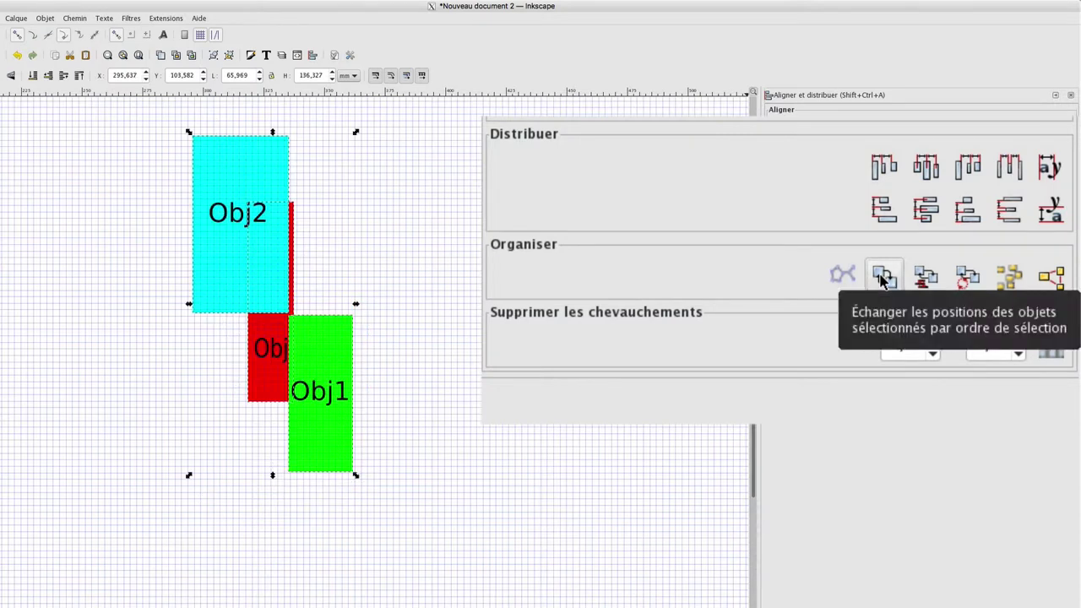
pyautogui.click(926, 279)
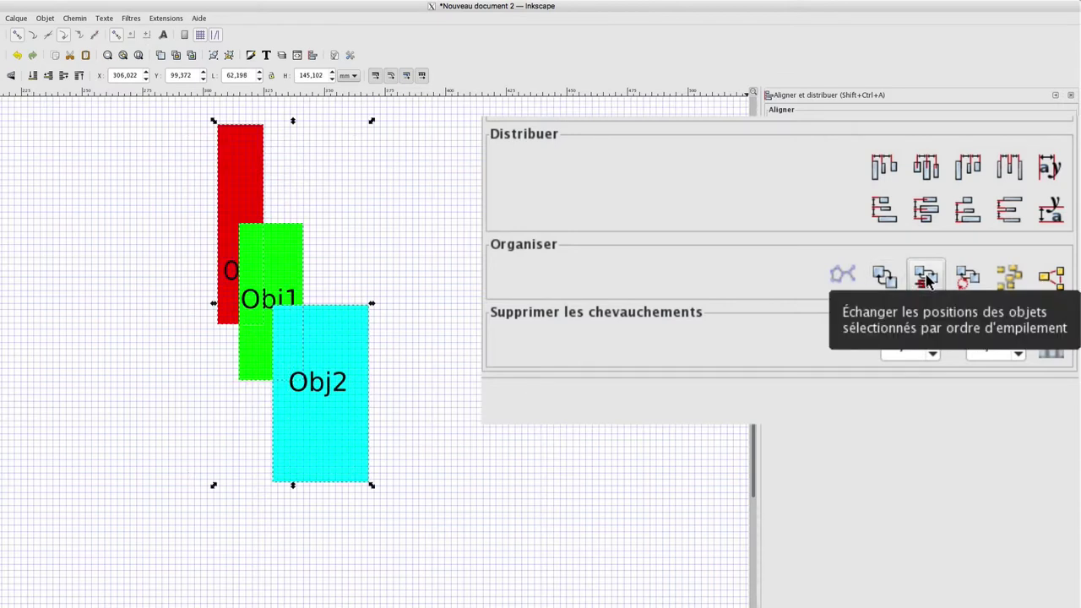
pyautogui.click(964, 281)
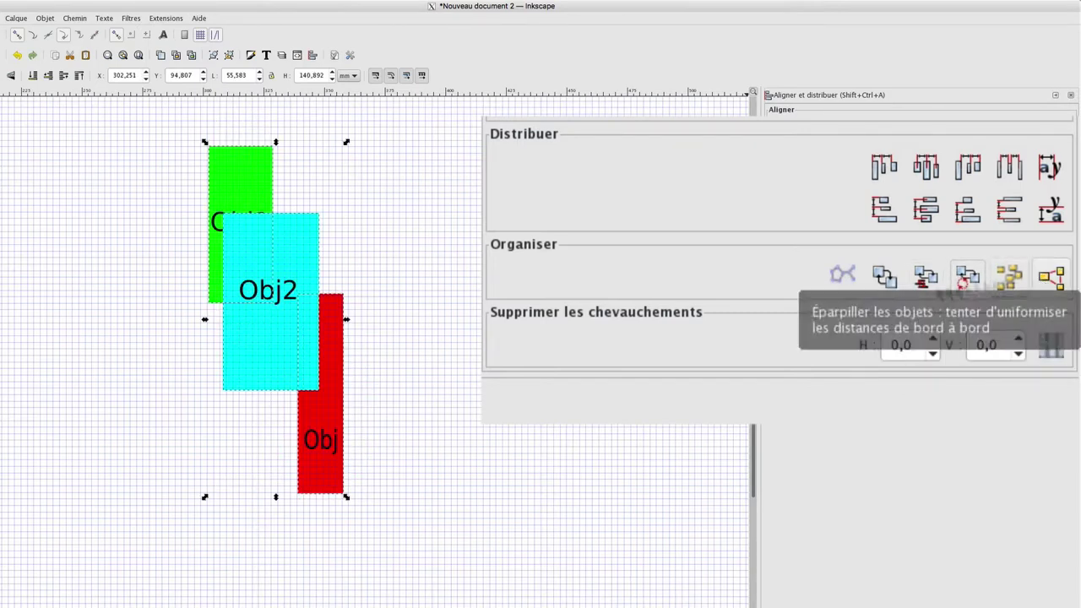
pyautogui.click(396, 274)
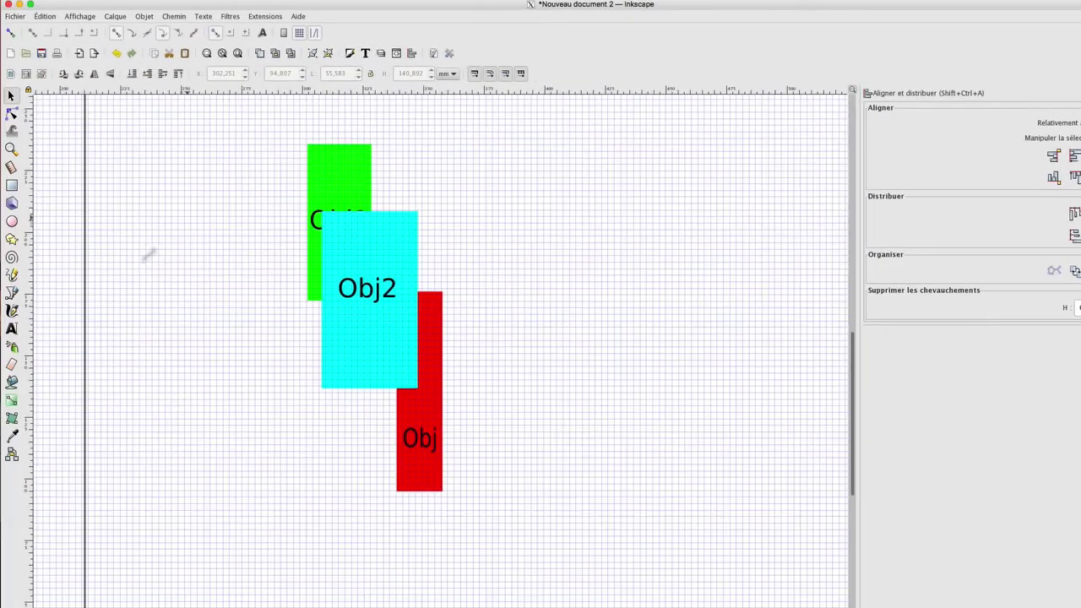
# Draw a seven-point zigzag path with the Bezier tool beside the rectangles.
pyautogui.click(12, 292)
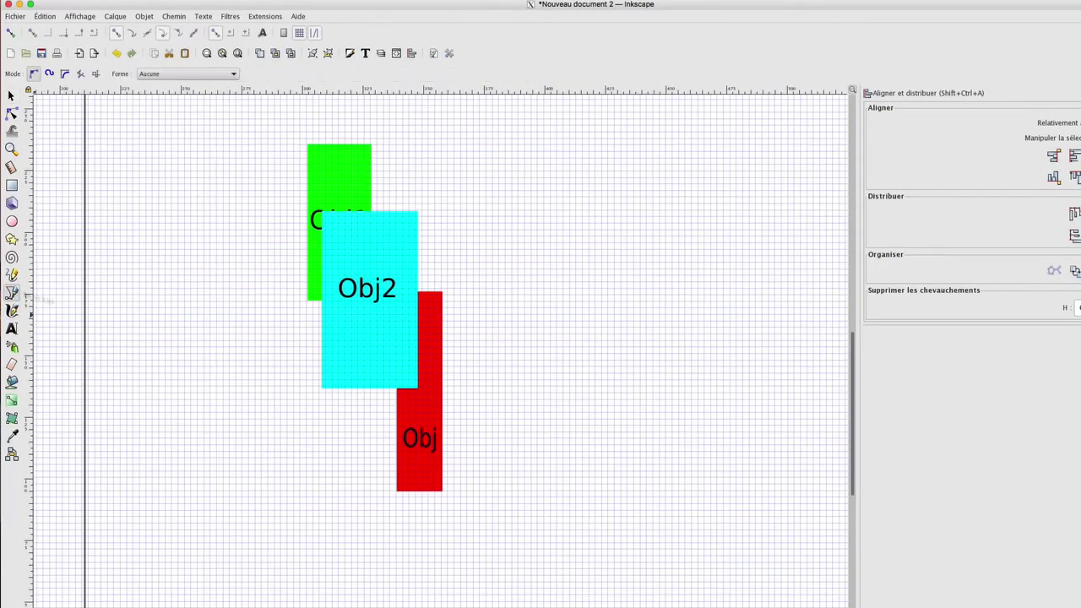
pyautogui.click(523, 238)
pyautogui.click(584, 291)
pyautogui.click(534, 320)
pyautogui.click(593, 343)
pyautogui.click(538, 391)
pyautogui.click(582, 440)
pyautogui.doubleClick(540, 478)
# In the Node tool, set alignment relative to the last selected node and select all nodes.
pyautogui.press('n')
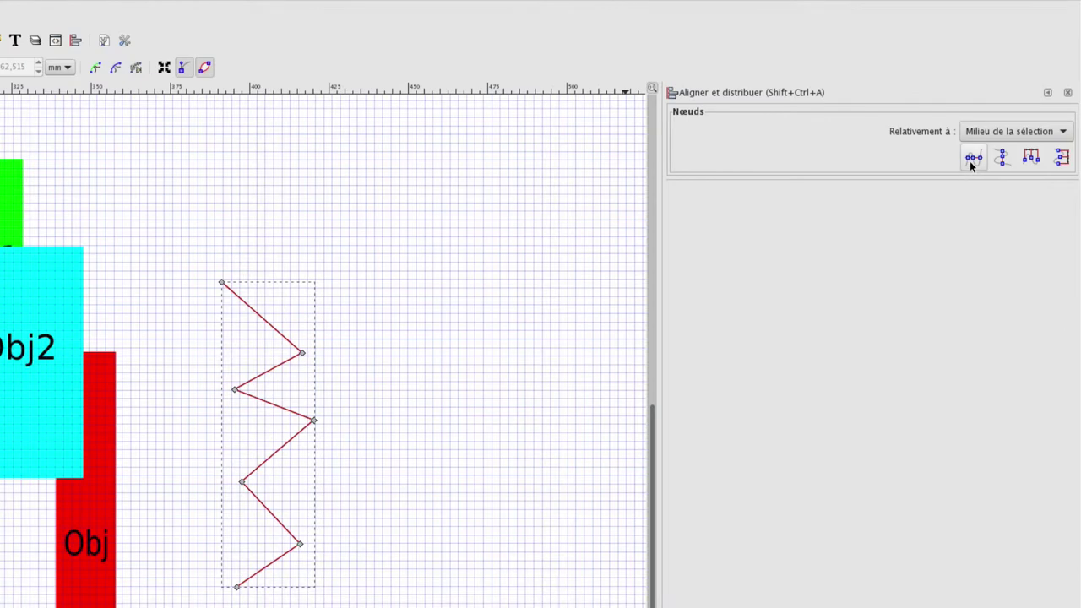
pyautogui.click(989, 131)
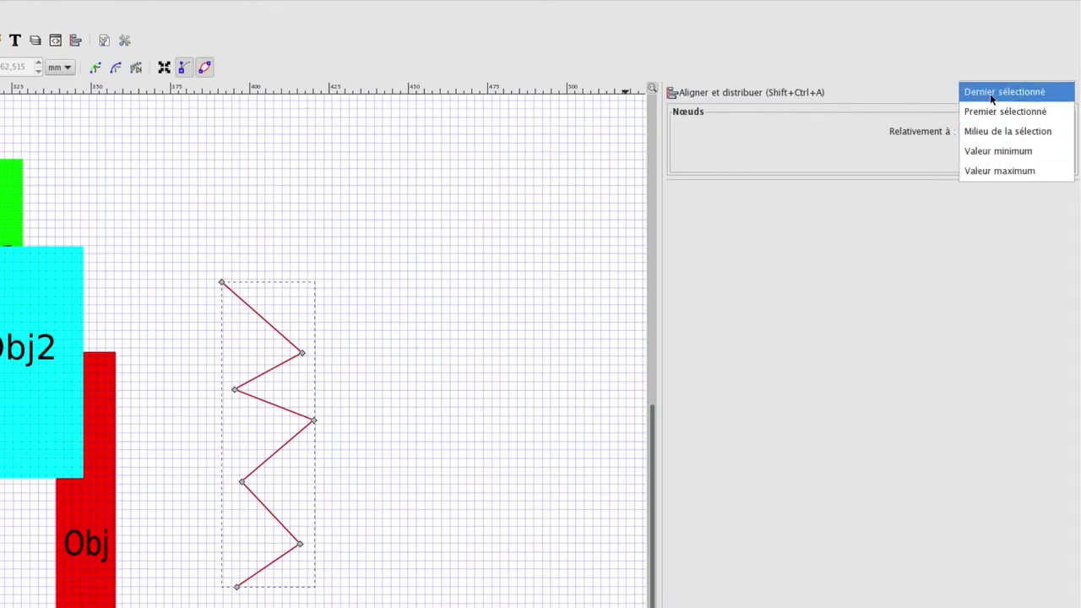
pyautogui.click(1016, 93)
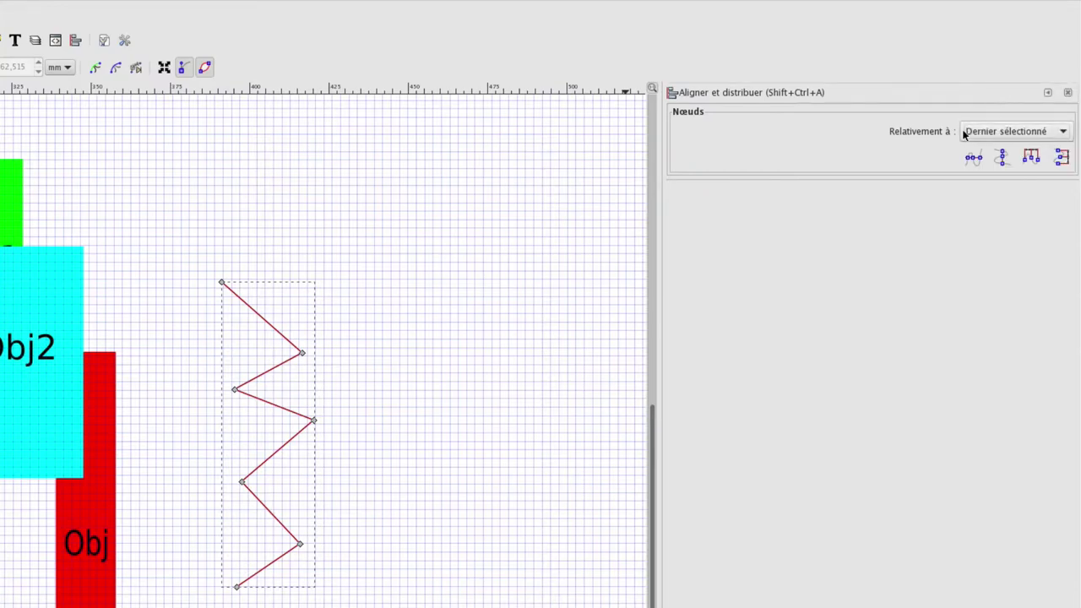
pyautogui.hotkey('ctrl', 'a')
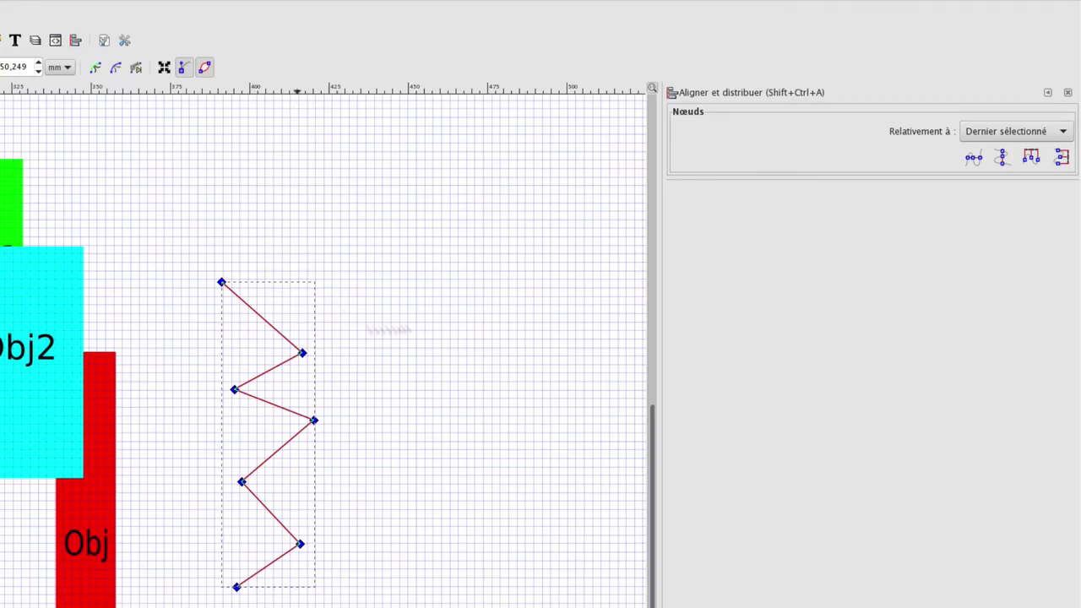
# Try vertical and horizontal node alignment, undoing each, then distribute nodes horizontally and vertically.
pyautogui.click(1003, 158)
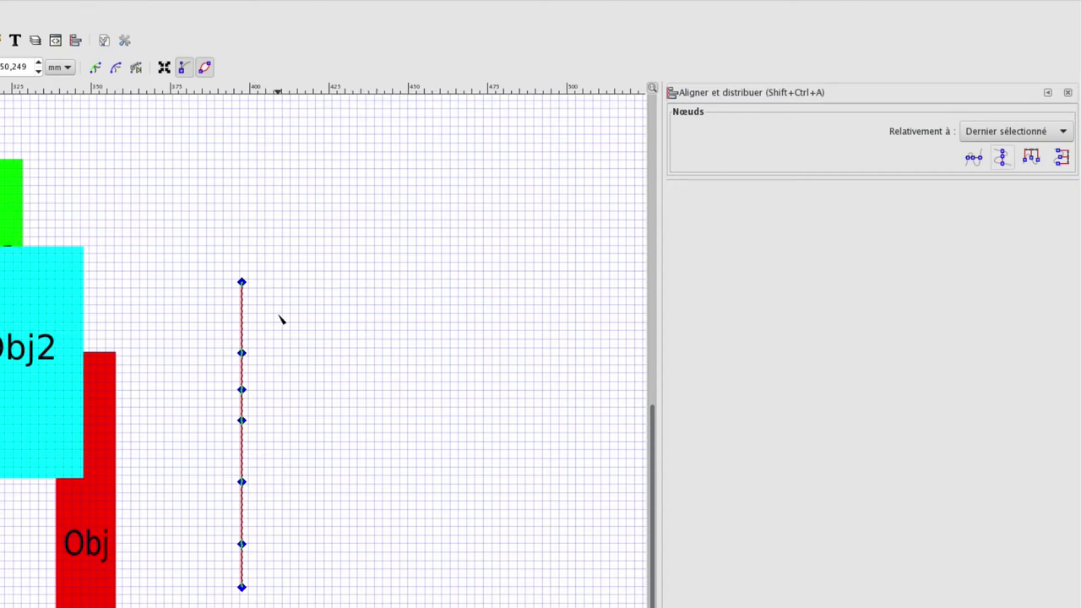
pyautogui.hotkey('ctrl', 'z')
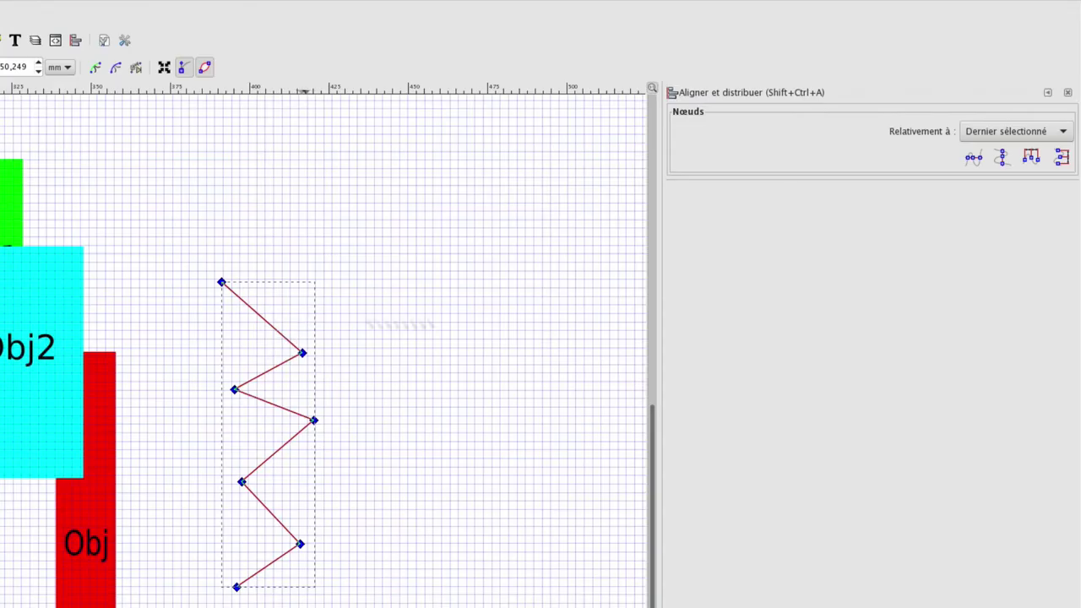
pyautogui.click(973, 160)
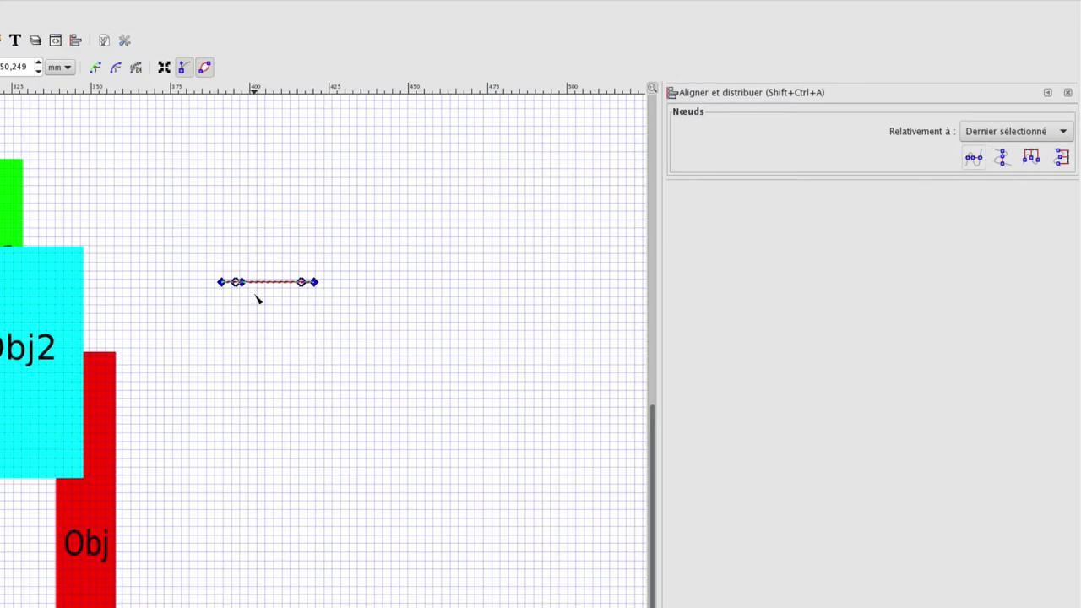
pyautogui.hotkey('ctrl', 'z')
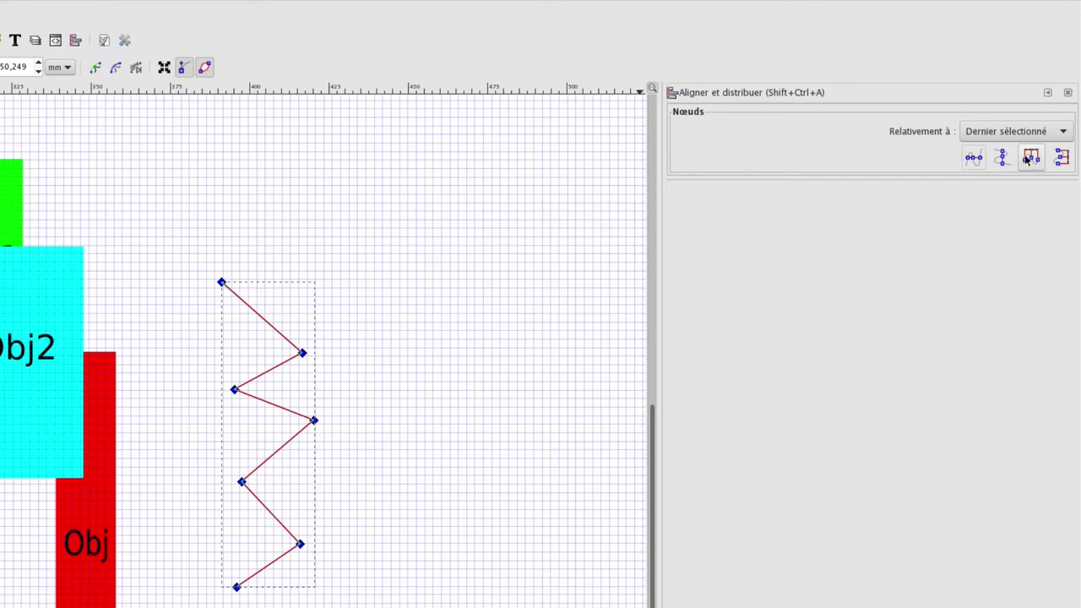
pyautogui.click(1028, 160)
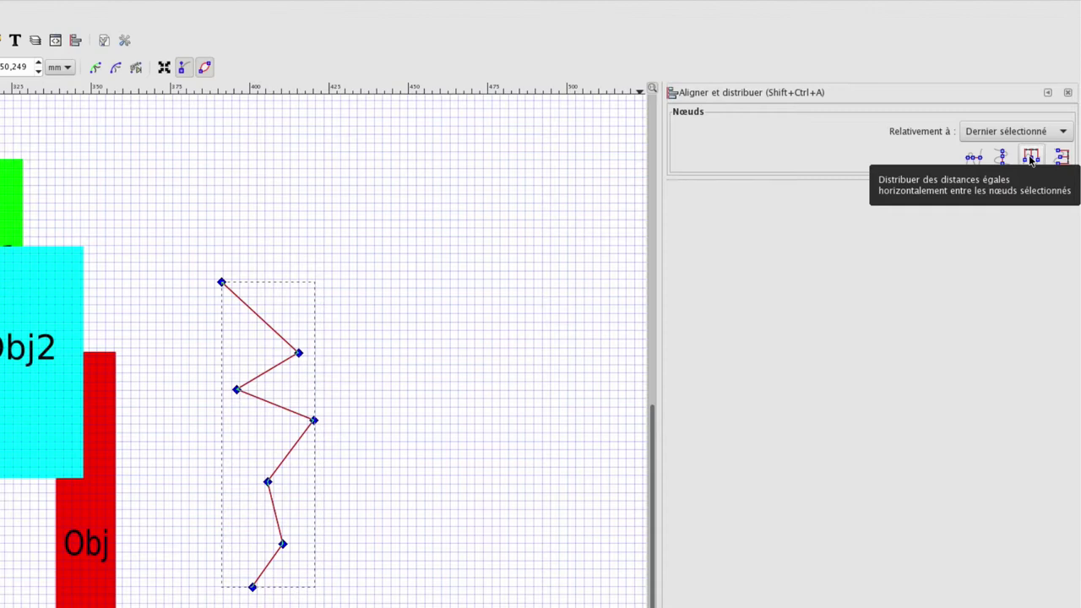
pyautogui.click(1063, 157)
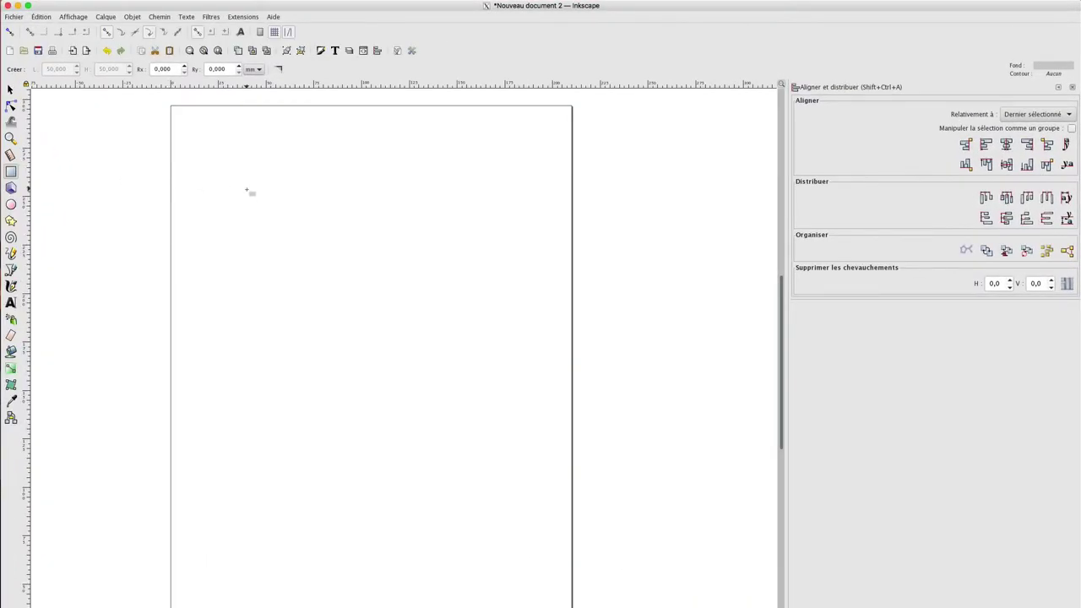
# Draw a rectangle near the page top, set W and H to 50 mm, and fill it black.
pyautogui.moveTo(245, 189); pyautogui.dragTo(318, 260)
pyautogui.moveTo(53, 68); pyautogui.dragTo(86, 71)
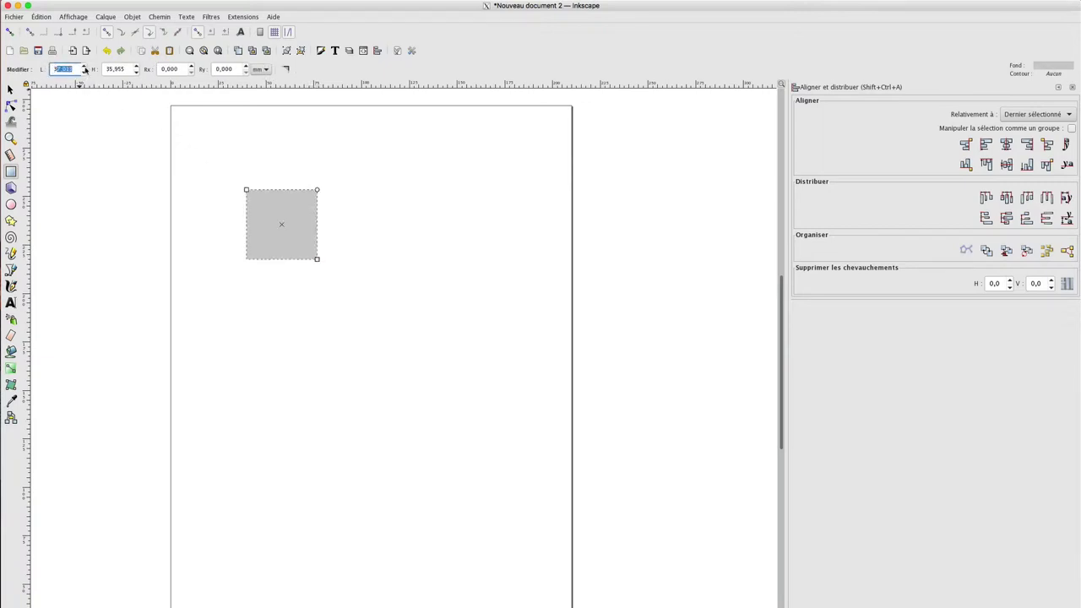
pyautogui.write('3')
pyautogui.press('Tab')
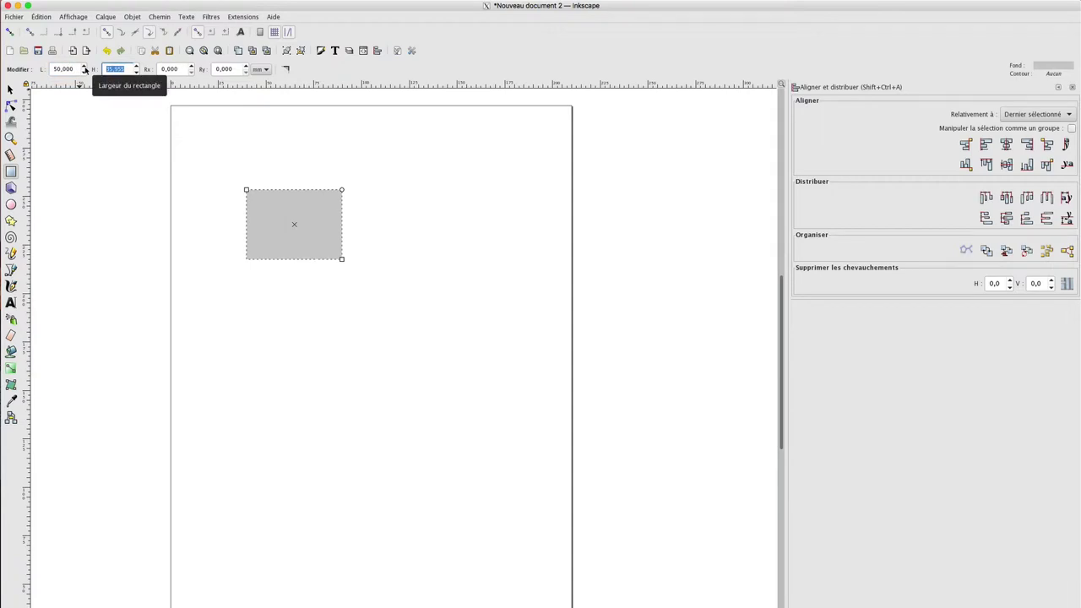
pyautogui.write('50')
pyautogui.press('Return')
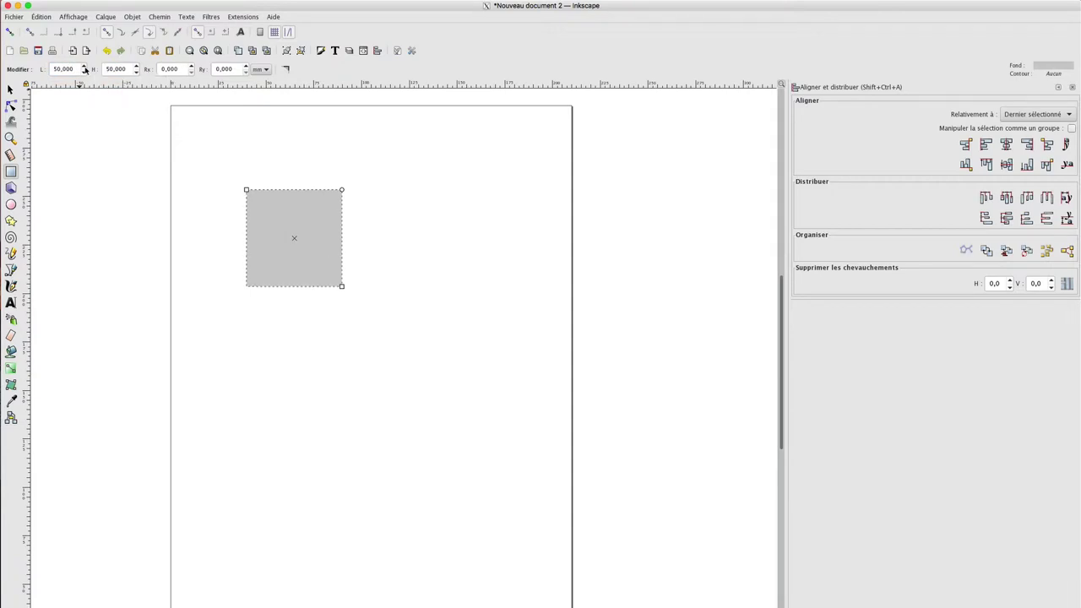
pyautogui.click(10, 89)
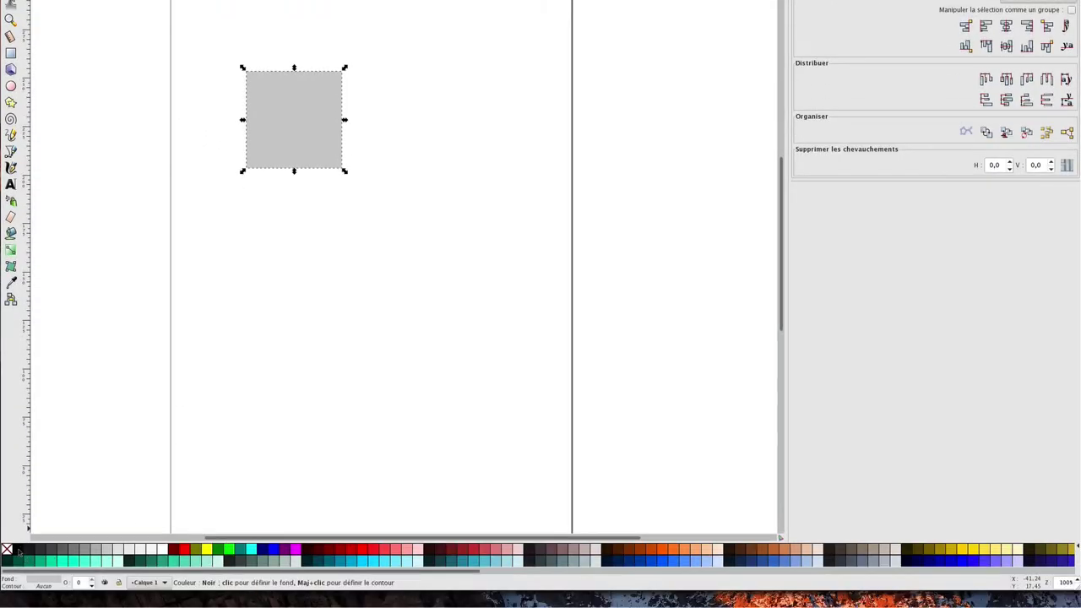
pyautogui.click(19, 549)
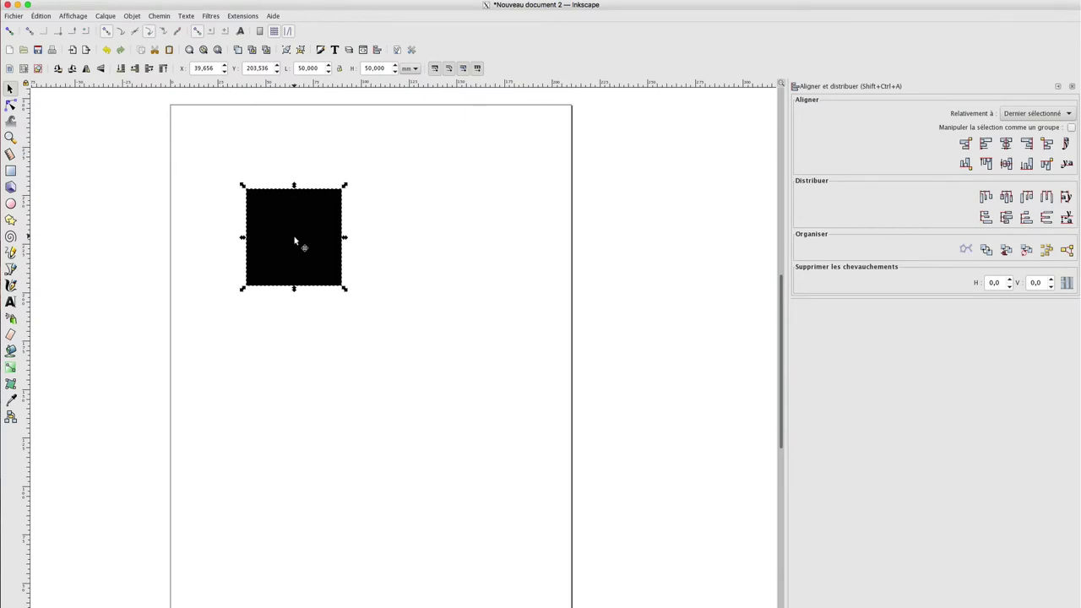
# Duplicate the black square as a light-grey copy aligned flush to its right.
pyautogui.hotkey('ctrl', 'd')
pyautogui.moveTo(295, 241); pyautogui.dragTo(399, 241)
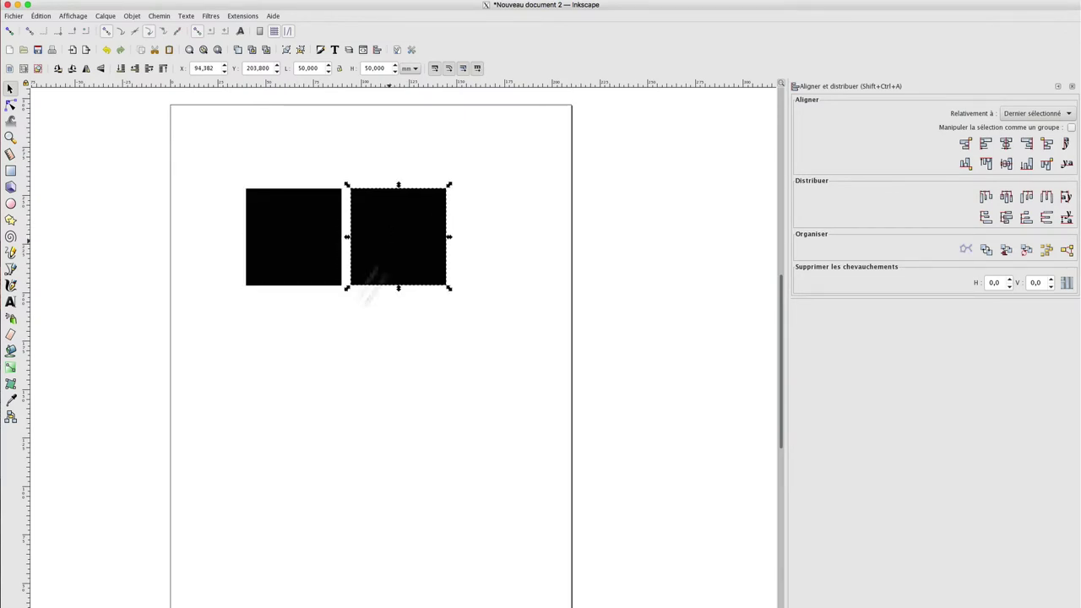
pyautogui.moveTo(130, 553); pyautogui.dragTo(394, 157)
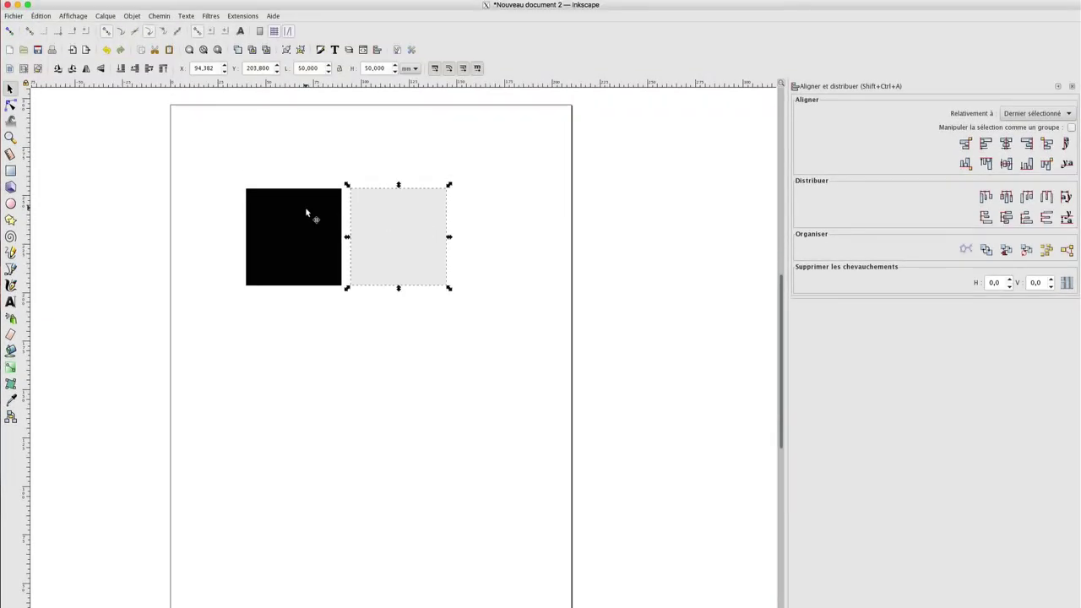
pyautogui.keyDown('shift'); pyautogui.click(306, 212); pyautogui.keyUp('shift')
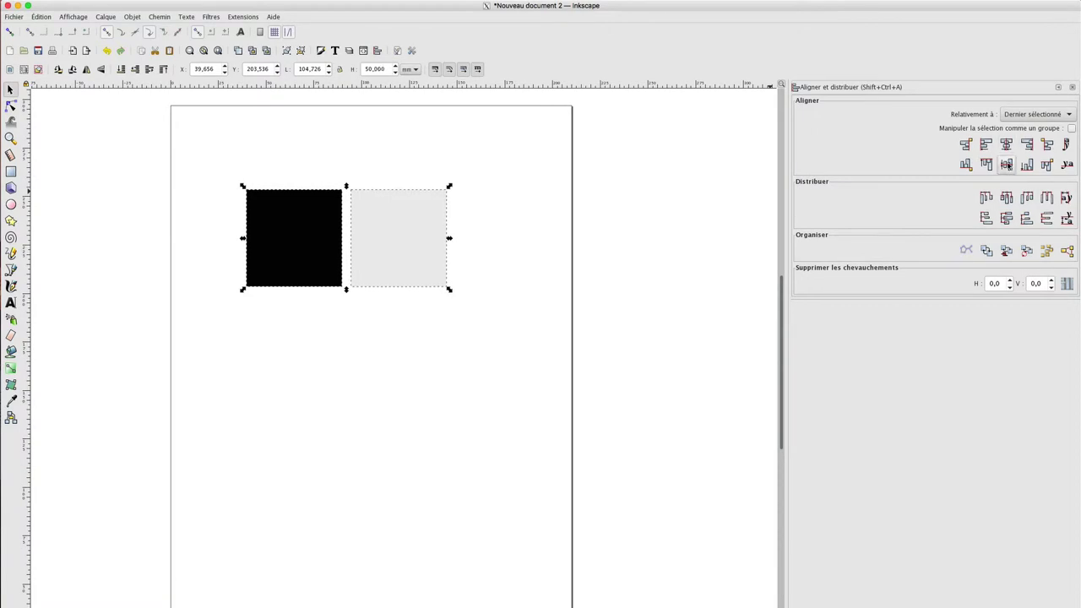
pyautogui.scroll(1, 364, 212)
pyautogui.click(322, 240)
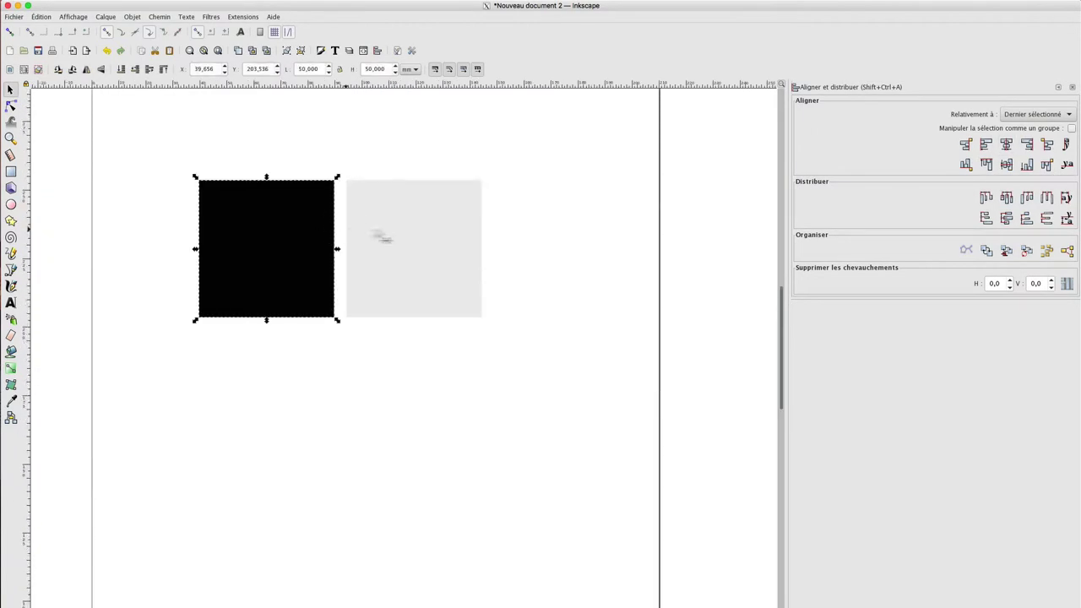
pyautogui.keyDown('shift'); pyautogui.click(385, 236); pyautogui.keyUp('shift')
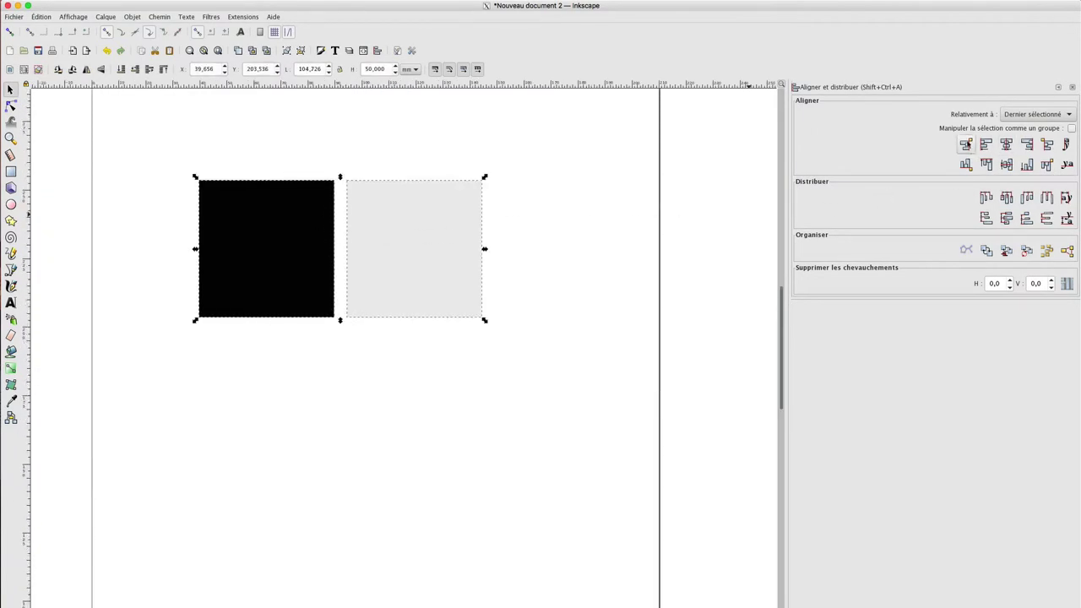
pyautogui.click(966, 145)
pyautogui.click(519, 215)
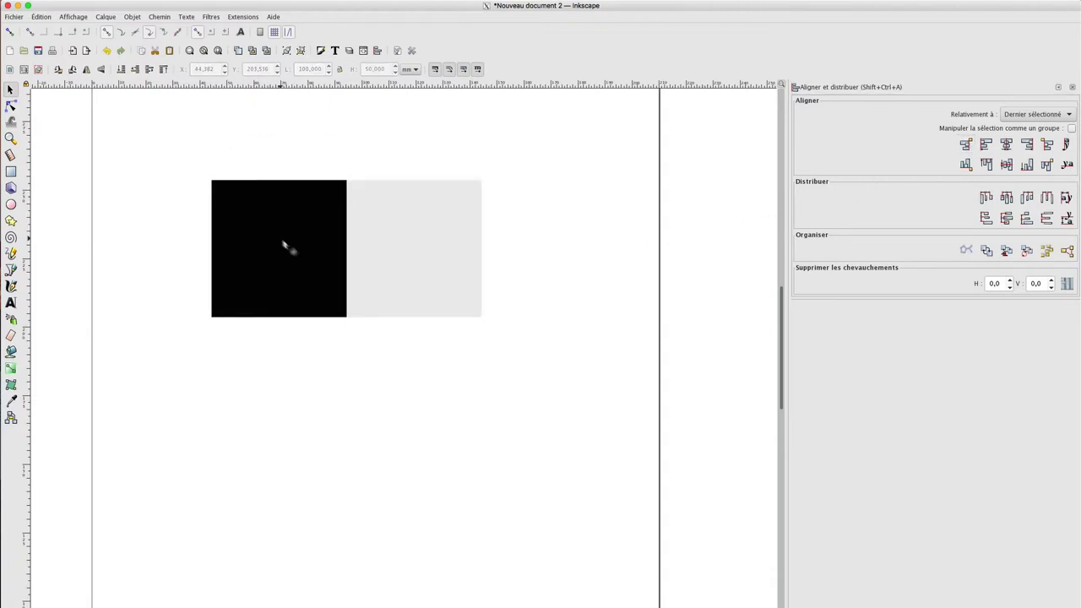
# Group the black and grey squares into one pair and reselect it.
pyautogui.scroll(1, 347, 207)
pyautogui.scroll(-1, 347, 208)
pyautogui.click(265, 205)
pyautogui.keyDown('shift'); pyautogui.click(378, 221); pyautogui.keyUp('shift')
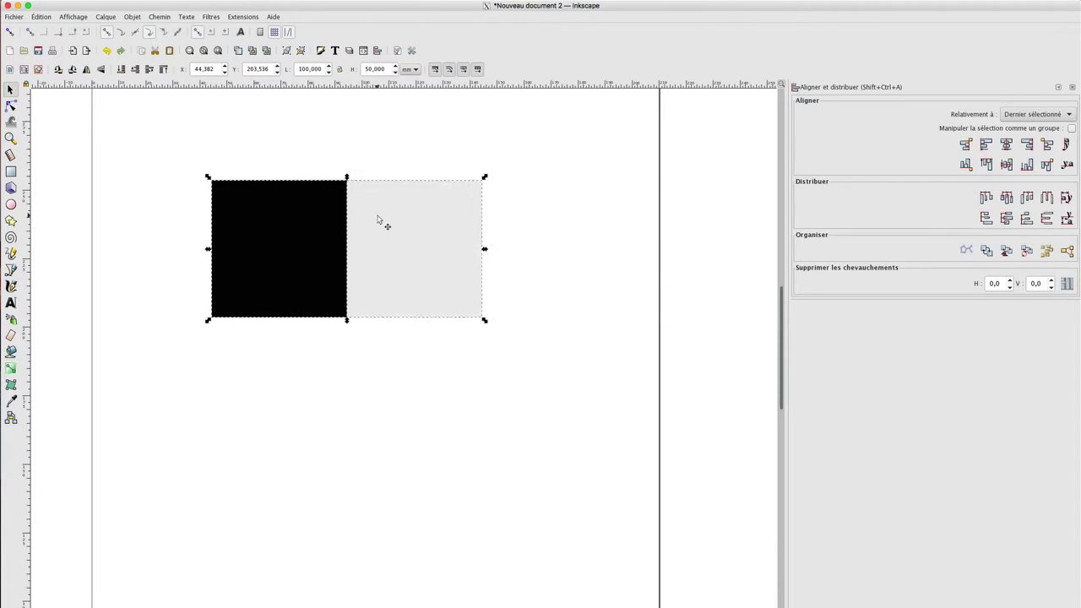
pyautogui.rightClick(373, 211)
pyautogui.click(388, 441)
pyautogui.click(347, 360)
pyautogui.click(286, 258)
# Duplicate the pair, mirror it horizontally and butt it directly beneath the original pair.
pyautogui.hotkey('ctrl', 'd')
pyautogui.moveTo(286, 258)
pyautogui.mouseDown()
pyautogui.moveTo(296, 384)
pyautogui.moveTo(297, 371)
pyautogui.mouseUp()
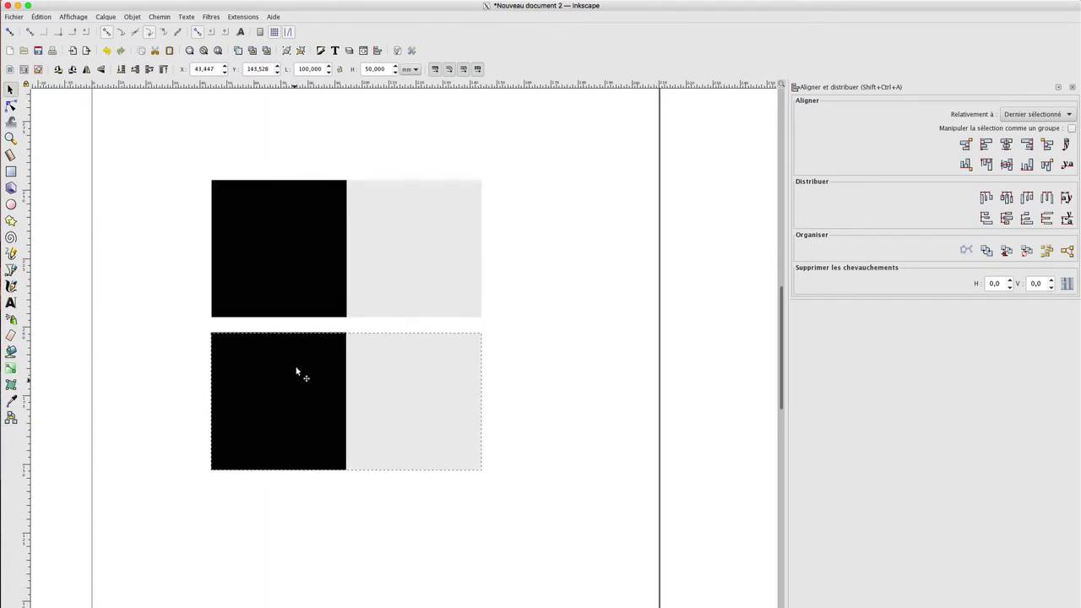
pyautogui.click(86, 69)
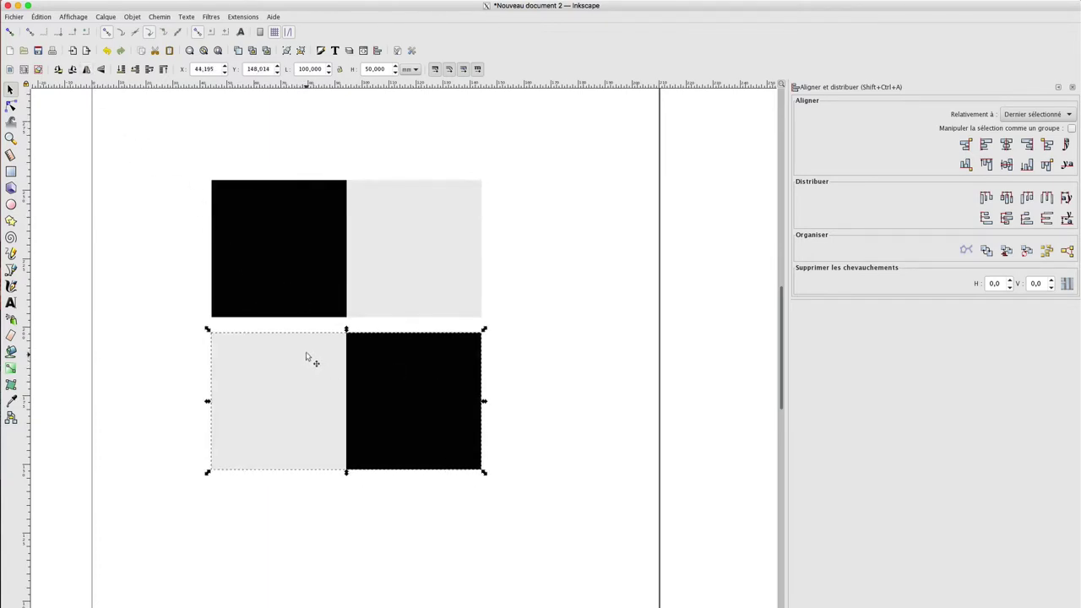
pyautogui.click(329, 297)
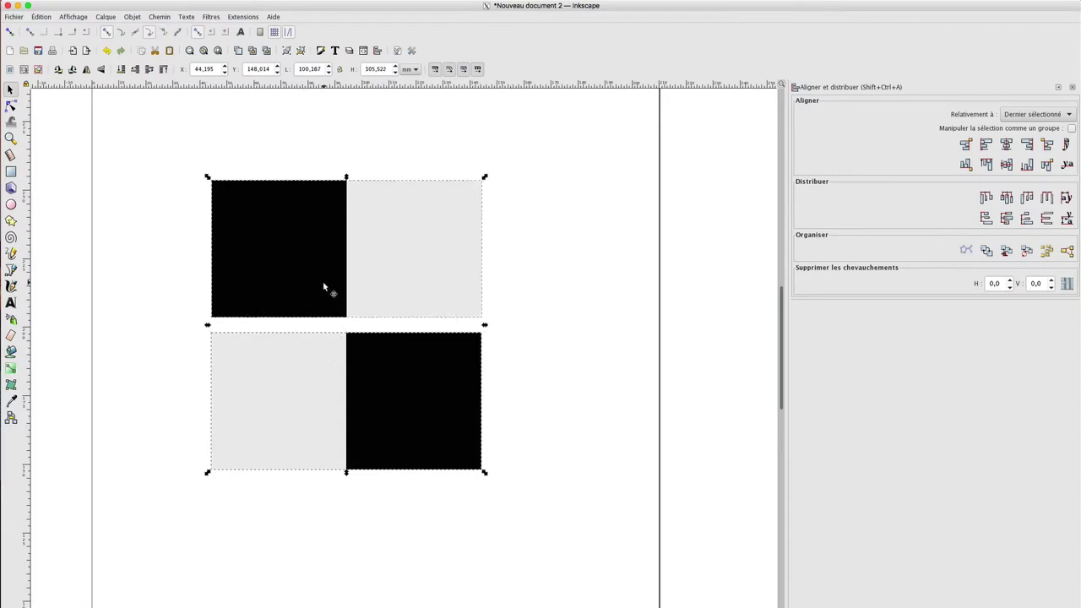
pyautogui.keyDown('shift'); pyautogui.click(411, 350); pyautogui.keyUp('shift')
pyautogui.click(965, 164)
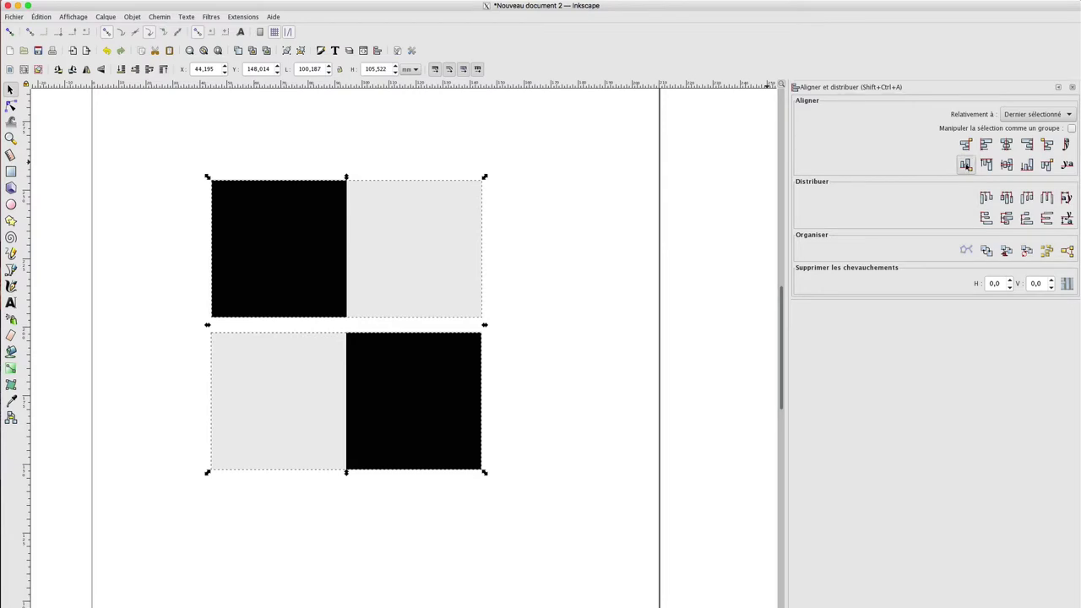
pyautogui.click(625, 259)
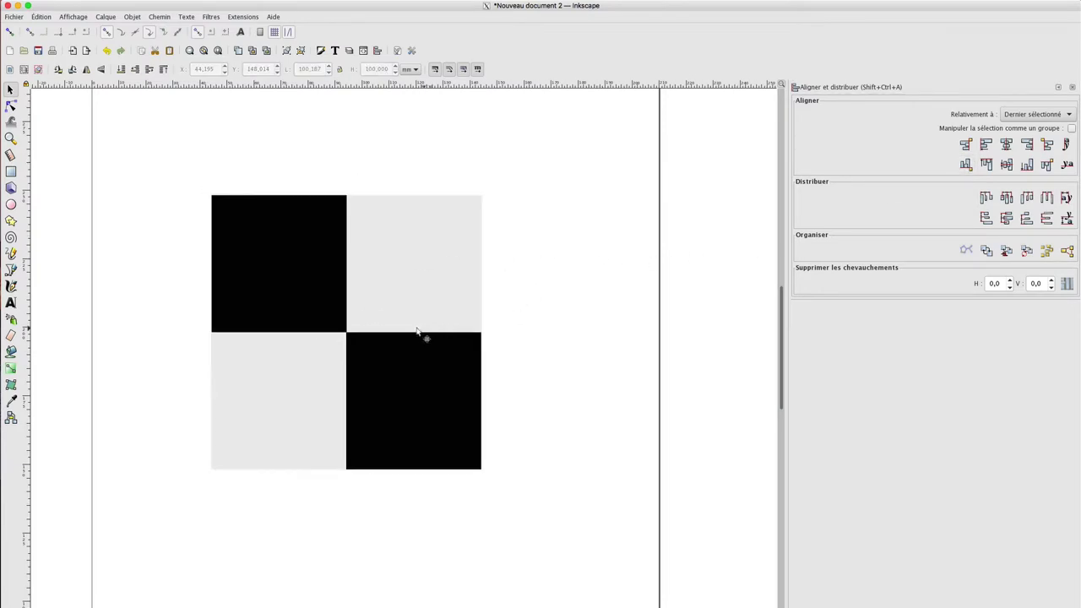
pyautogui.scroll(-2, 425, 336)
# Group all four black and grey squares into one 2×2 object and reselect it.
pyautogui.moveTo(280, 234); pyautogui.dragTo(479, 446)
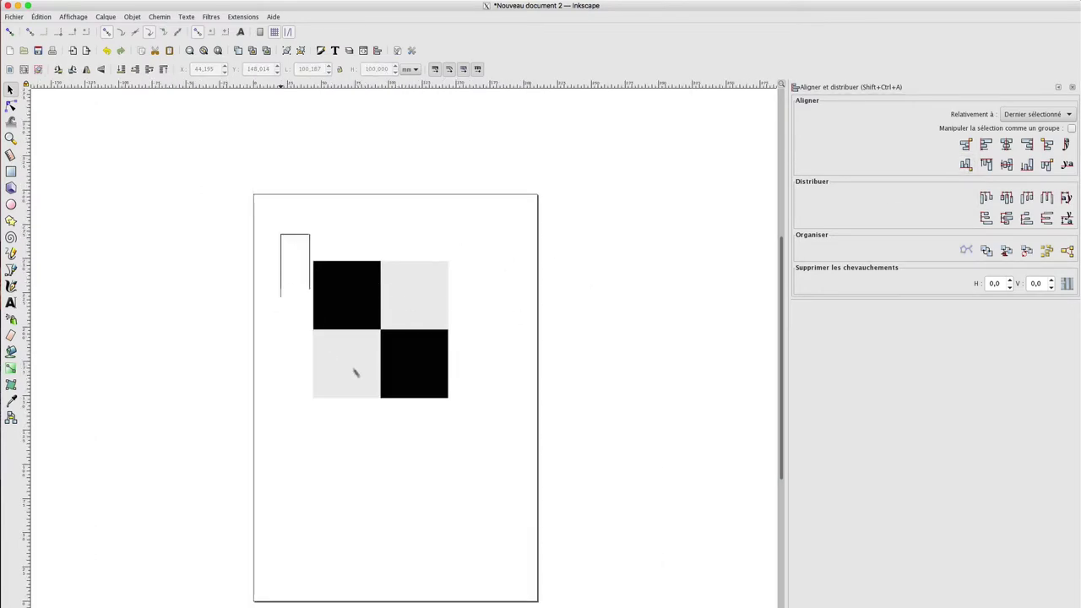
pyautogui.rightClick(414, 298)
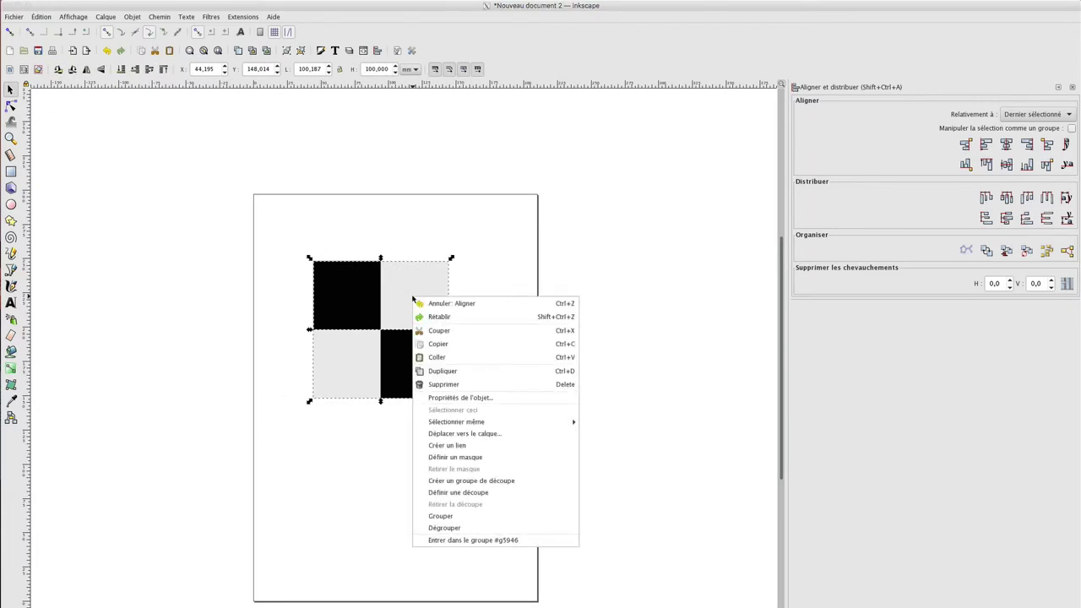
pyautogui.click(449, 517)
pyautogui.click(587, 256)
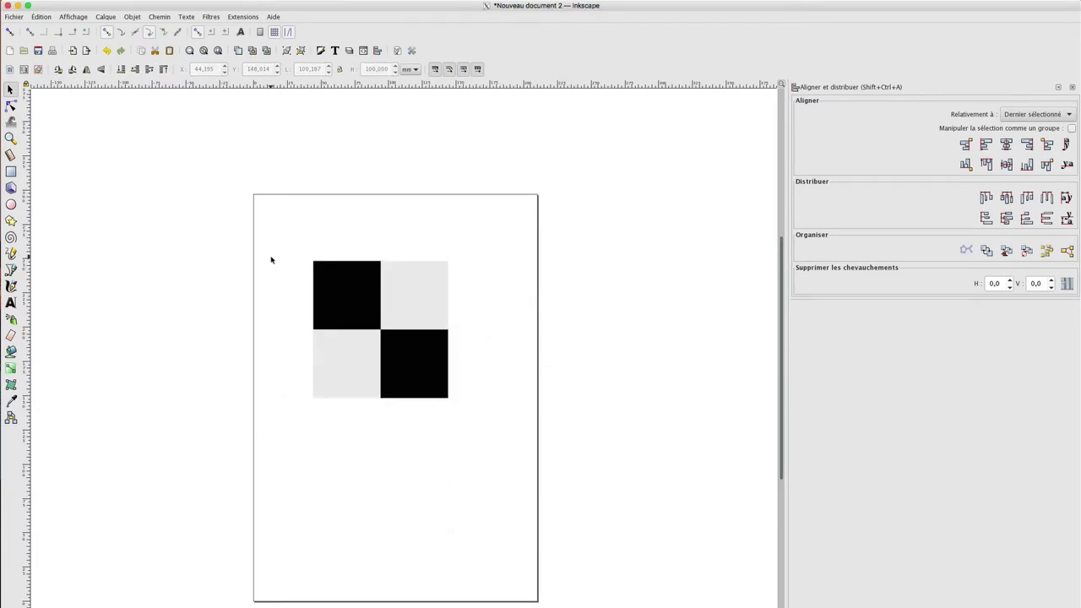
pyautogui.moveTo(278, 234); pyautogui.dragTo(472, 438)
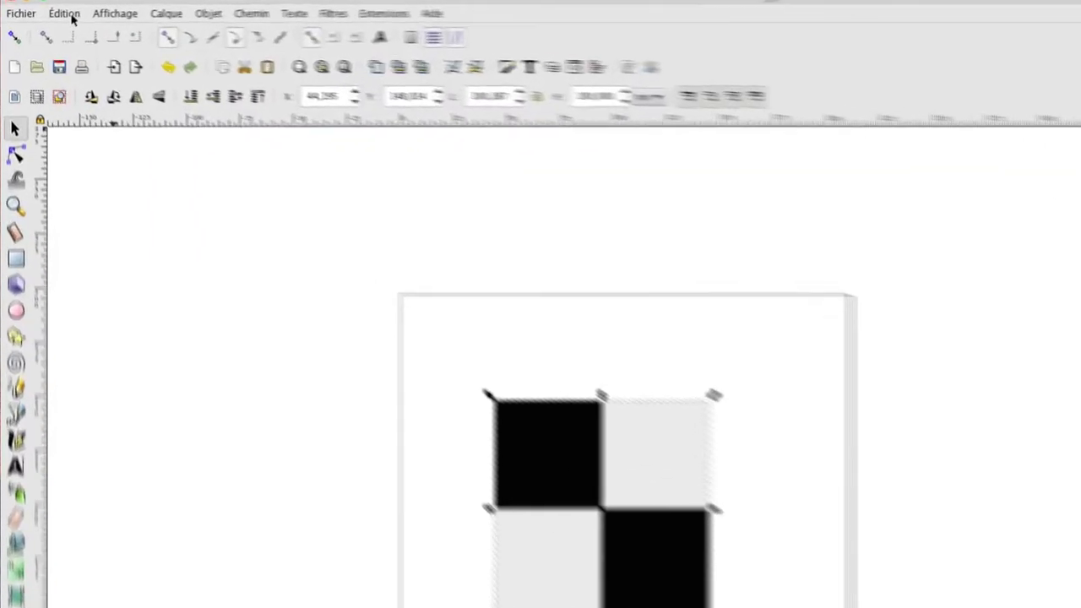
pyautogui.click(40, 16)
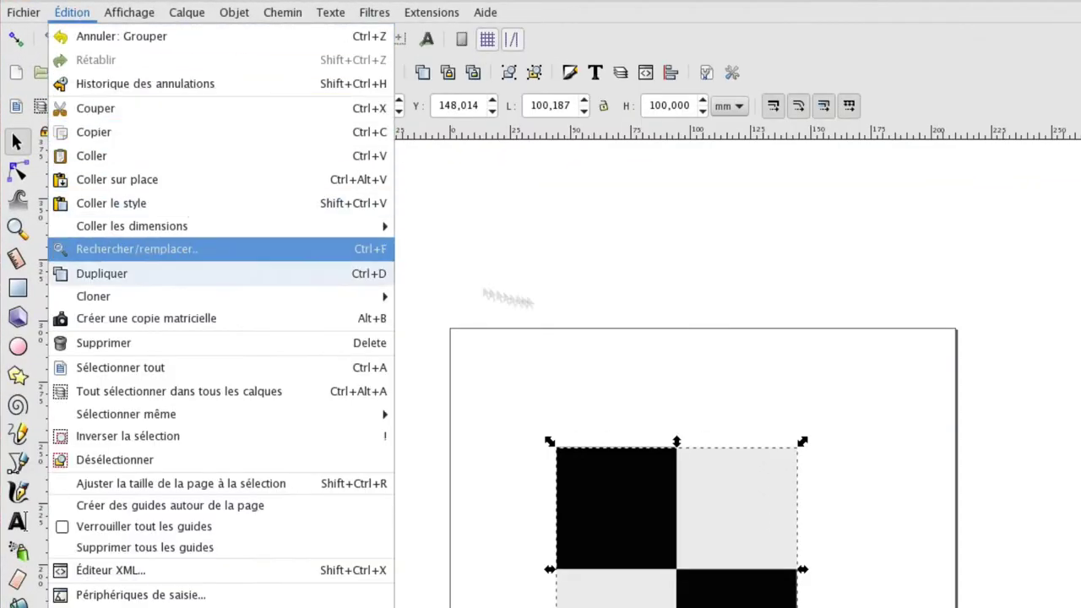
# Open Créer un pavage de clones with 4 × 4 rows and columns and P1 translation.
pyautogui.click(507, 299)
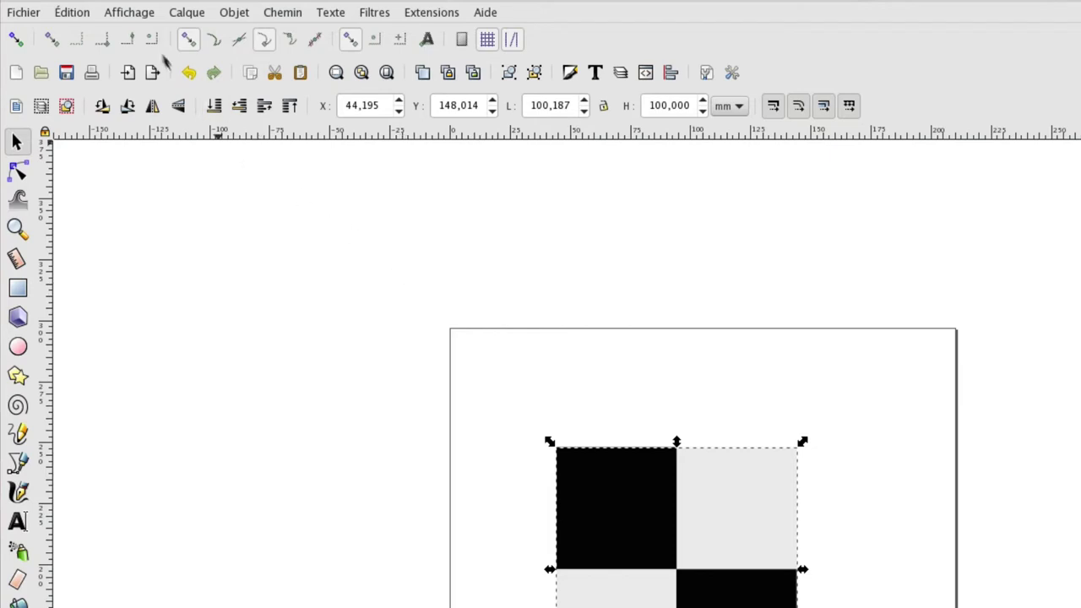
pyautogui.click(80, 14)
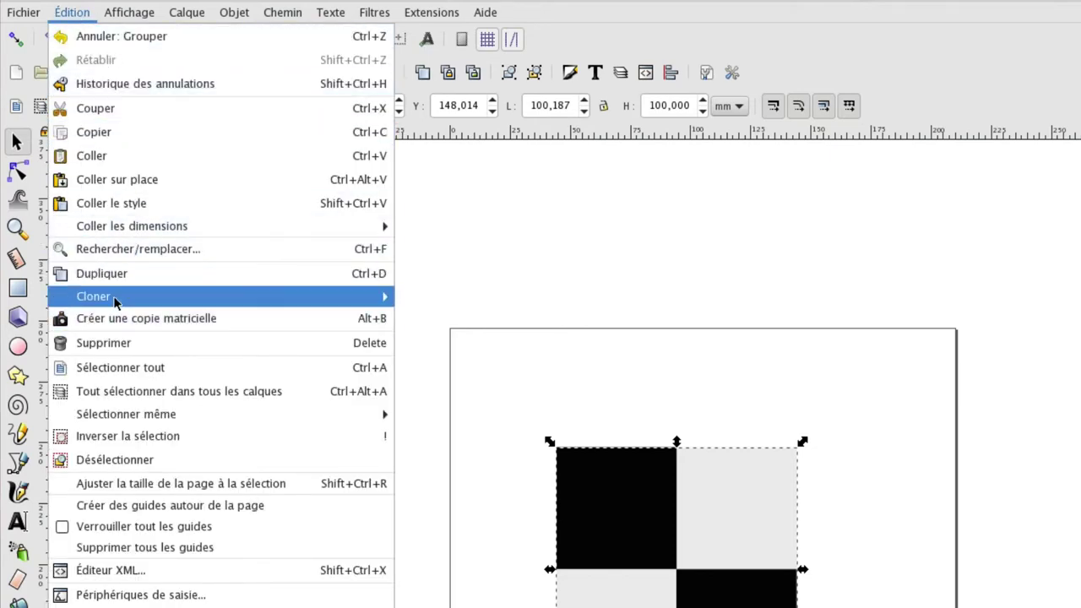
pyautogui.moveTo(93, 296)
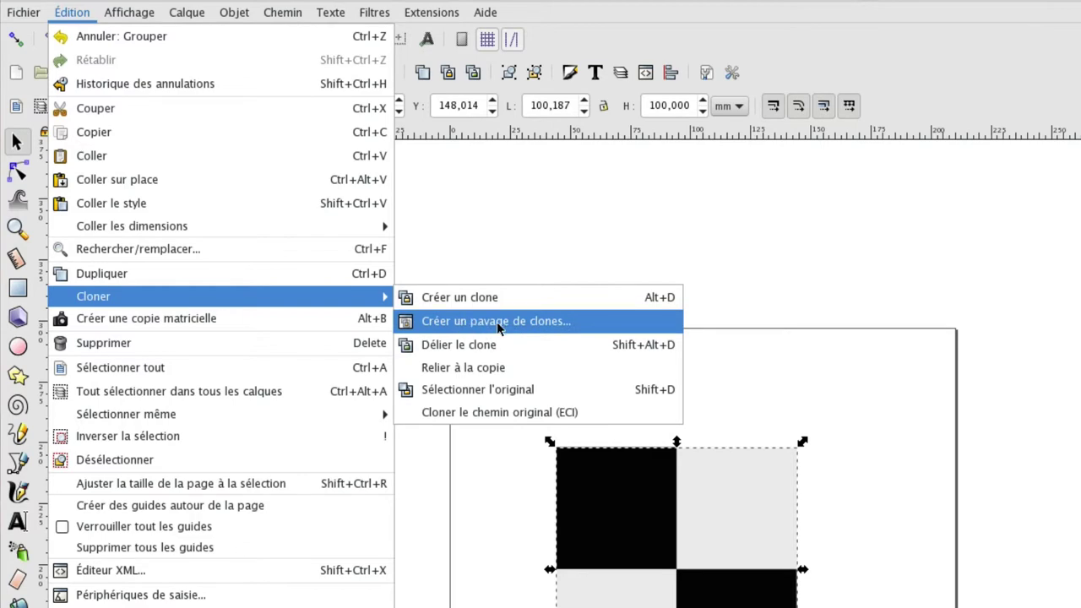
pyautogui.click(498, 322)
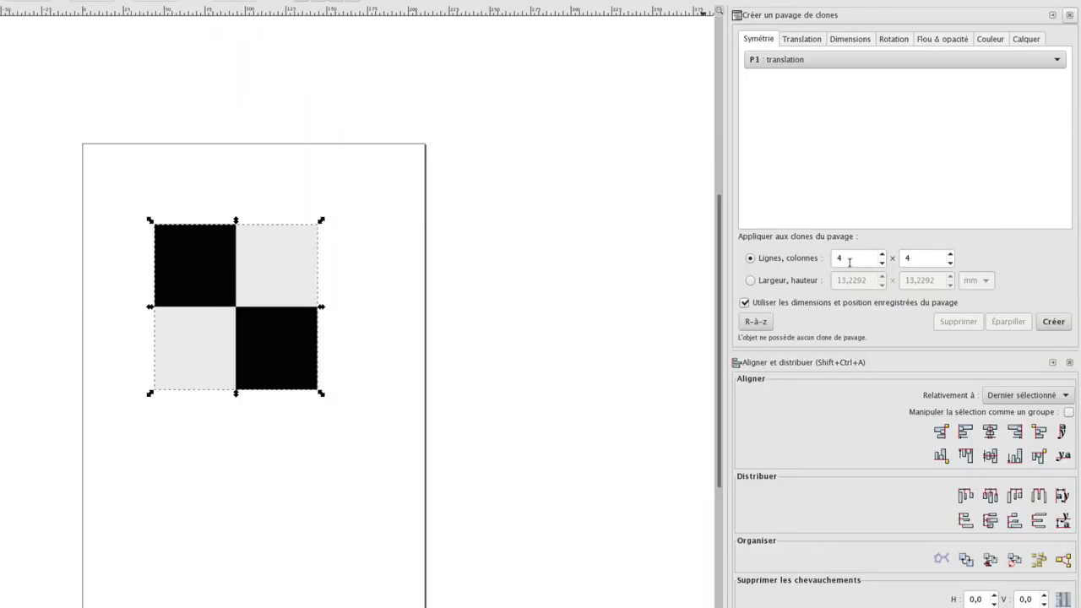
pyautogui.click(851, 258)
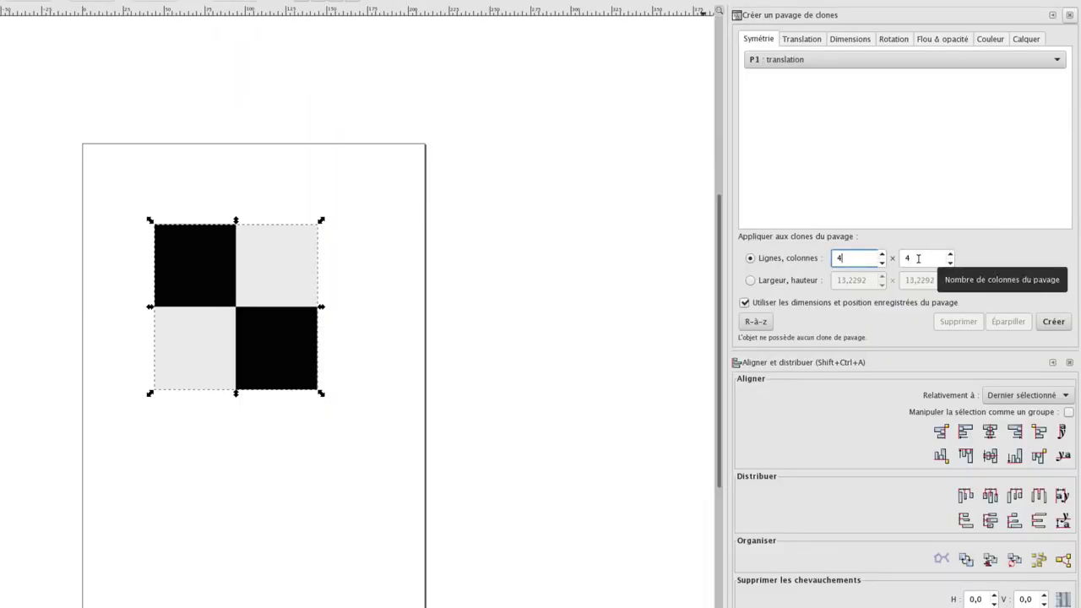
pyautogui.click(803, 39)
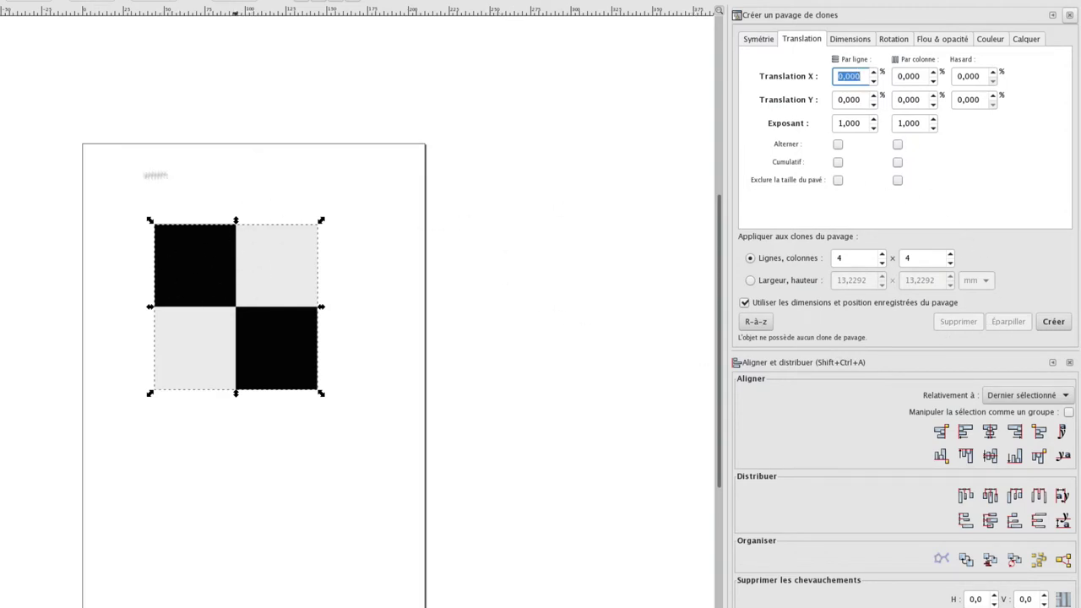
# Create the 4×4 tiled clones and group every tile into one 8×8 board.
pyautogui.click(1052, 326)
pyautogui.scroll(-1, 434, 246)
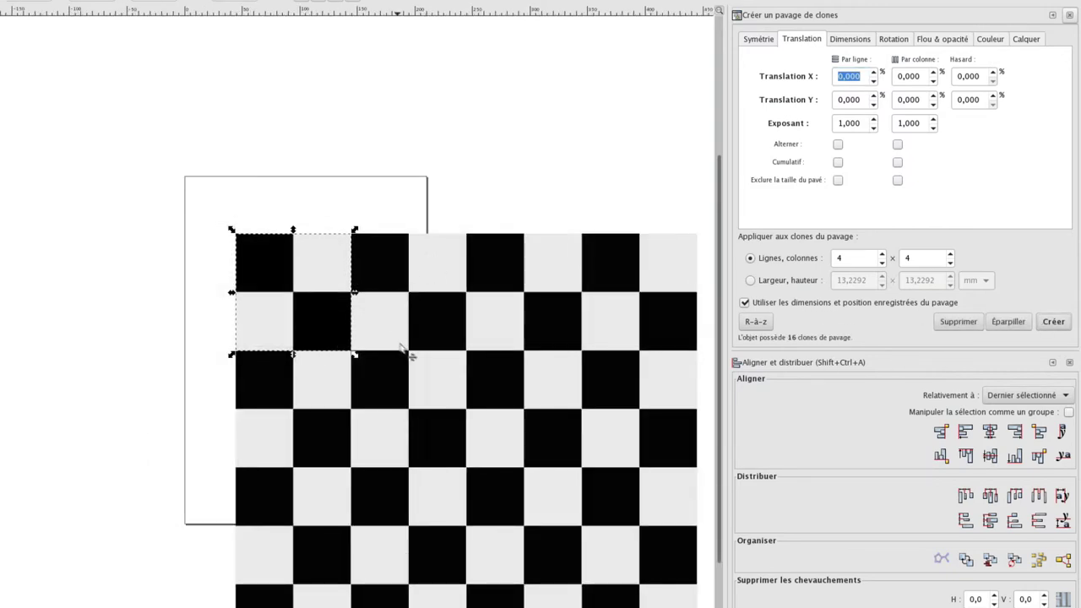
pyautogui.scroll(-1, 526, 379)
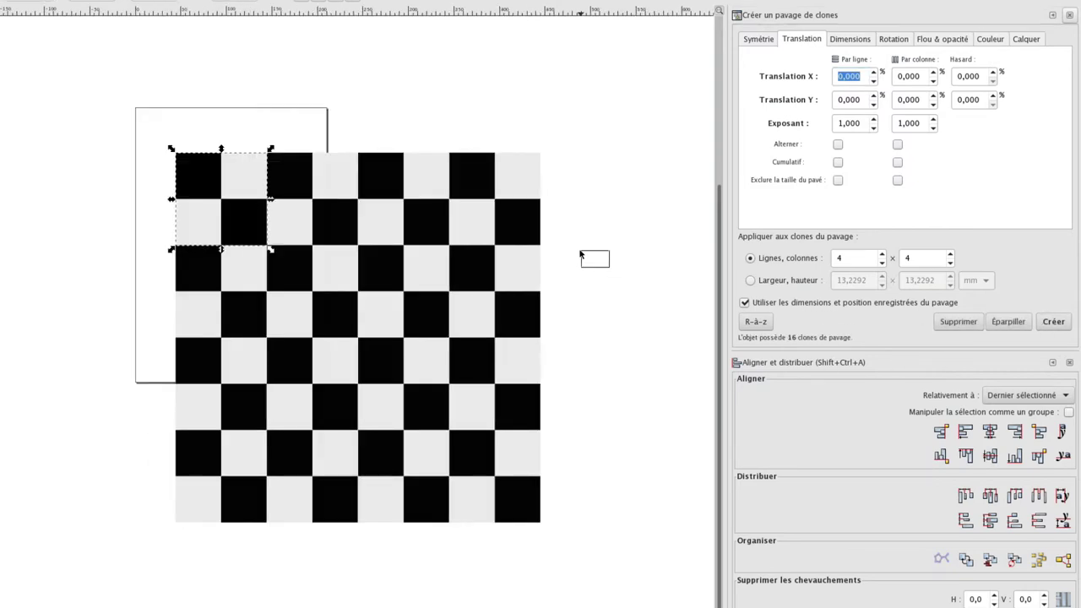
pyautogui.scroll(1, 574, 287)
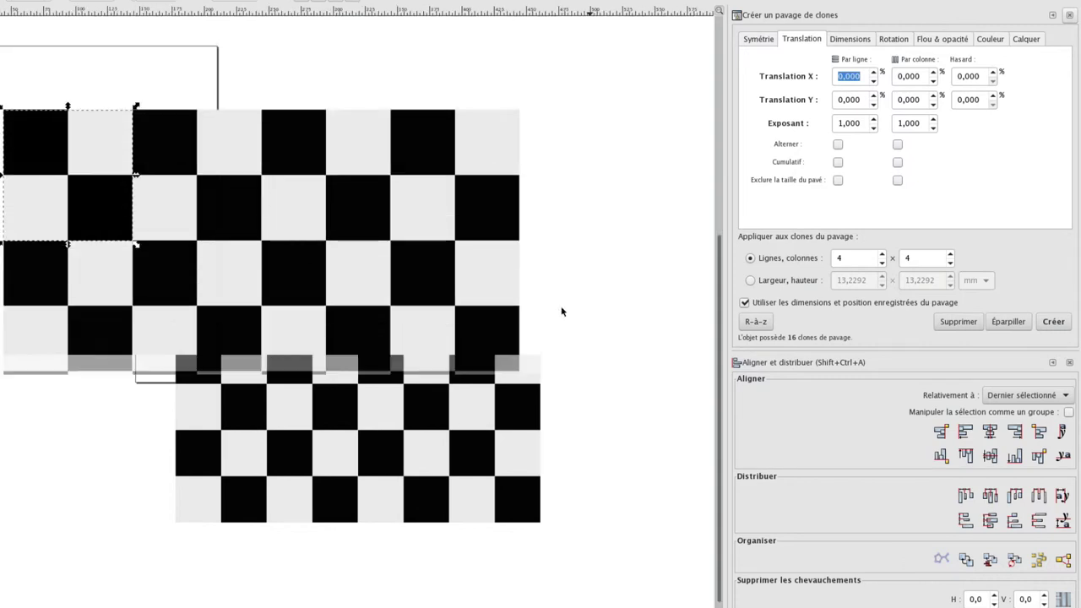
pyautogui.scroll(-1, 380, 302)
pyautogui.click(495, 243)
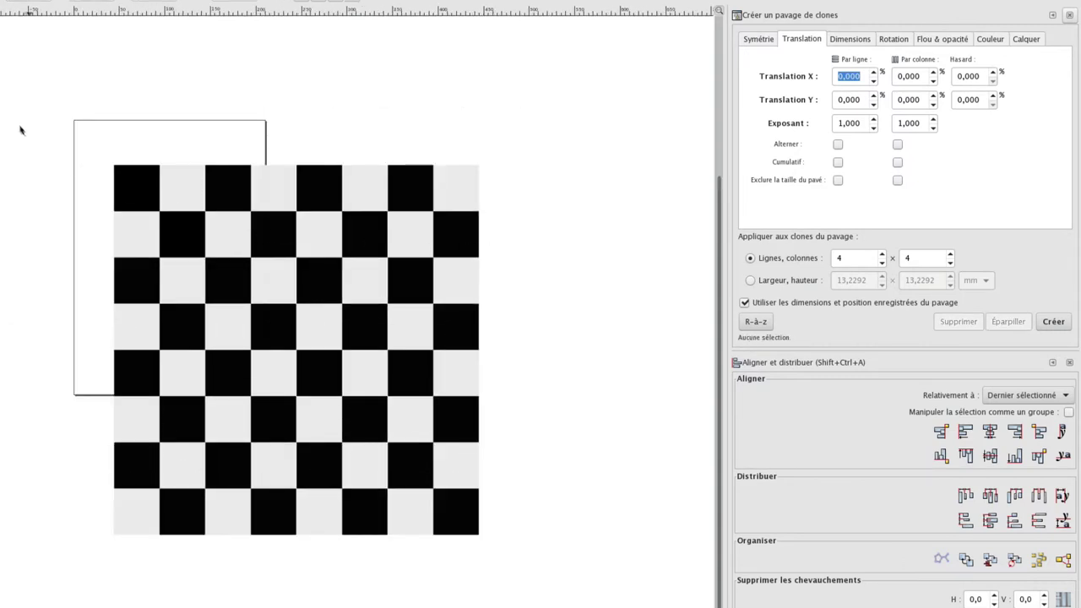
pyautogui.moveTo(9, 88); pyautogui.dragTo(507, 599)
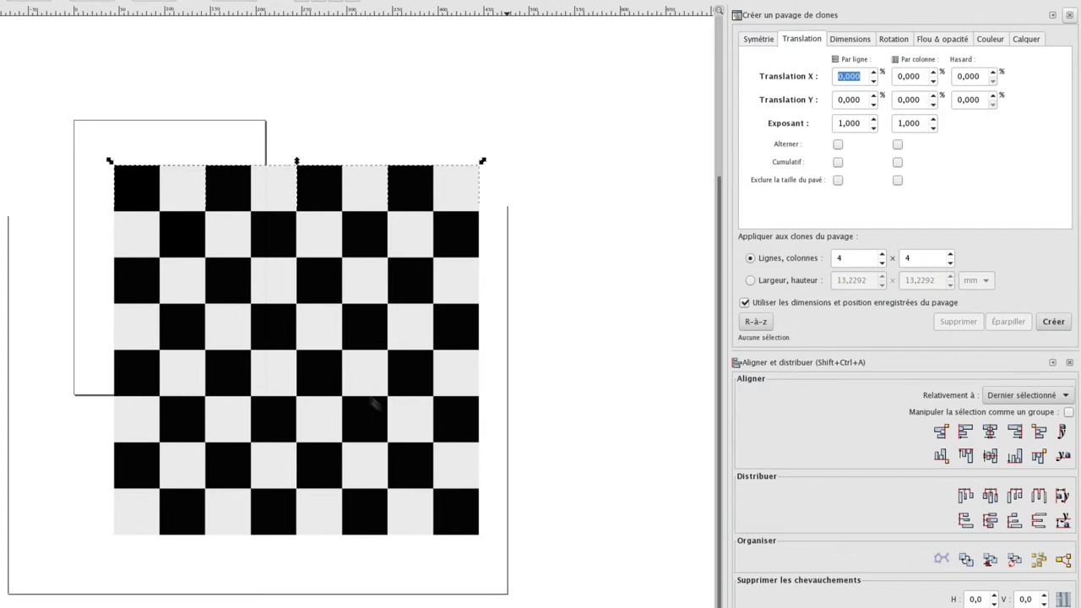
pyautogui.rightClick(282, 314)
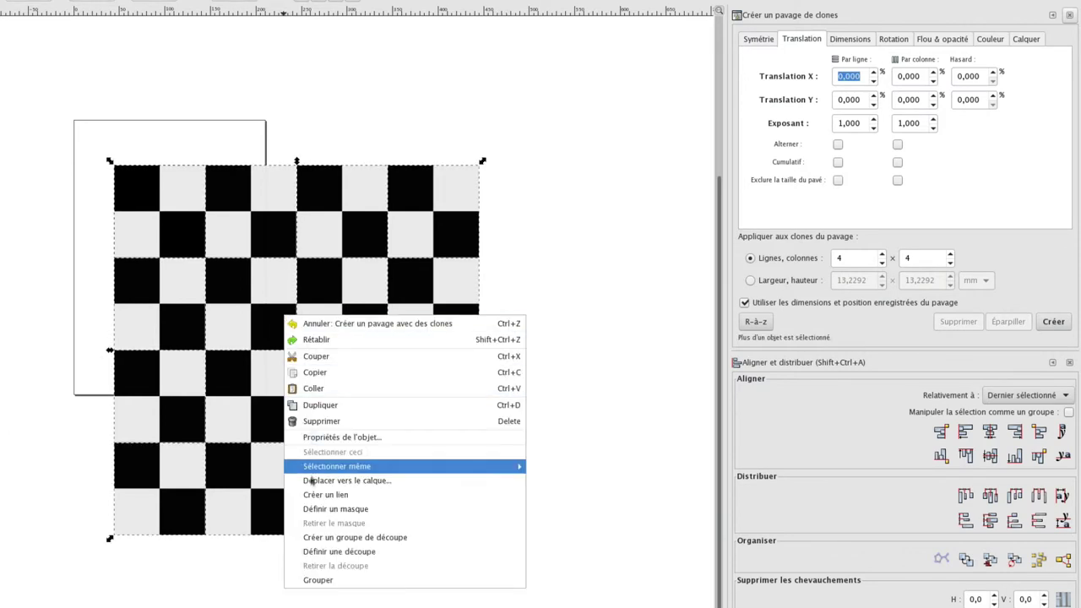
pyautogui.click(318, 581)
pyautogui.click(506, 312)
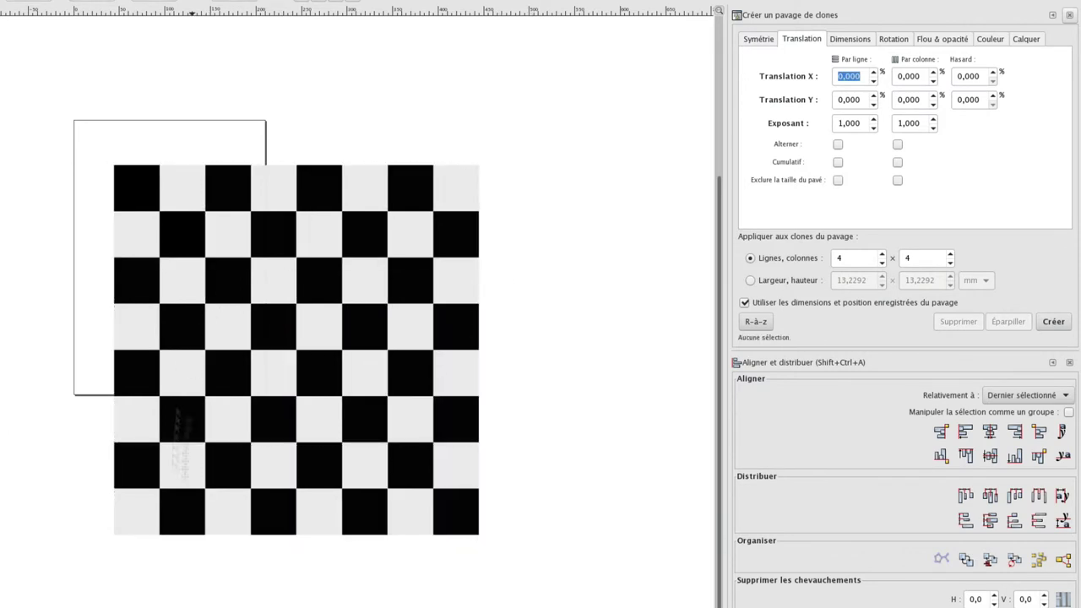
# Rotate the board a quarter turn so its top-left square is light grey.
pyautogui.click(211, 224)
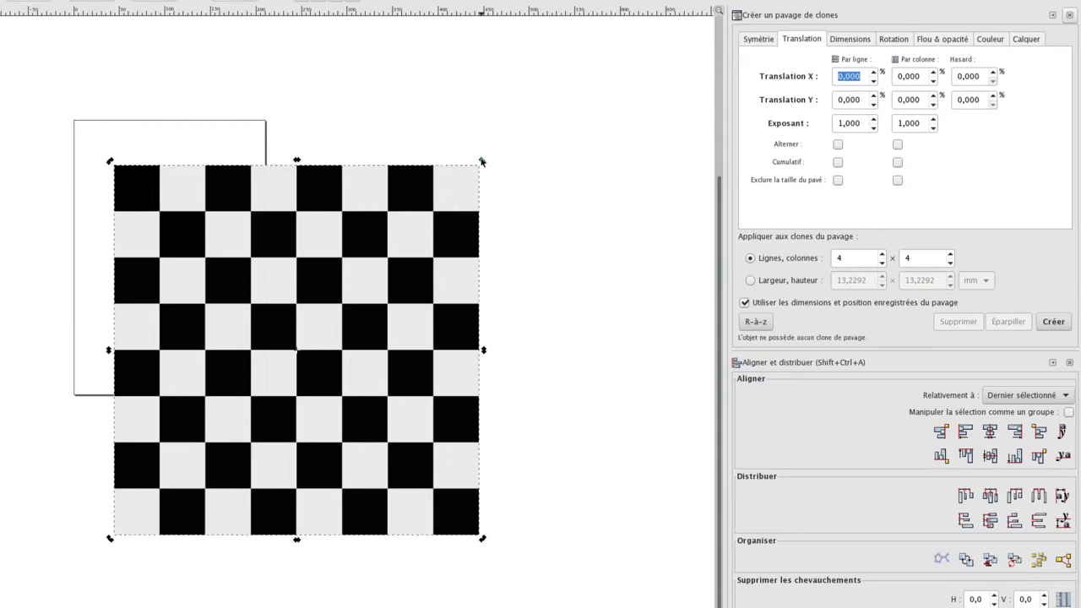
pyautogui.press(']')
pyautogui.press(']')
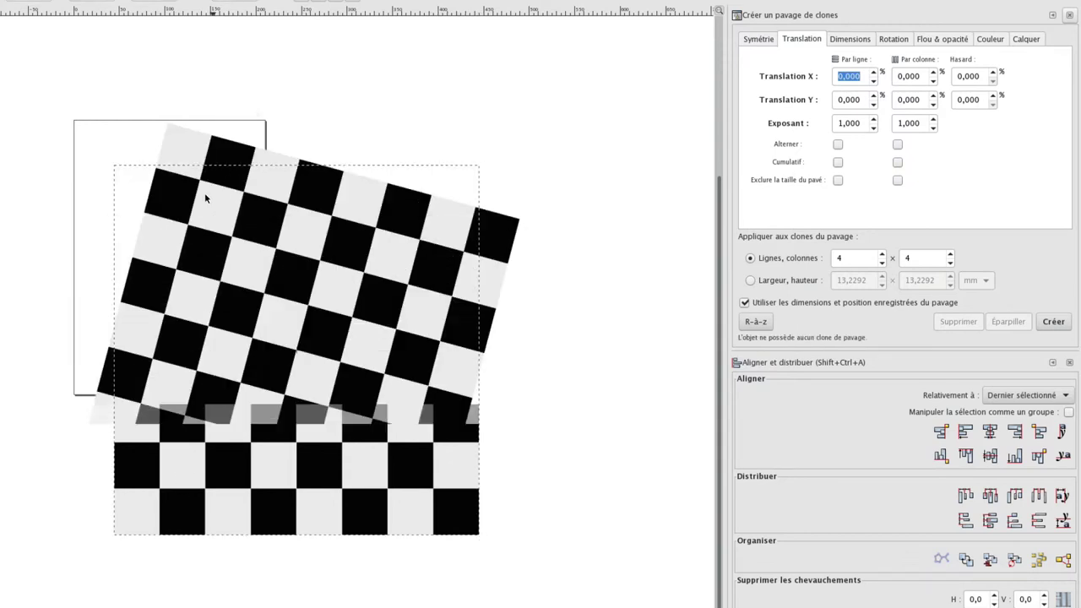
pyautogui.press(']')
pyautogui.press(']')
pyautogui.press(']')
pyautogui.press(']')
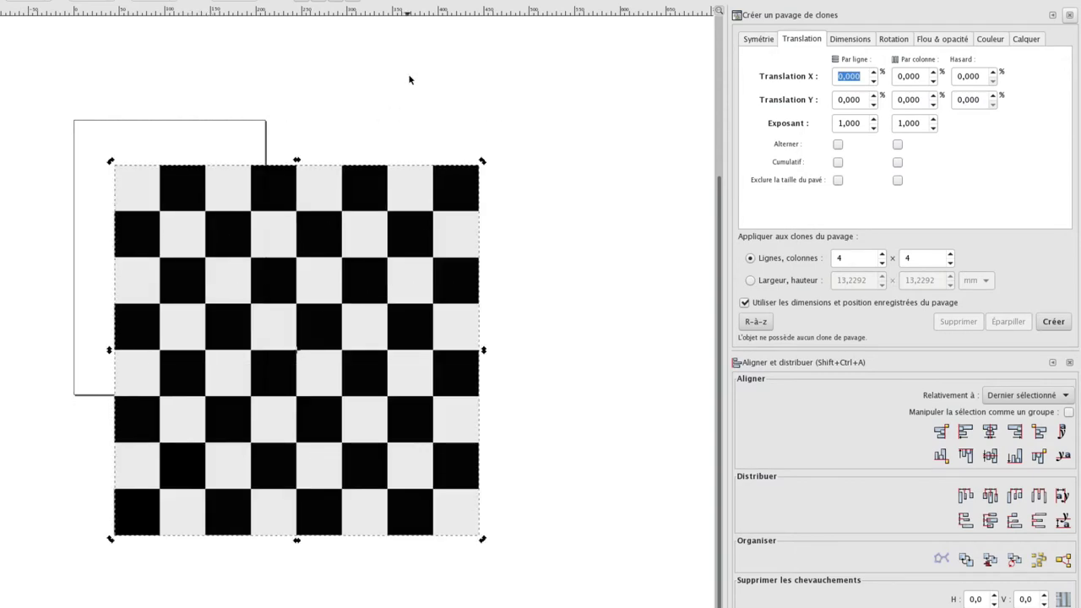
pyautogui.click(404, 91)
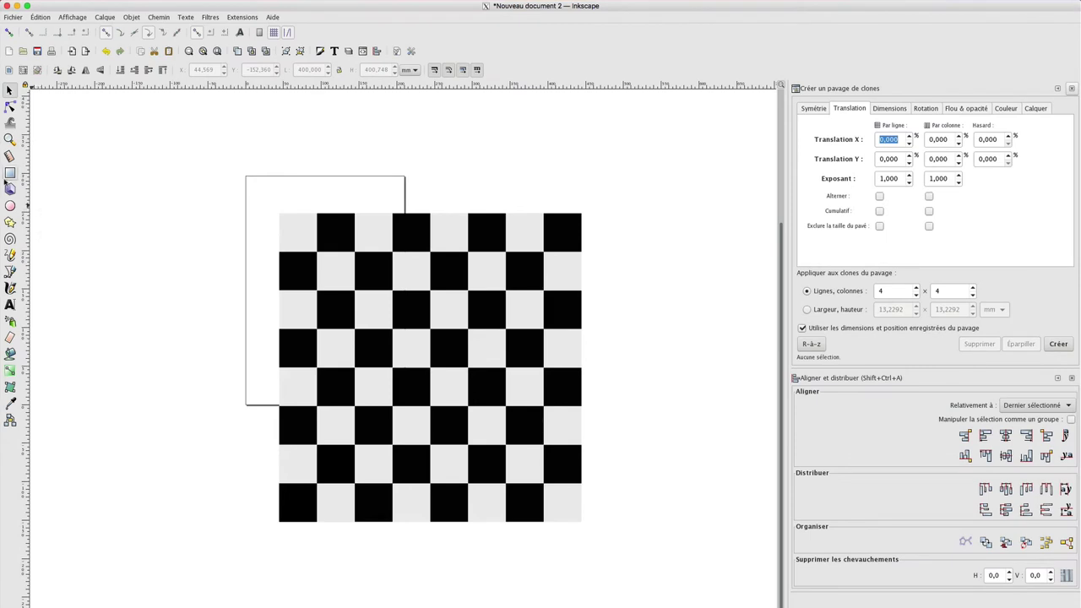
pyautogui.click(10, 205)
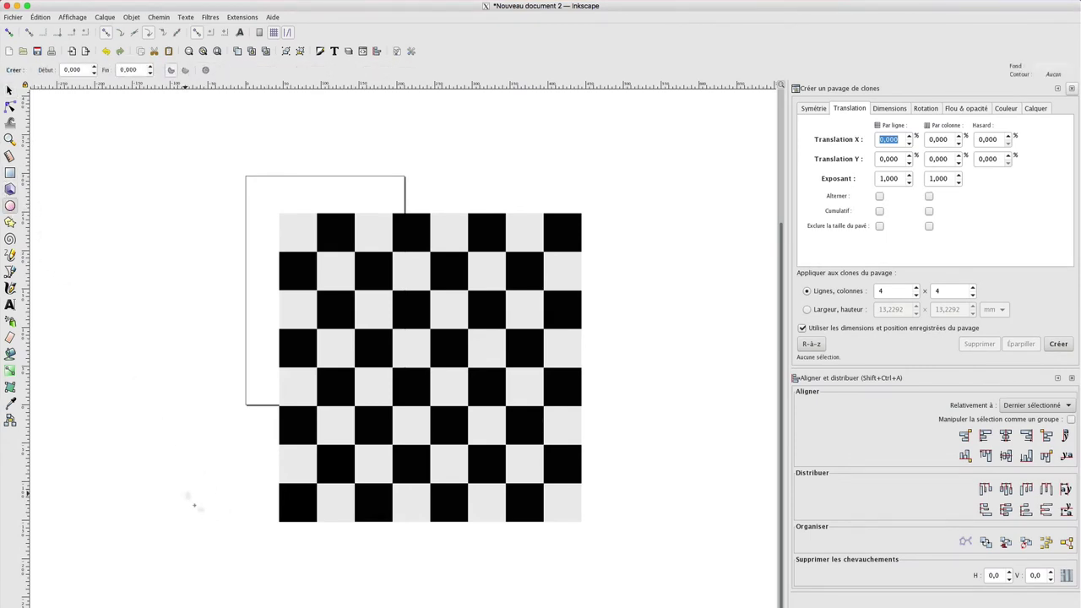
# Draw a #FFE680 pale yellow circle left of the board; close the Clone Tiling and Align panels.
pyautogui.moveTo(194, 505)
pyautogui.mouseDown()
pyautogui.moveTo(220, 532)
pyautogui.moveTo(207, 514)
pyautogui.mouseUp()
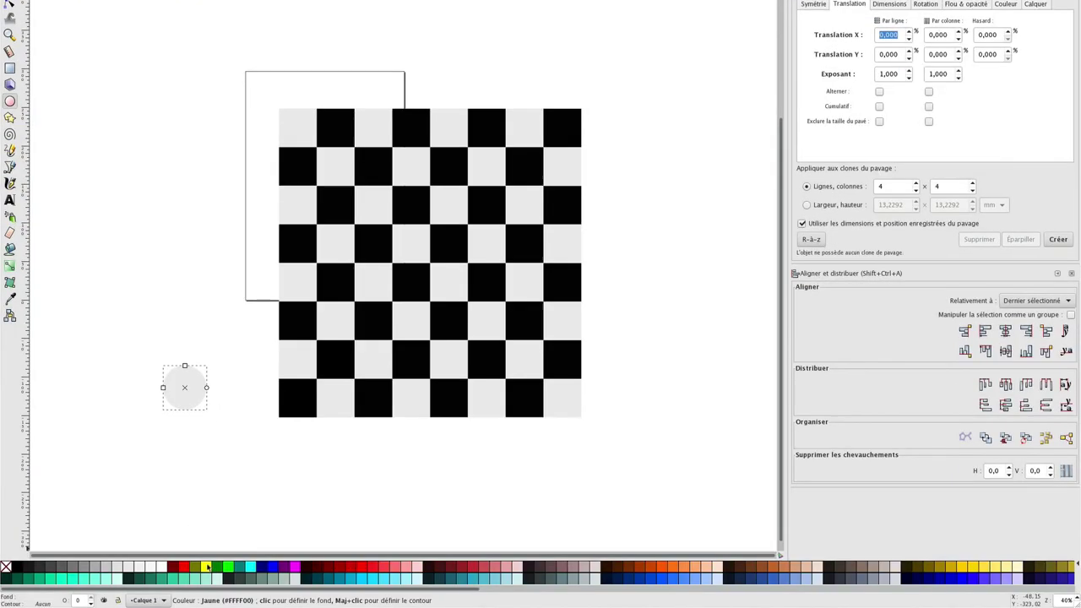
pyautogui.click(994, 567)
pyautogui.scroll(2, 197, 396)
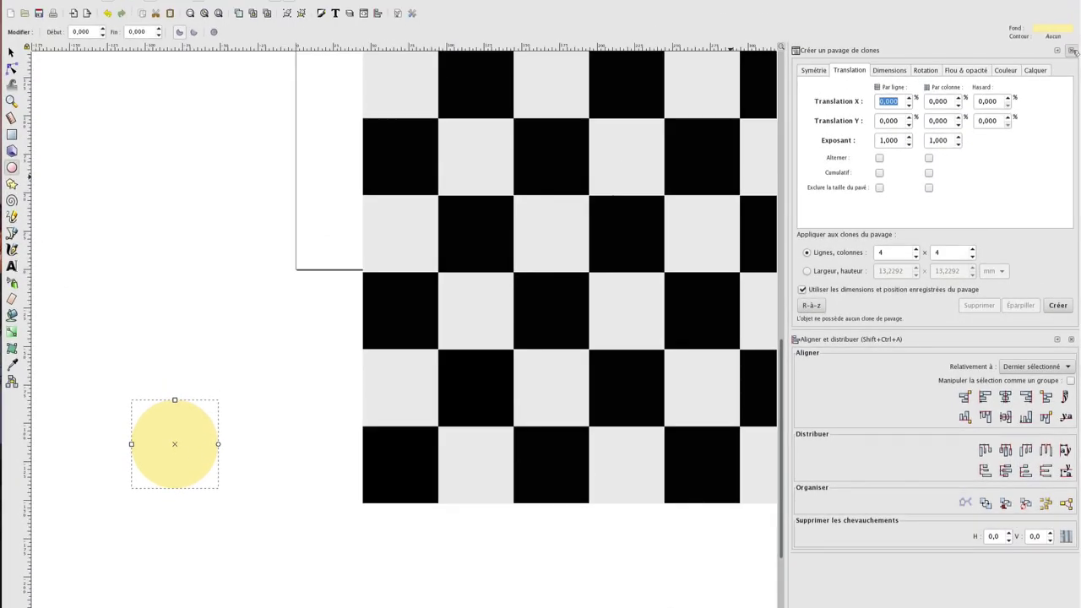
pyautogui.click(1071, 49)
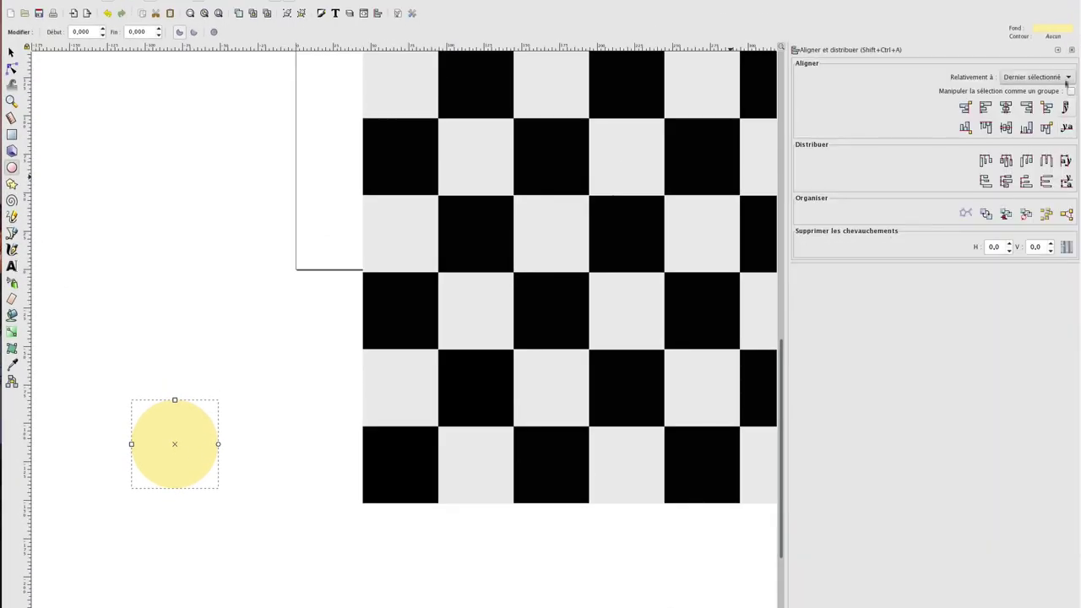
pyautogui.click(1071, 50)
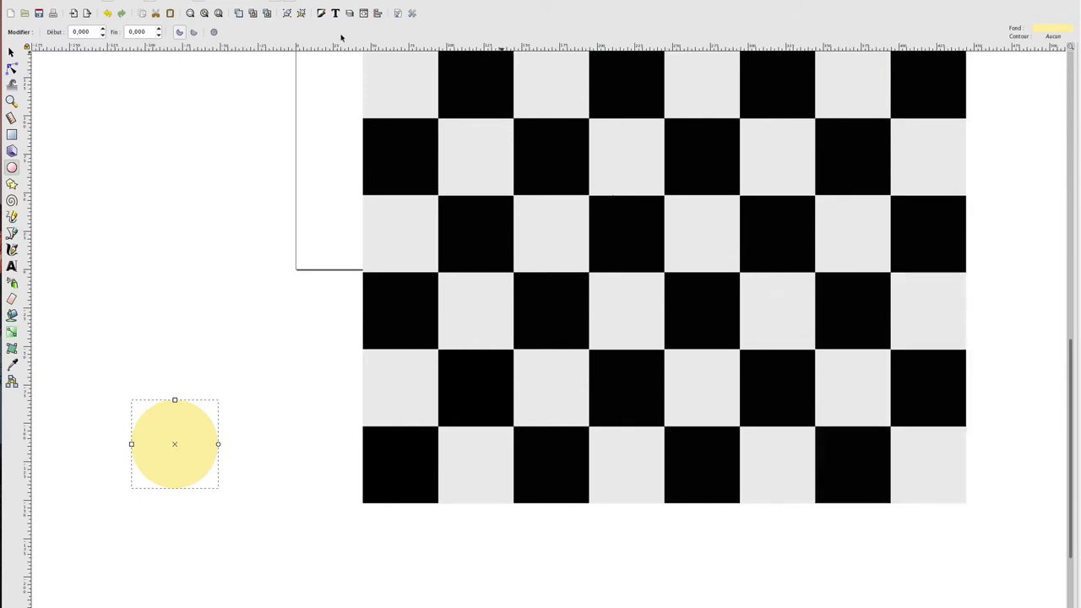
# Give the yellow circle a flat black stroke with a 3 mm width.
pyautogui.hotkey('shift', 'ctrl', 'f')
pyautogui.click(933, 84)
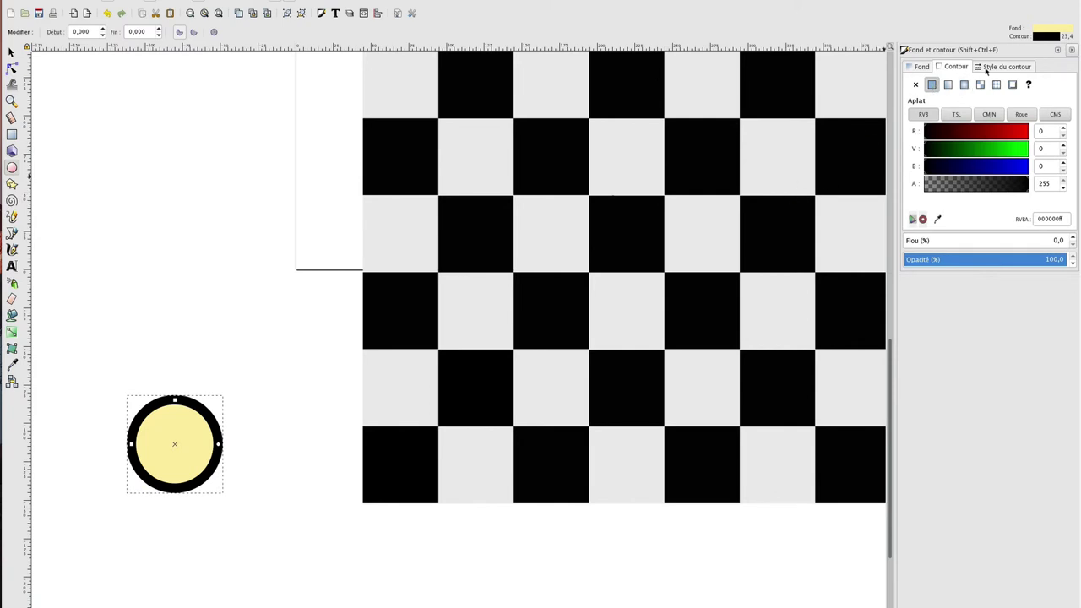
pyautogui.click(985, 67)
pyautogui.click(1005, 88)
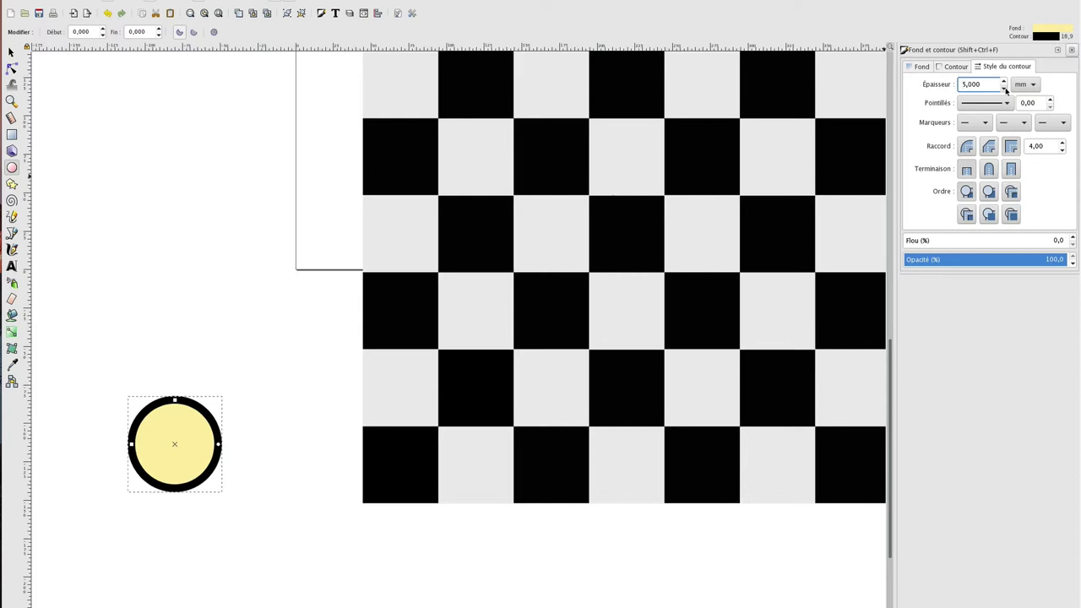
pyautogui.click(1005, 88)
pyautogui.click(1005, 88)
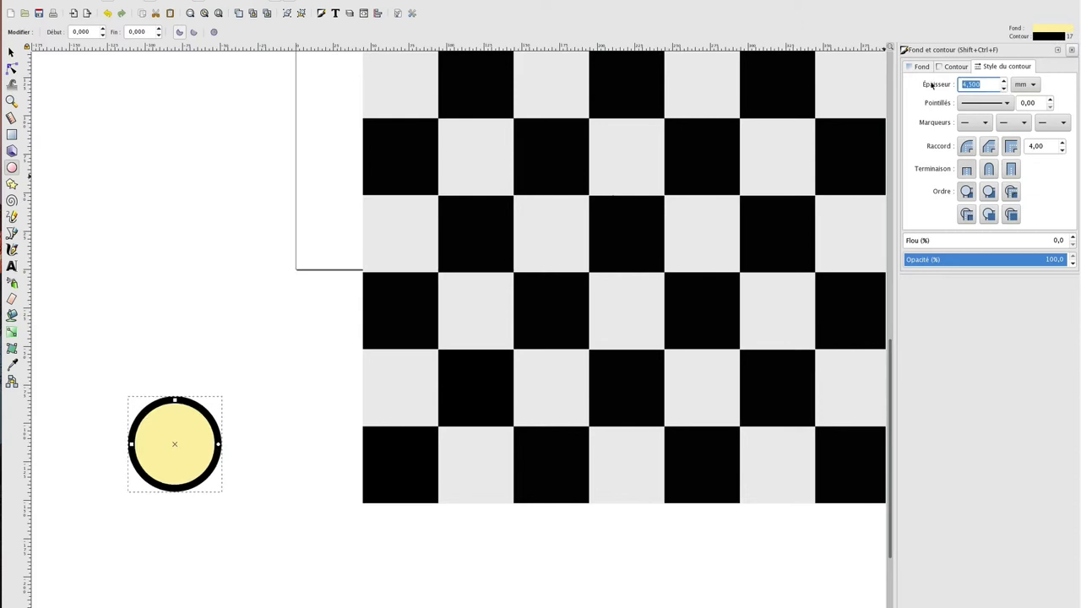
pyautogui.write('3,000')
pyautogui.press('Return')
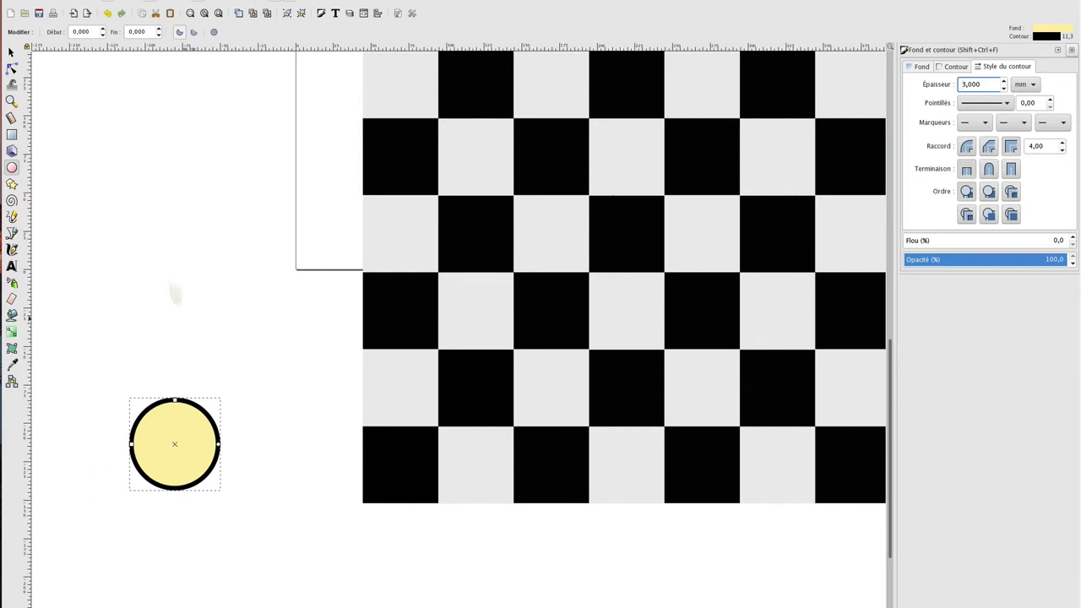
pyautogui.click(183, 451)
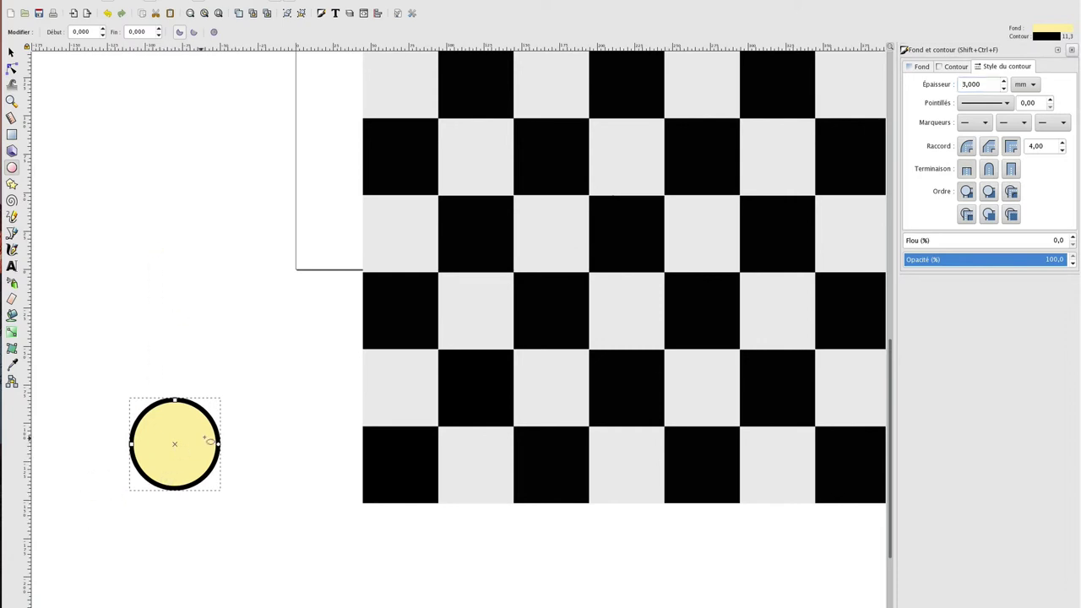
pyautogui.click(12, 52)
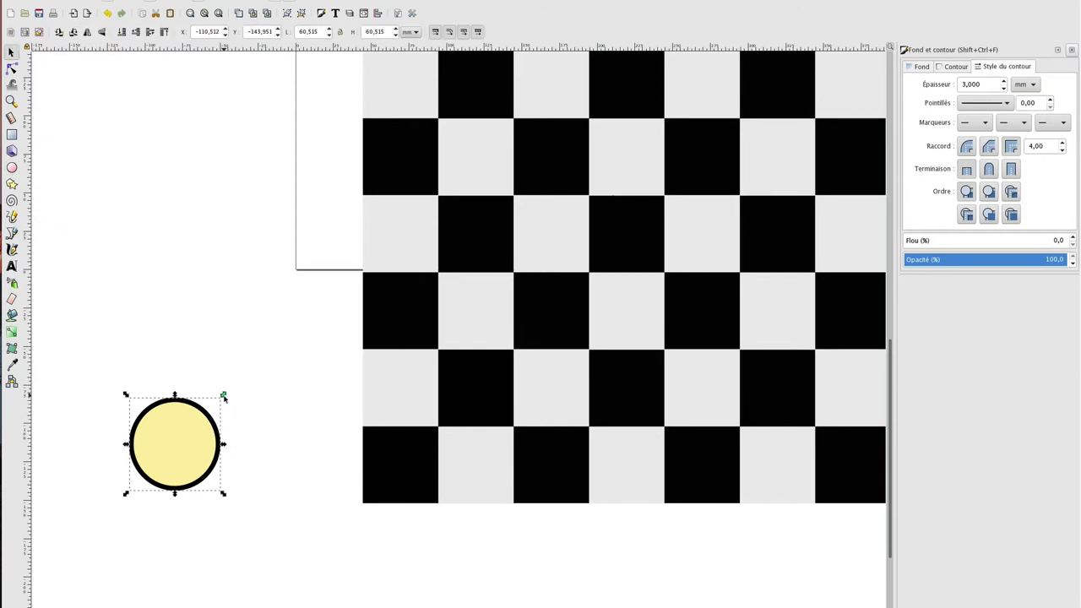
# Add two progressively smaller concentric copies inside the yellow circle and select all three.
pyautogui.hotkey('ctrl', 'd')
pyautogui.moveTo(223, 395); pyautogui.dragTo(206, 416)
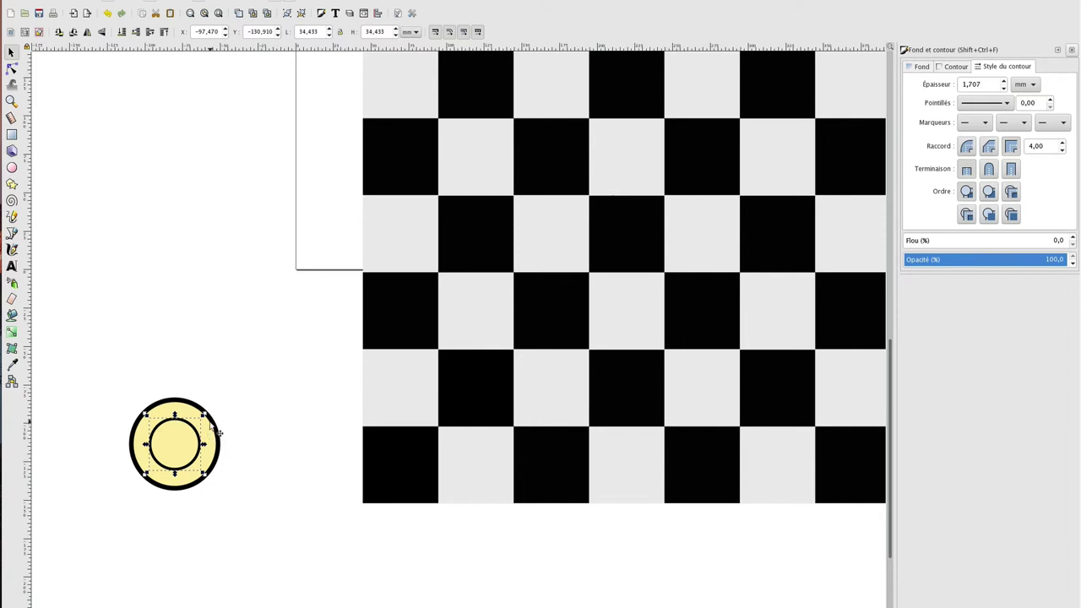
pyautogui.hotkey('ctrl', 'd')
pyautogui.moveTo(205, 417); pyautogui.dragTo(177, 439)
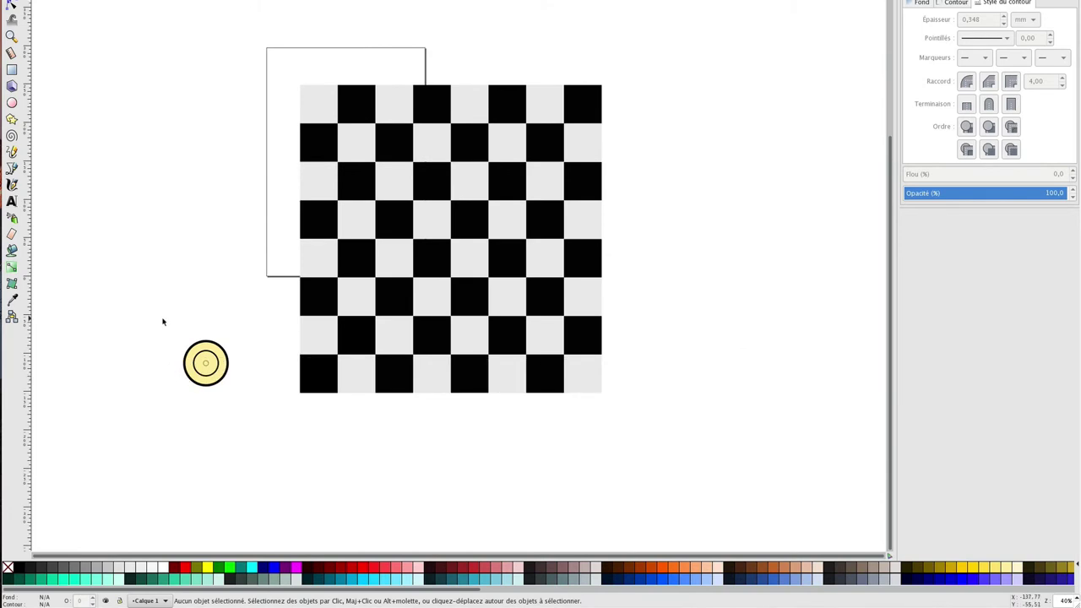
pyautogui.moveTo(165, 320); pyautogui.dragTo(252, 412)
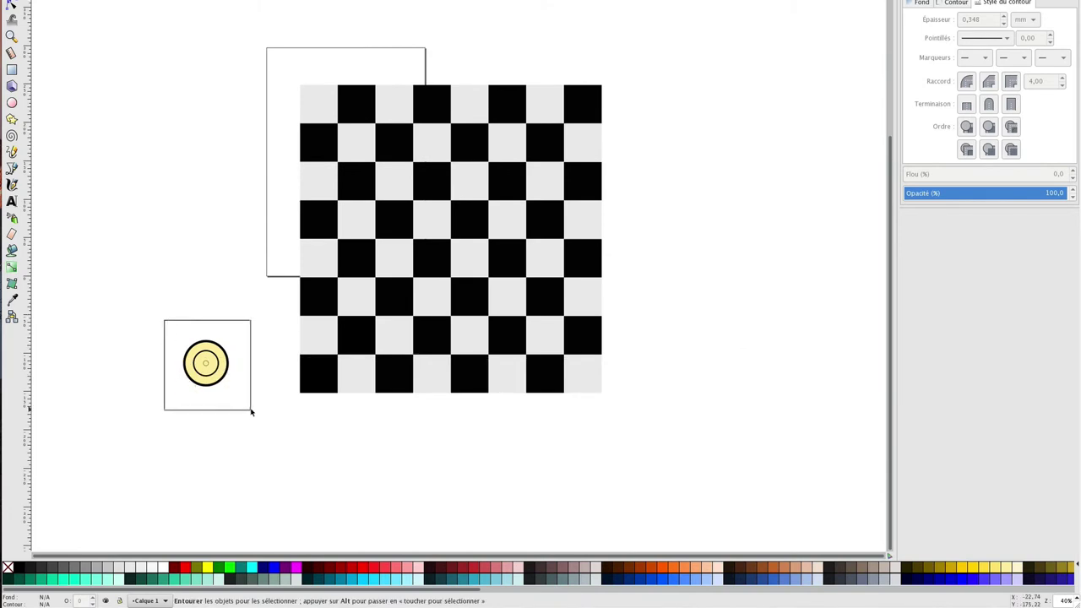
# Group the three circles into one piece and fit it on the bottom-left corner square.
pyautogui.rightClick(214, 364)
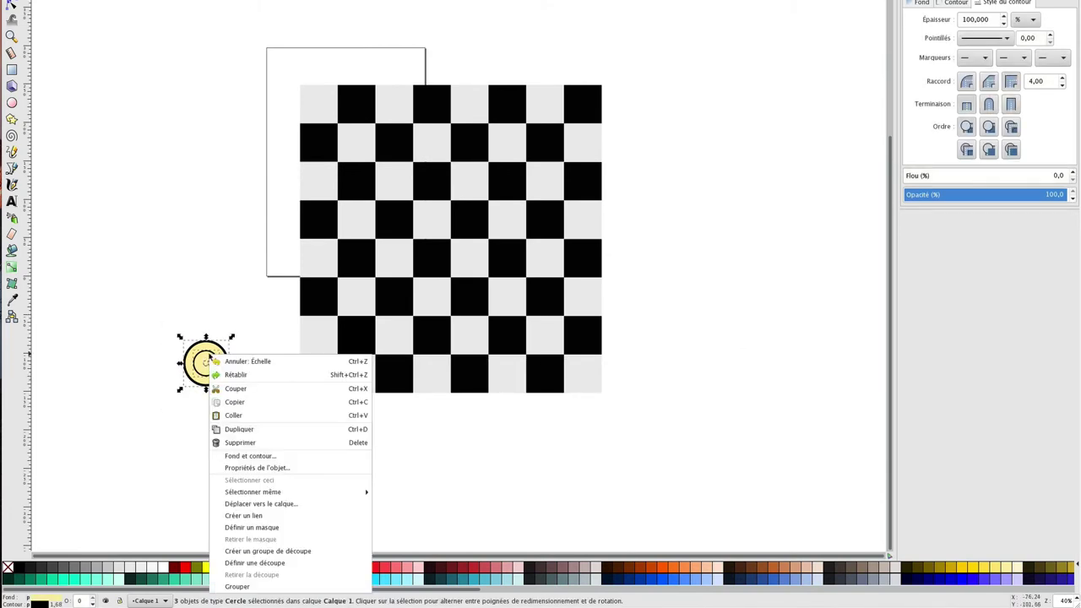
pyautogui.click(255, 589)
pyautogui.click(247, 389)
pyautogui.moveTo(206, 364)
pyautogui.mouseDown()
pyautogui.moveTo(312, 380)
pyautogui.moveTo(336, 358)
pyautogui.mouseUp()
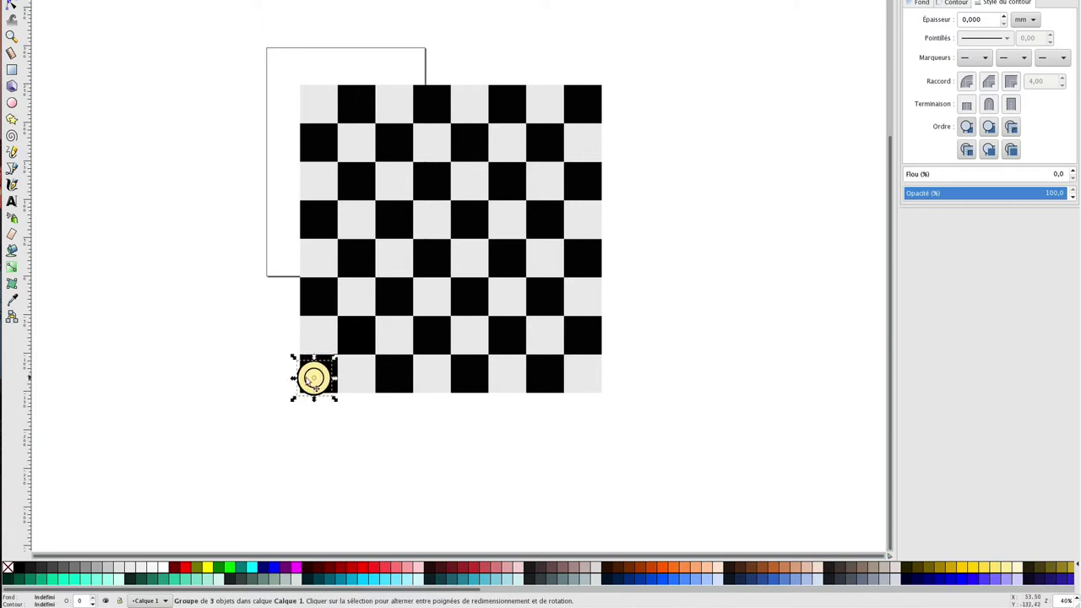
pyautogui.moveTo(310, 381); pyautogui.dragTo(318, 377)
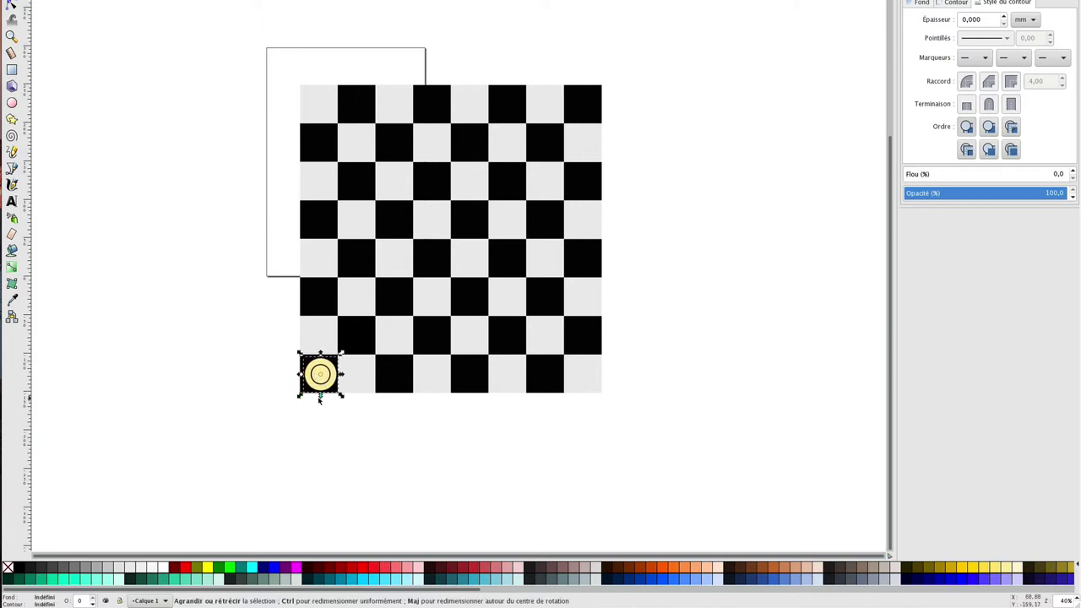
# Duplicate the piece onto the other dark squares of the bottom row.
pyautogui.hotkey('ctrl', 'd')
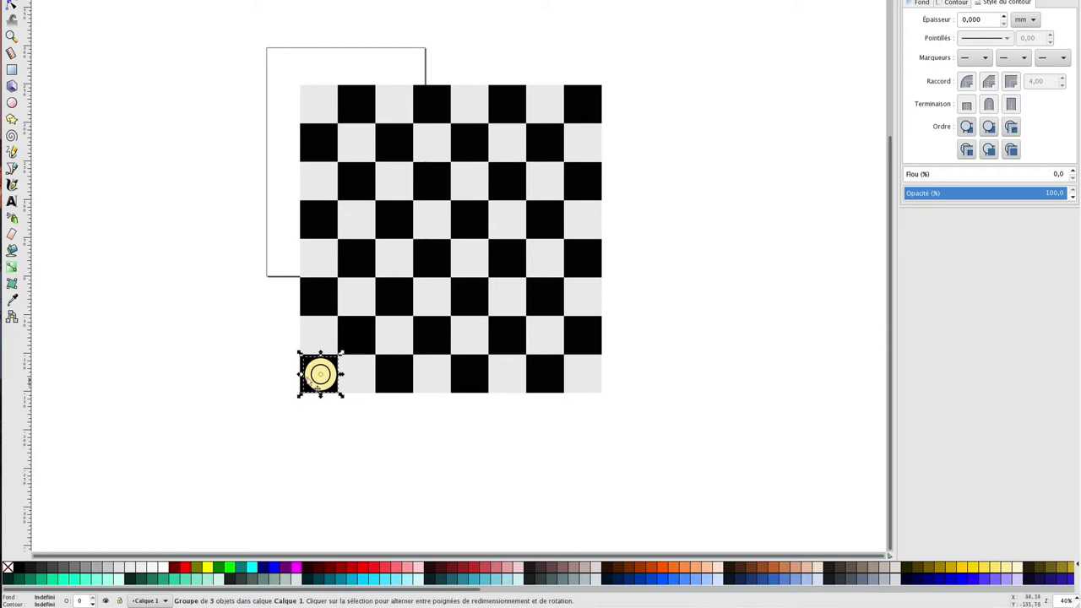
pyautogui.moveTo(320, 379); pyautogui.dragTo(399, 376)
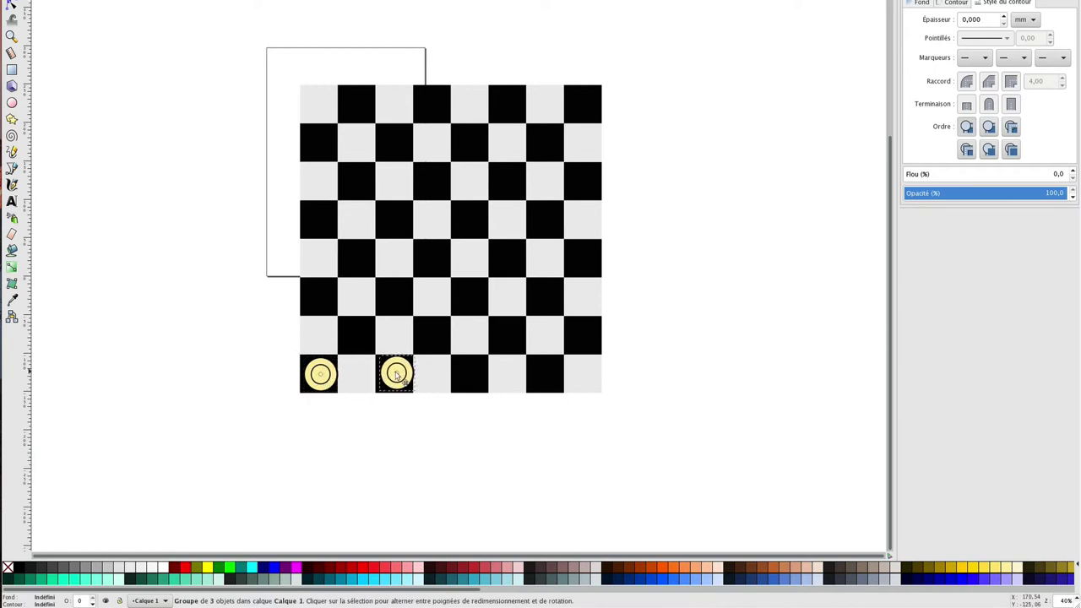
pyautogui.hotkey('ctrl', 'd')
pyautogui.moveTo(397, 375); pyautogui.dragTo(556, 380)
pyautogui.hotkey('ctrl', 'd')
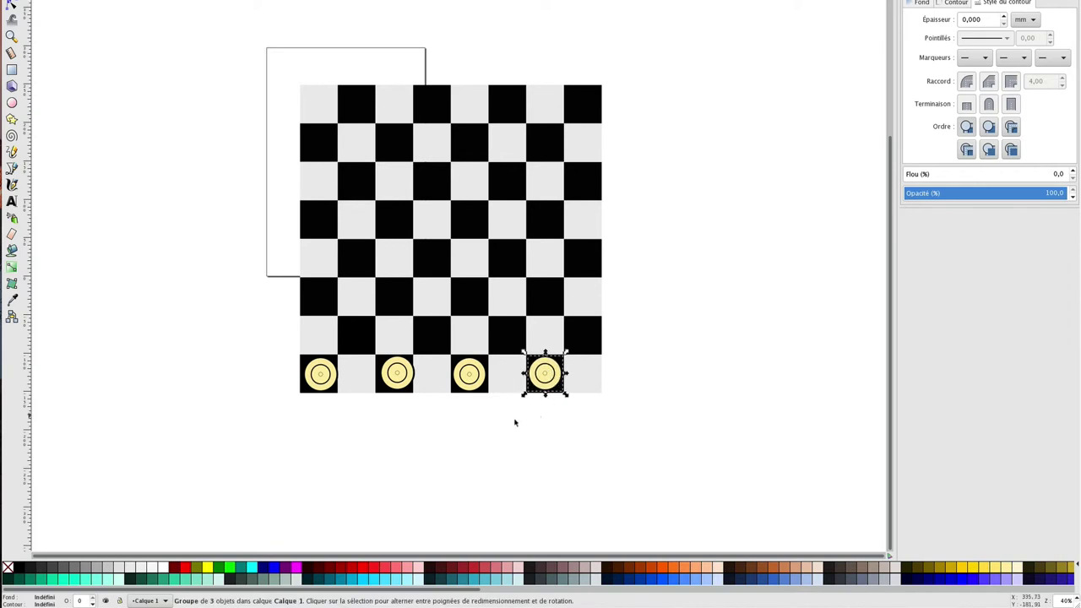
# Select all four yellow pieces in the bottom row.
pyautogui.click(483, 410)
pyautogui.click(320, 375)
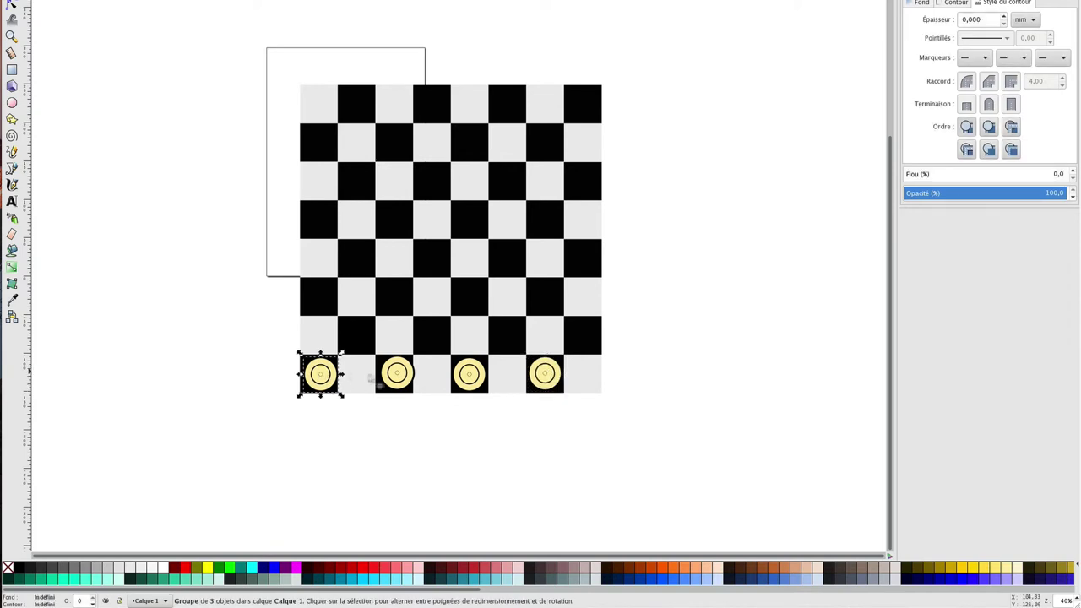
pyautogui.keyDown('shift'); pyautogui.click(397, 376); pyautogui.keyUp('shift')
pyautogui.keyDown('shift'); pyautogui.click(470, 375); pyautogui.keyUp('shift')
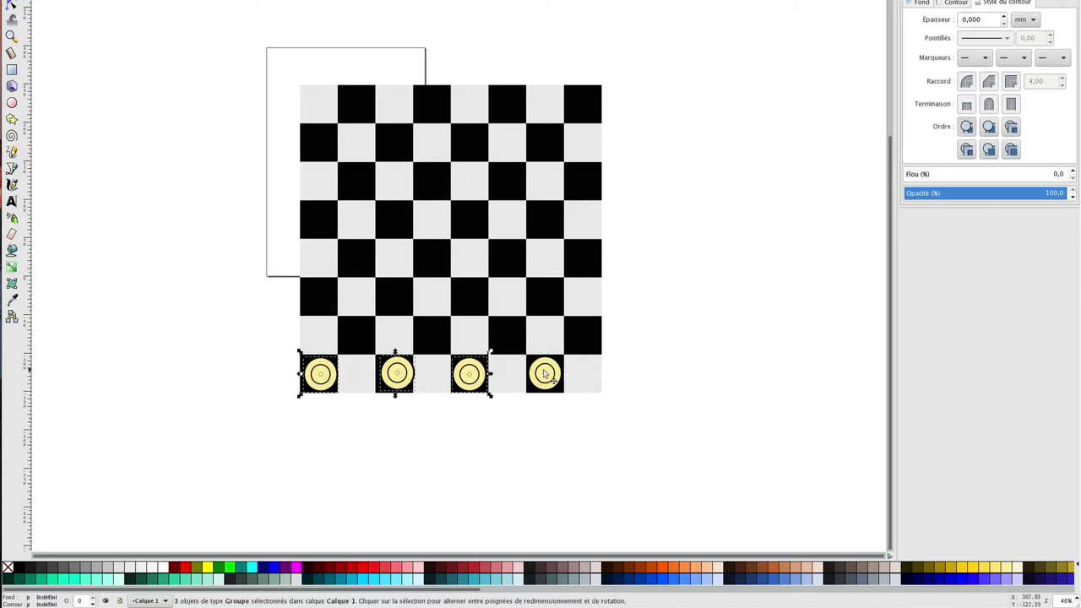
pyautogui.keyDown('shift'); pyautogui.click(546, 376); pyautogui.keyUp('shift')
pyautogui.rightClick(546, 377)
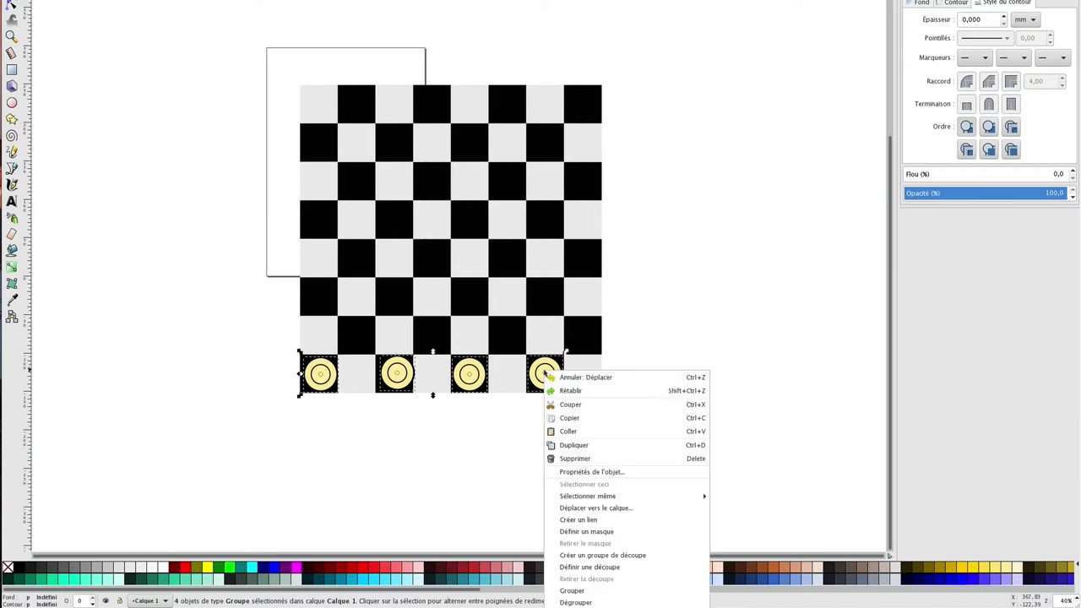
# Group the four pieces as a row and copy it onto the dark squares of three rows.
pyautogui.click(565, 591)
pyautogui.moveTo(482, 380); pyautogui.dragTo(507, 337)
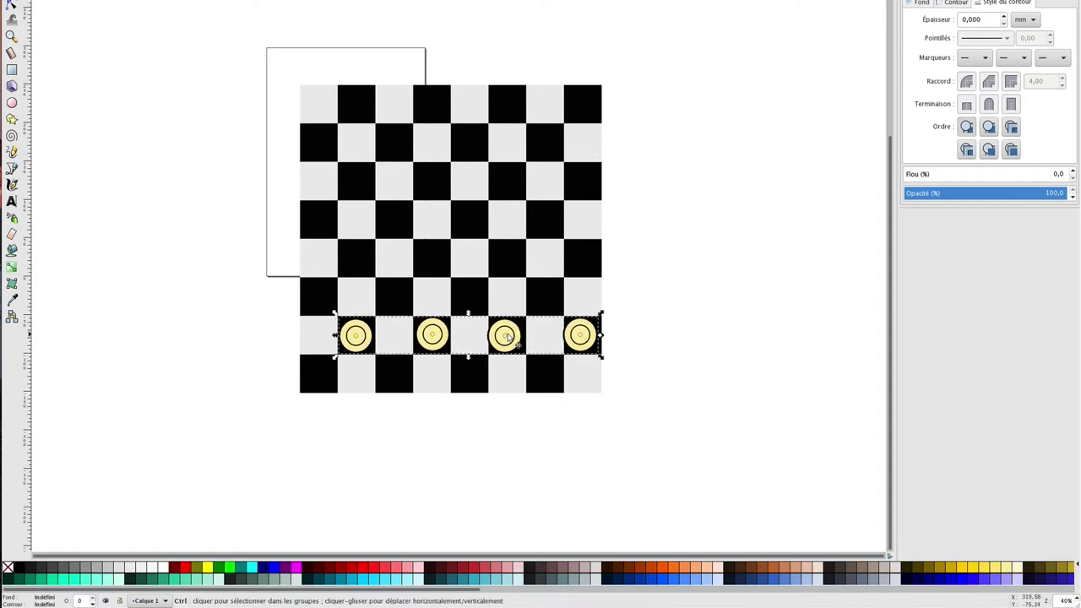
pyautogui.hotkey('ctrl', 'd')
pyautogui.moveTo(361, 336); pyautogui.dragTo(324, 377)
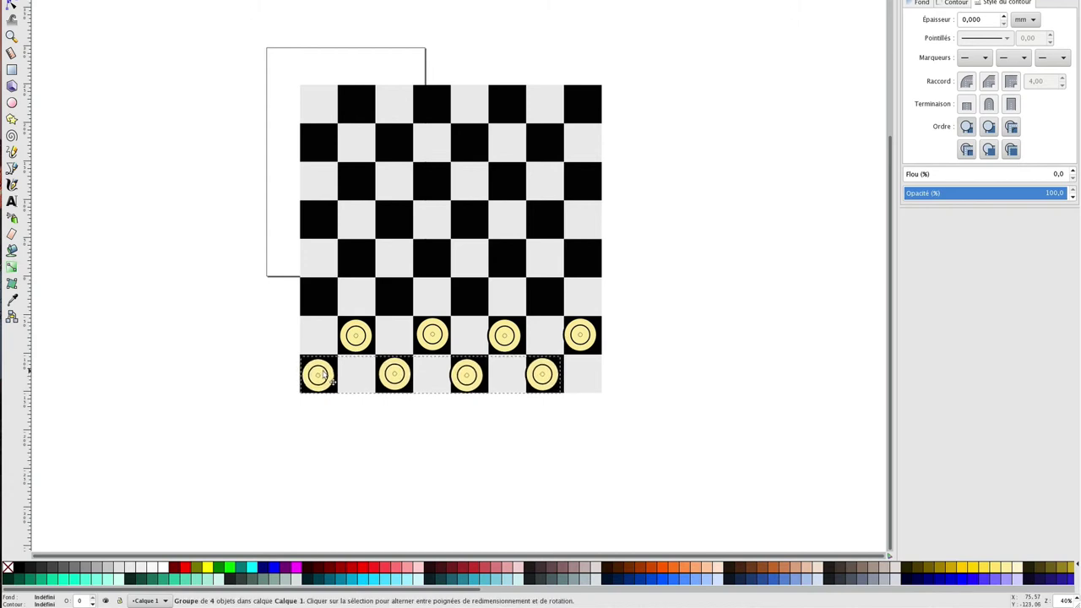
pyautogui.click(356, 337)
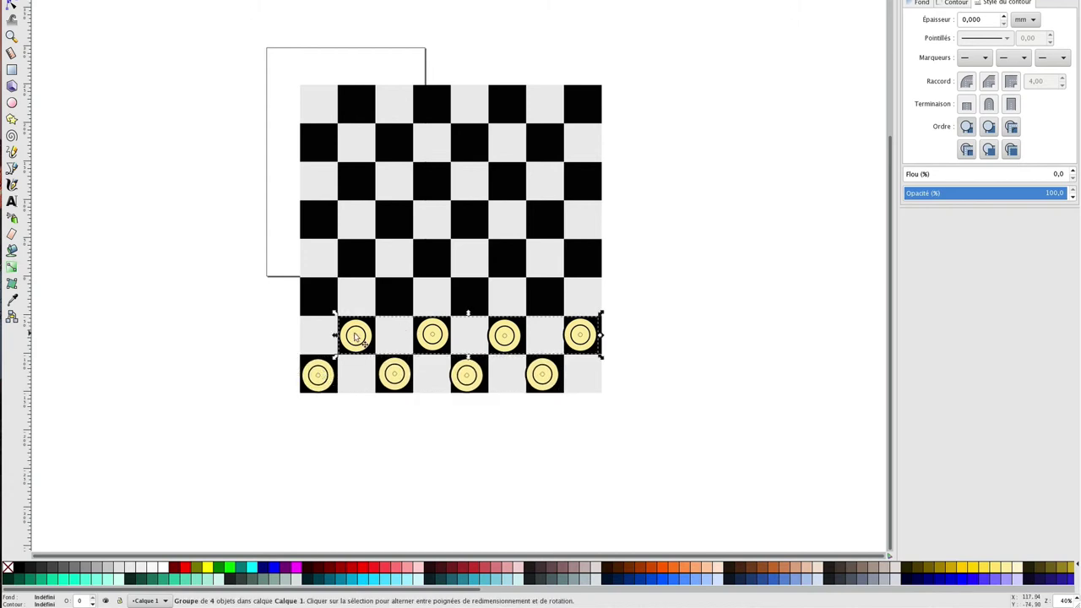
pyautogui.hotkey('ctrl', 'd')
pyautogui.moveTo(357, 337); pyautogui.dragTo(319, 296)
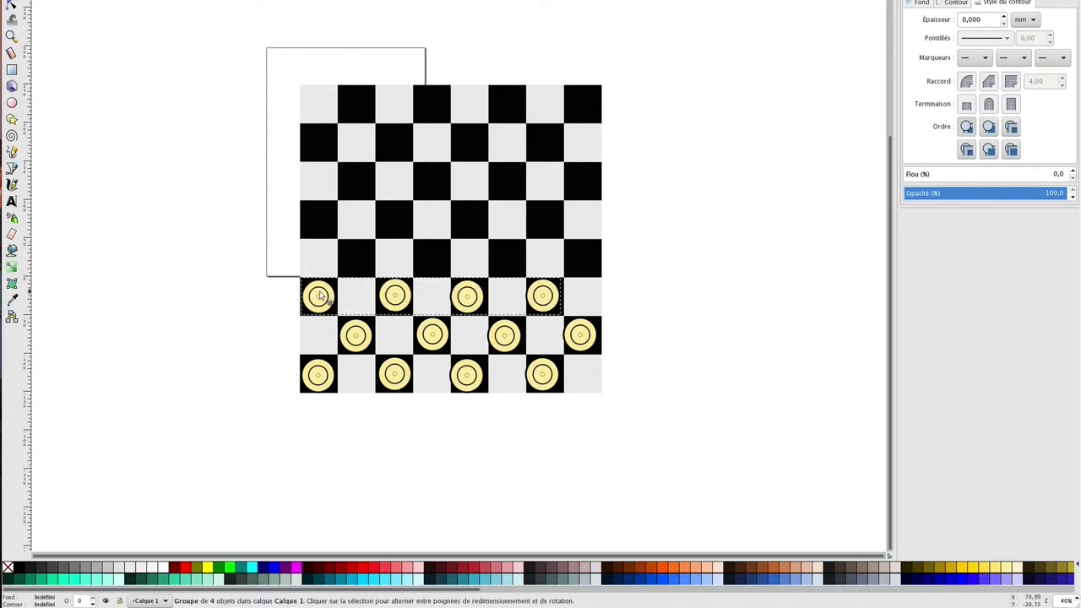
pyautogui.click(704, 262)
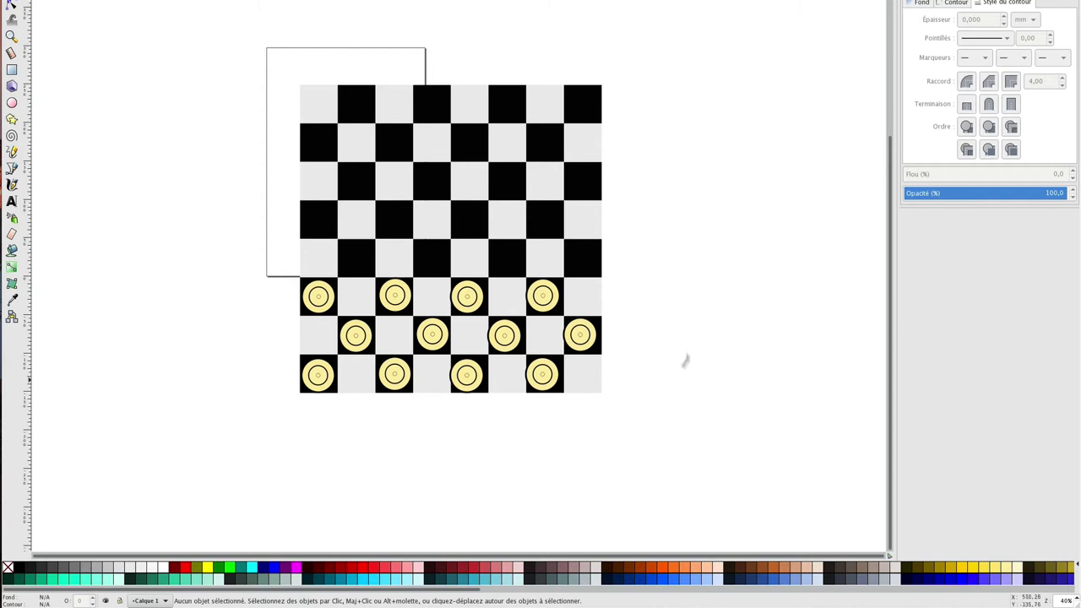
# Move a copy of the three yellow piece rows to the top rows and flip it horizontally.
pyautogui.click(321, 298)
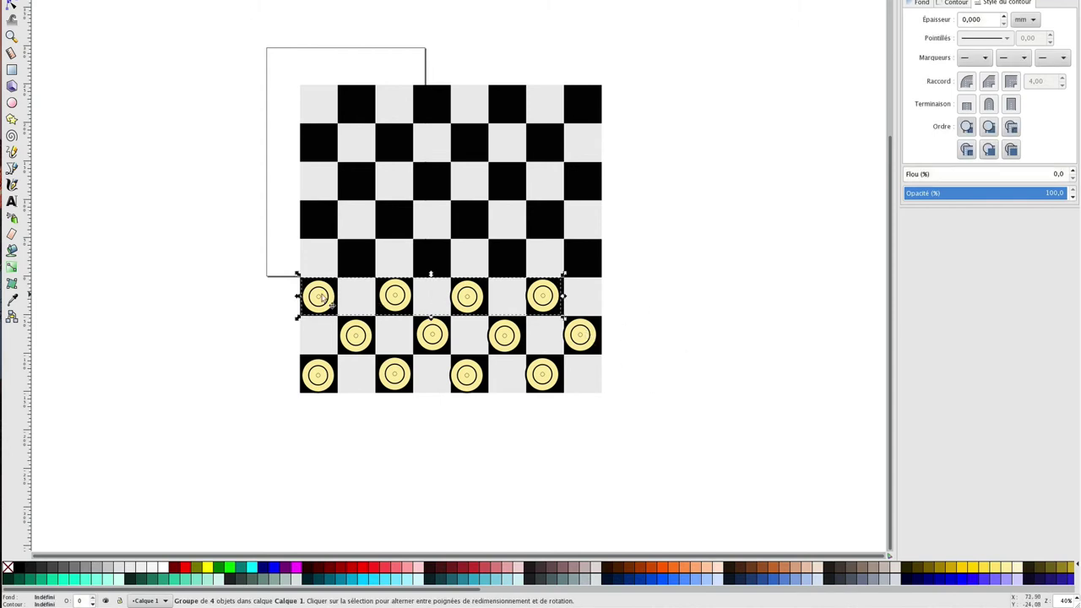
pyautogui.keyDown('shift'); pyautogui.click(362, 335); pyautogui.keyUp('shift')
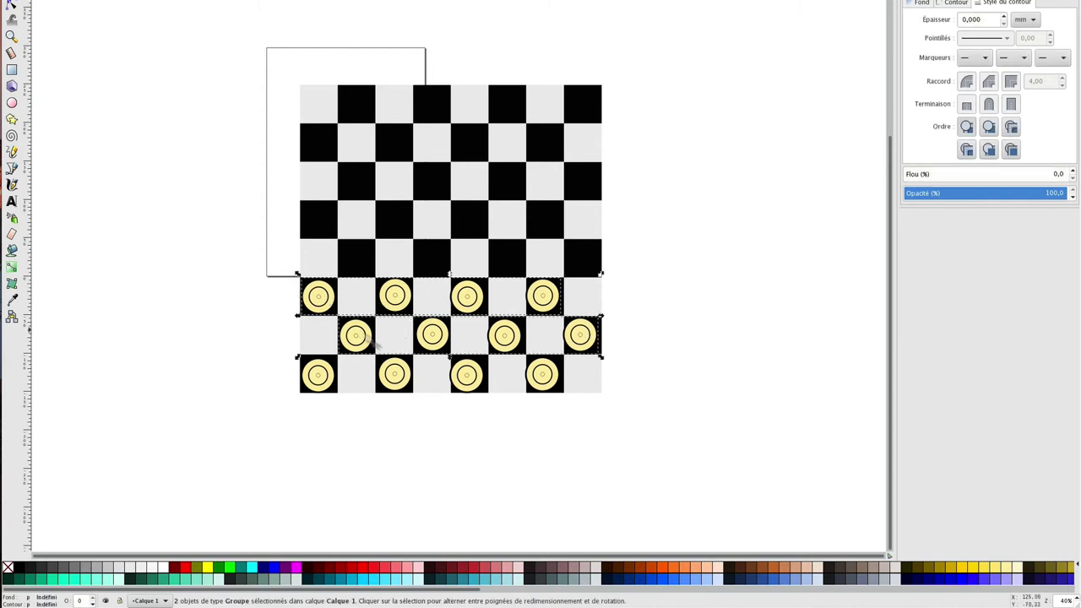
pyautogui.keyDown('shift'); pyautogui.click(405, 377); pyautogui.keyUp('shift')
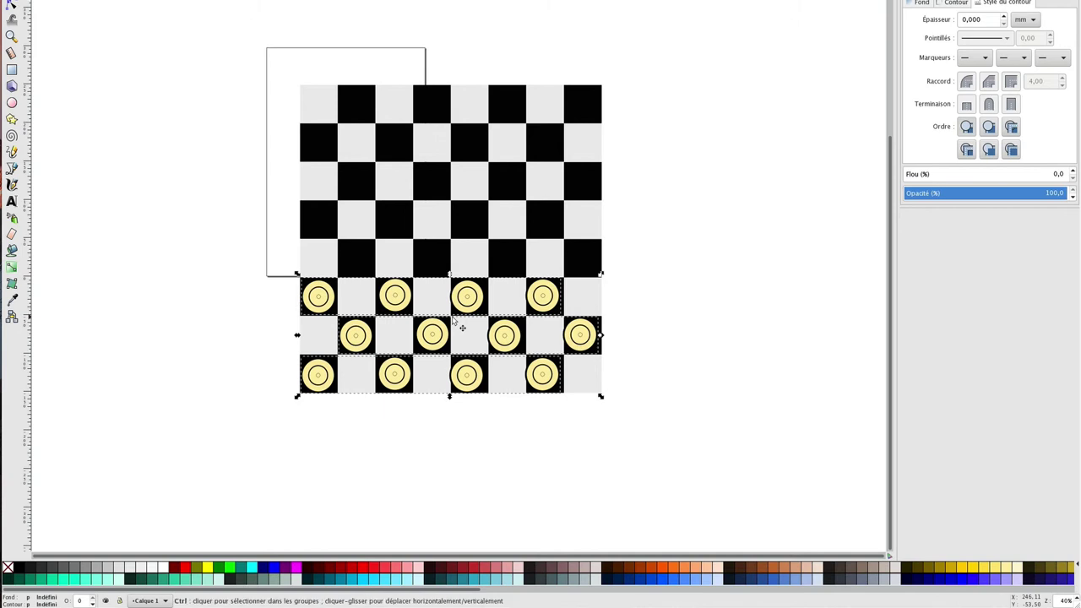
pyautogui.moveTo(320, 296); pyautogui.dragTo(321, 104)
pyautogui.moveTo(321, 150); pyautogui.dragTo(322, 147)
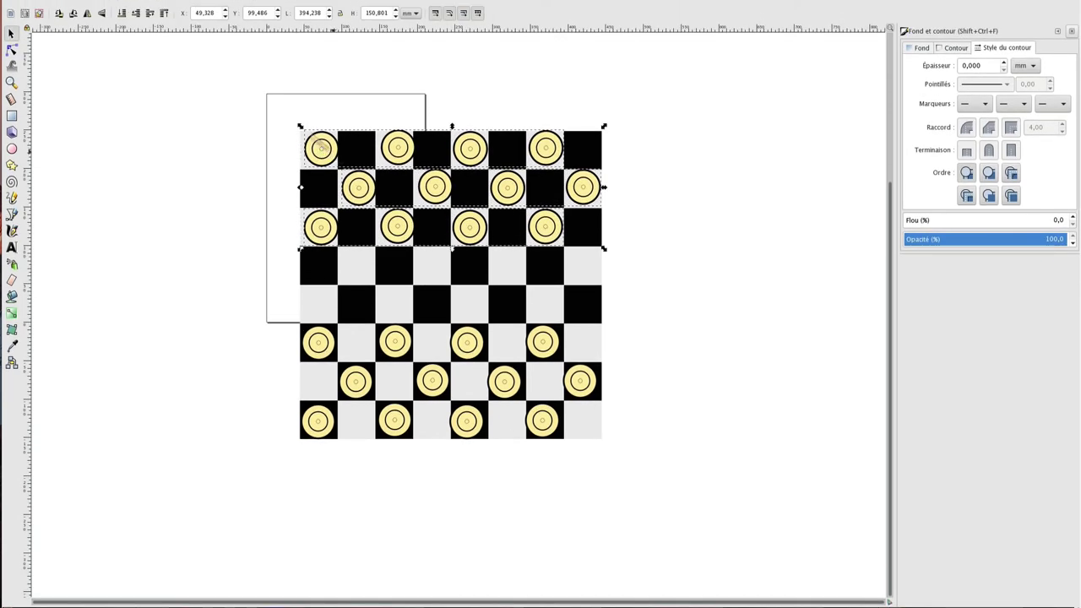
pyautogui.click(87, 13)
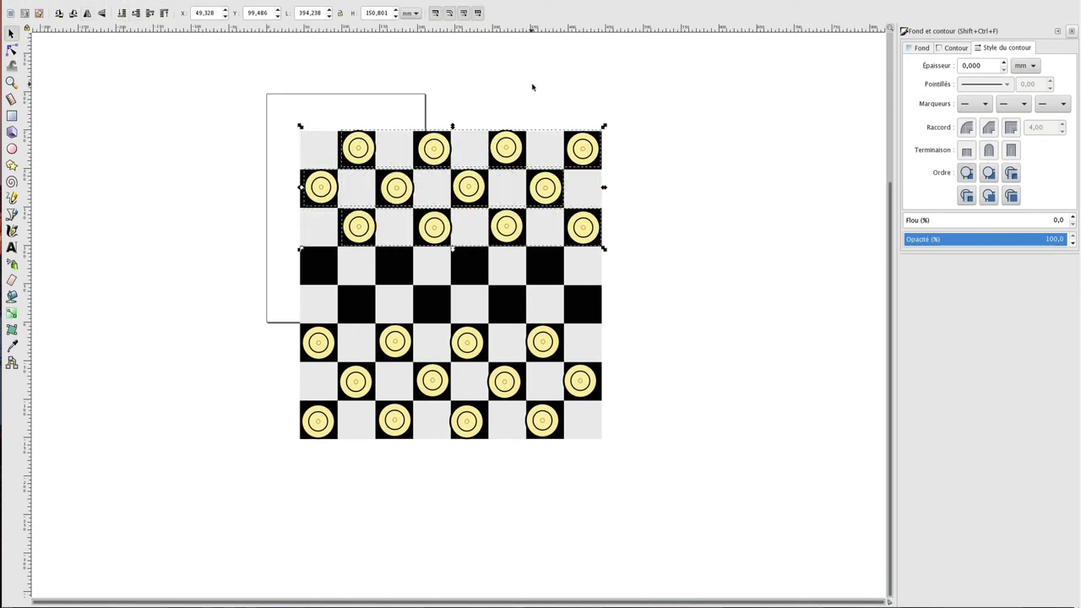
# Select the first piece of the top row for recolouring.
pyautogui.click(666, 119)
pyautogui.scroll(1, 580, 169)
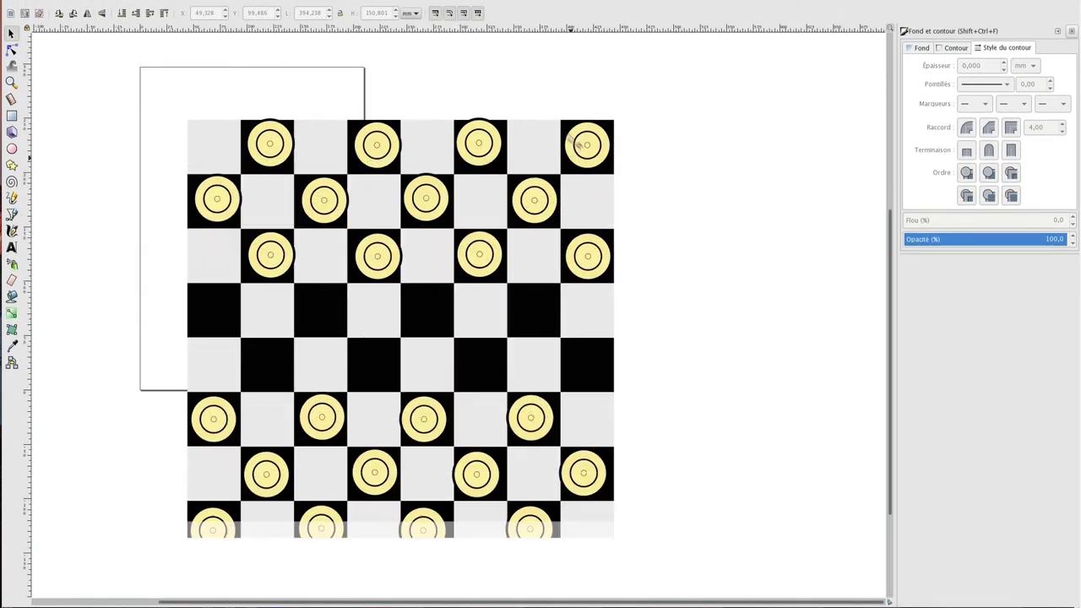
pyautogui.click(493, 144)
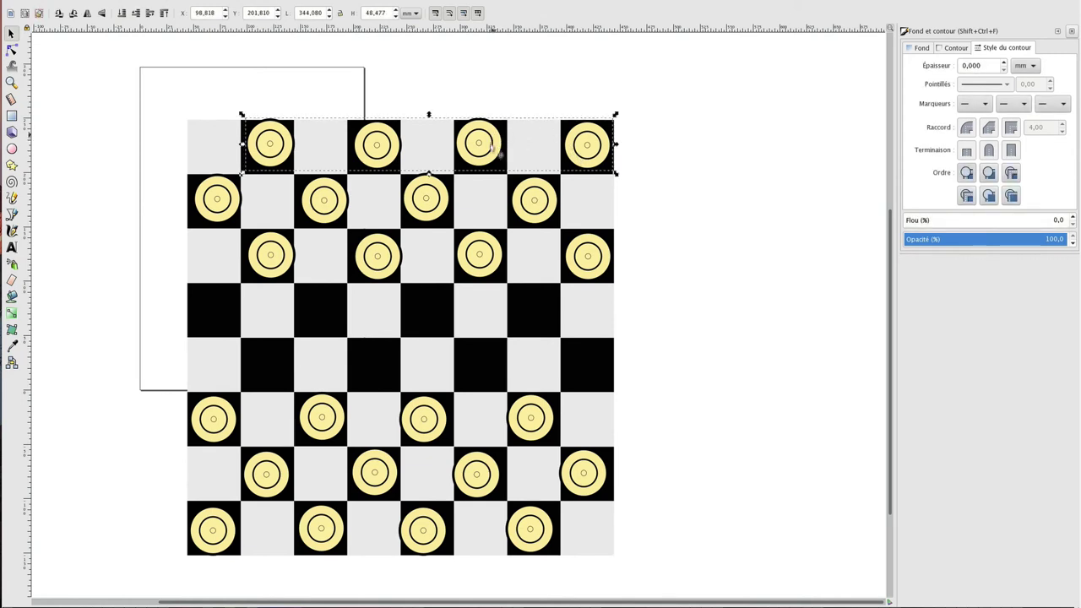
pyautogui.press('Escape')
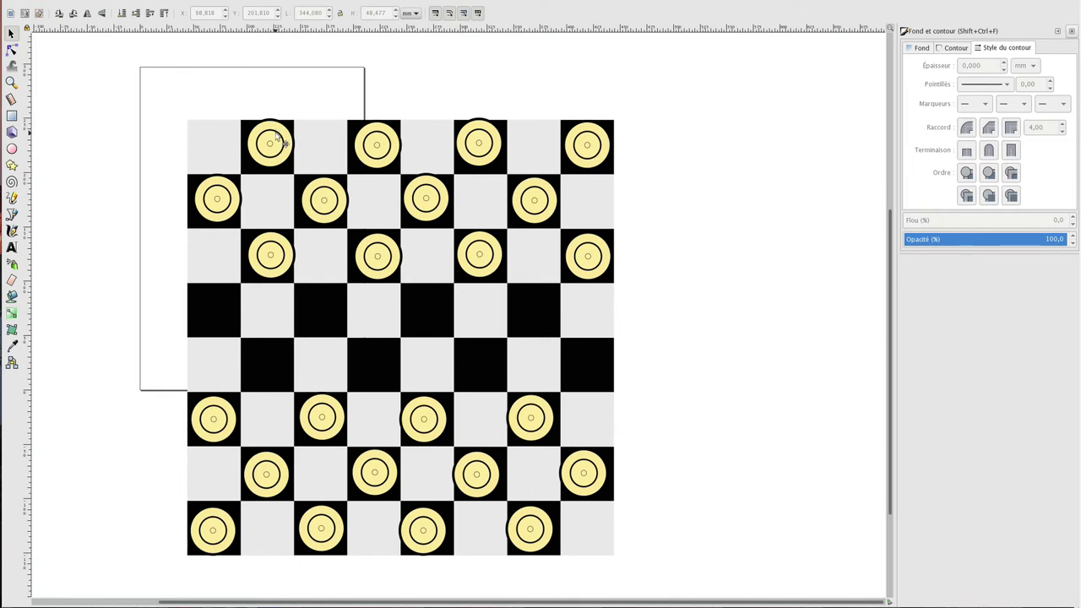
pyautogui.click(280, 140)
pyautogui.click(12, 295)
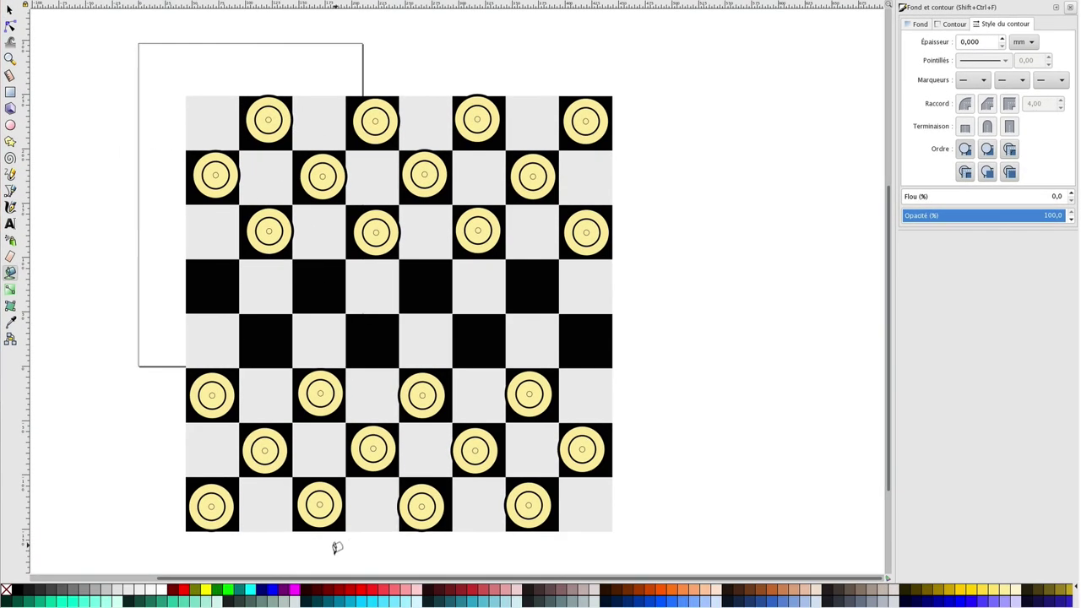
# Paint the first top-row piece brown and copy that colour to the rest of the top row.
pyautogui.click(640, 594)
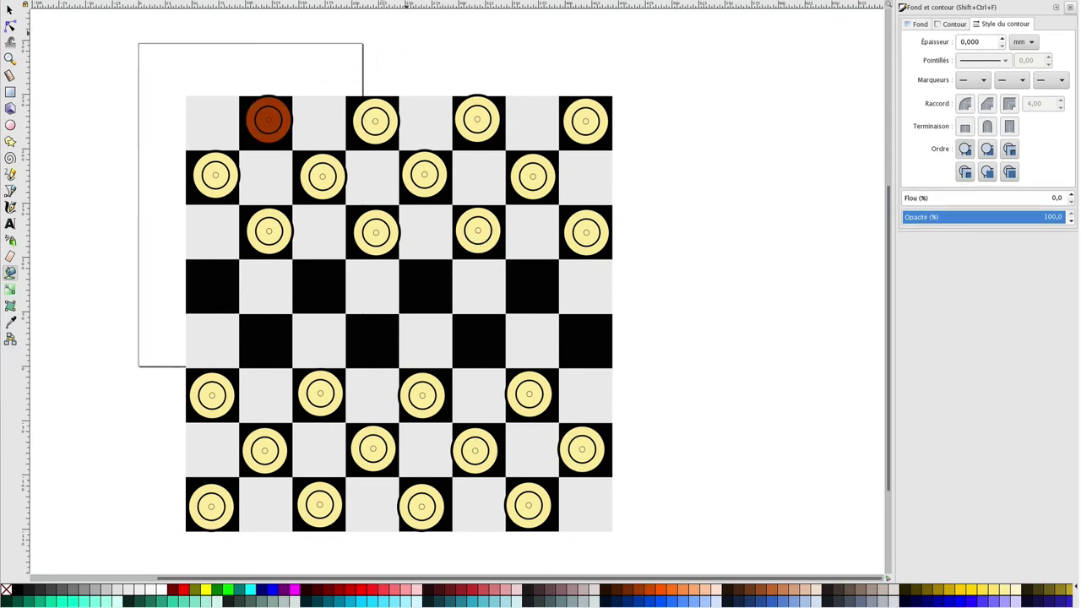
pyautogui.click(10, 10)
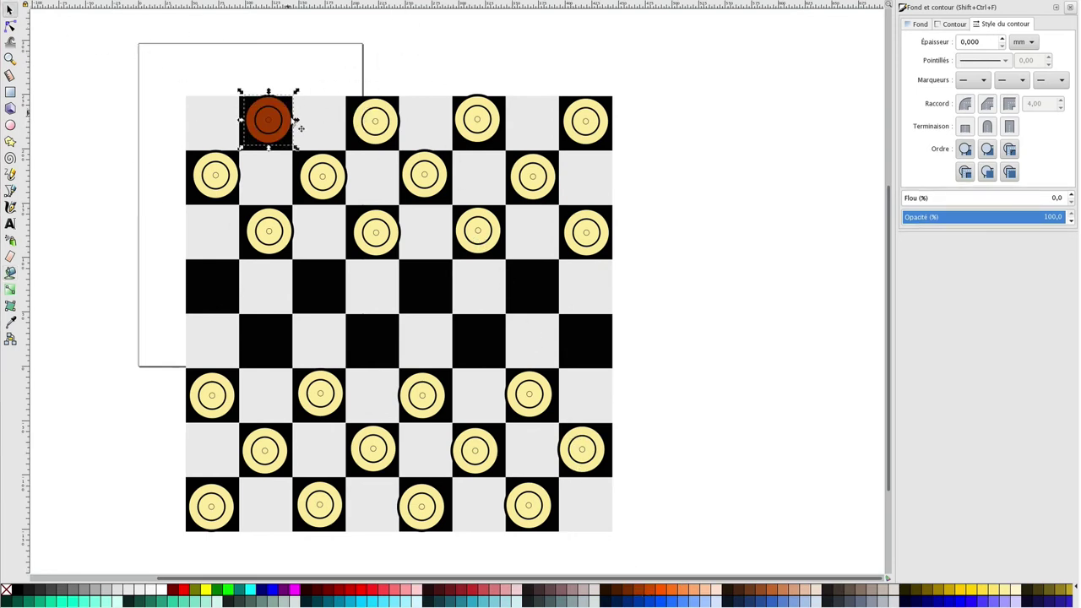
pyautogui.click(369, 125)
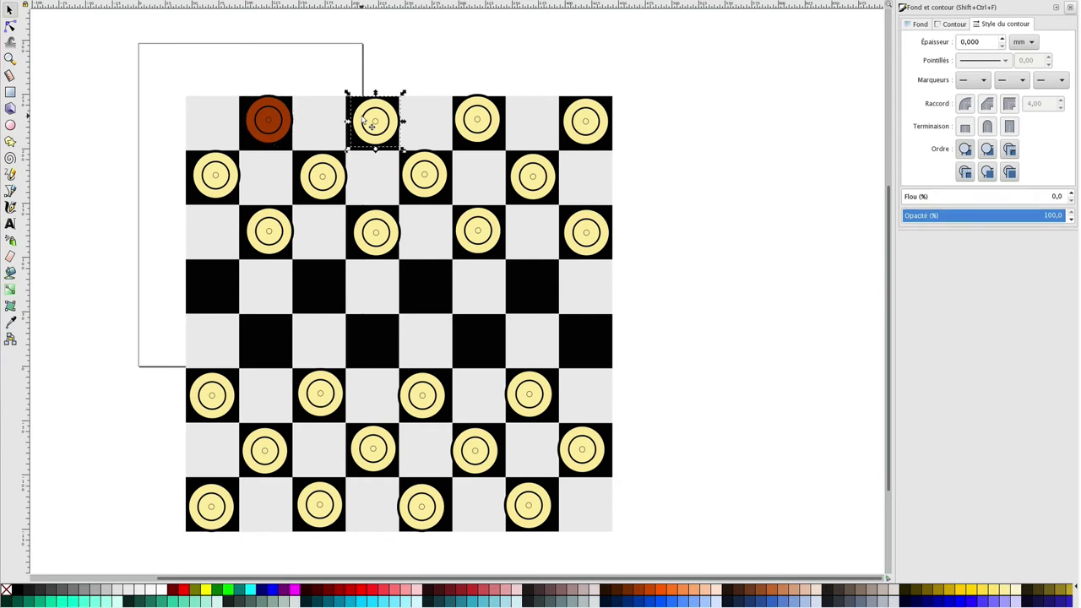
pyautogui.keyDown('shift'); pyautogui.click(470, 123); pyautogui.keyUp('shift')
pyautogui.keyDown('shift'); pyautogui.click(579, 116); pyautogui.keyUp('shift')
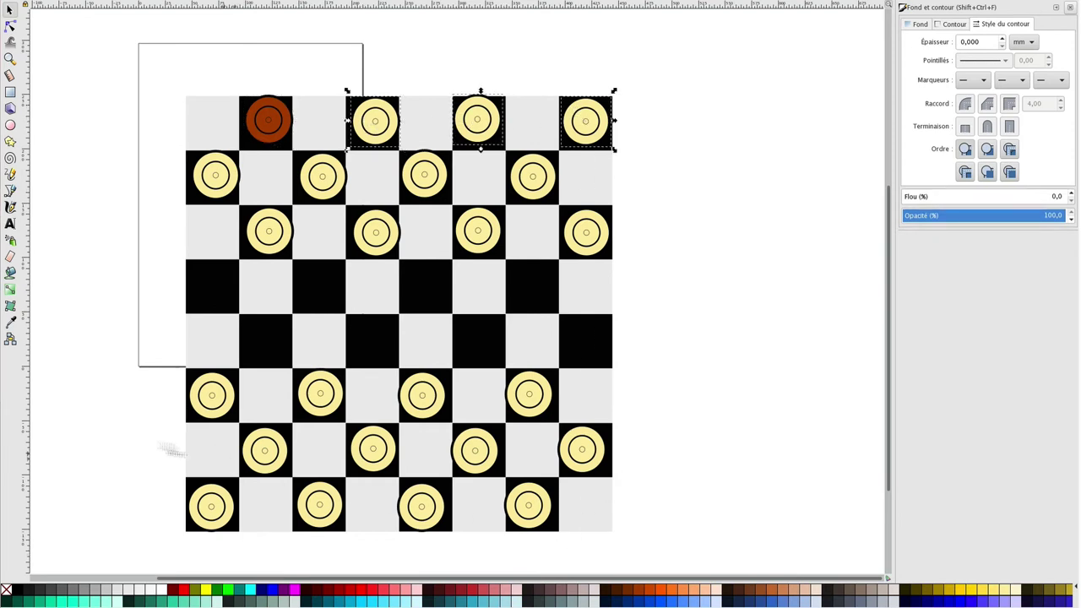
pyautogui.click(10, 322)
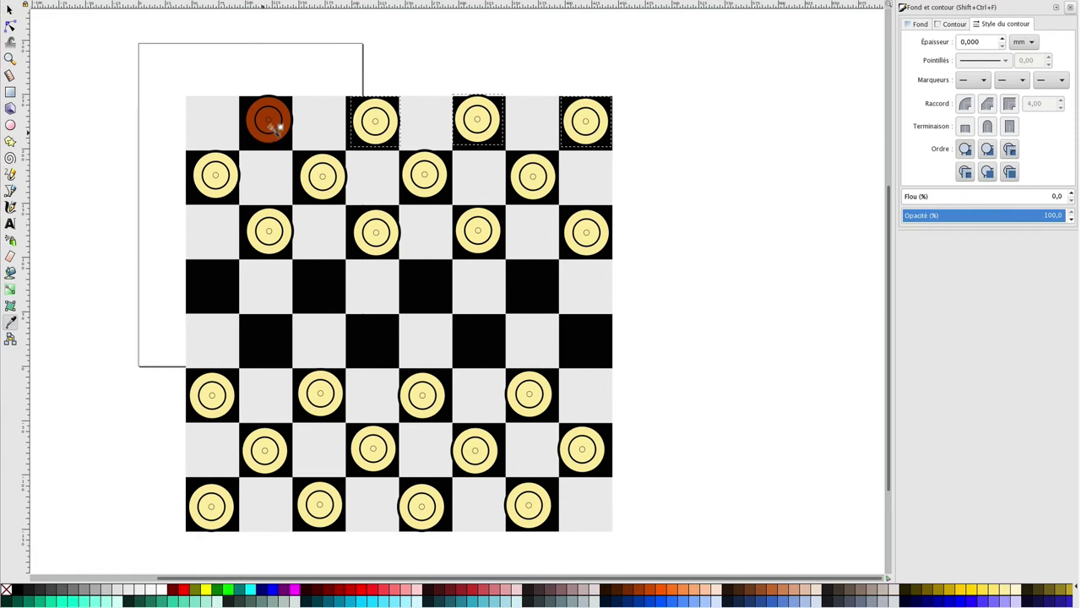
pyautogui.click(281, 105)
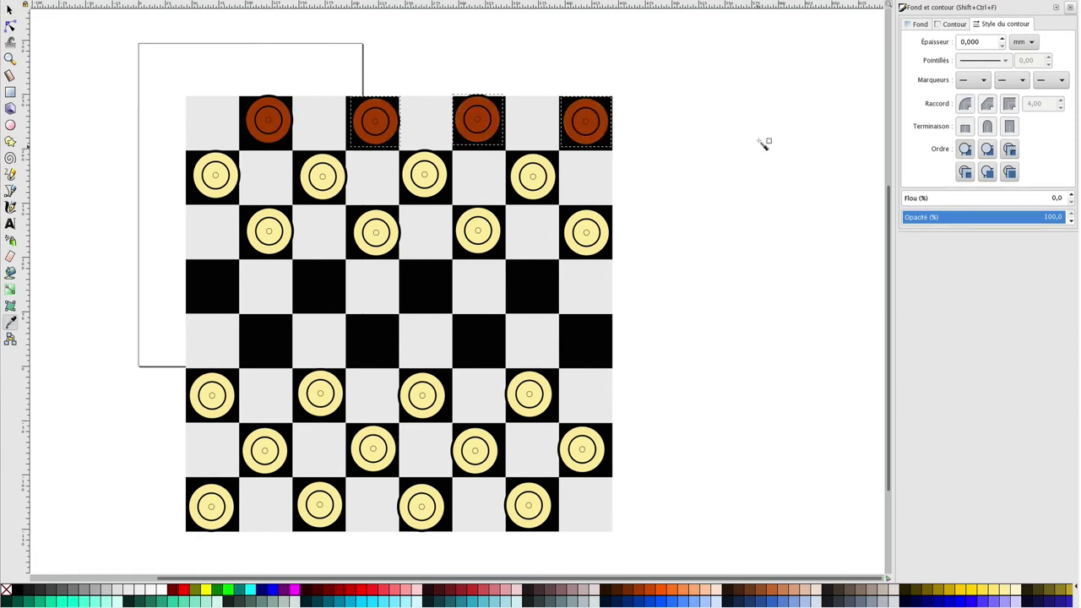
# Recolour the four second-row pieces brown with the Dropper.
pyautogui.press('s')
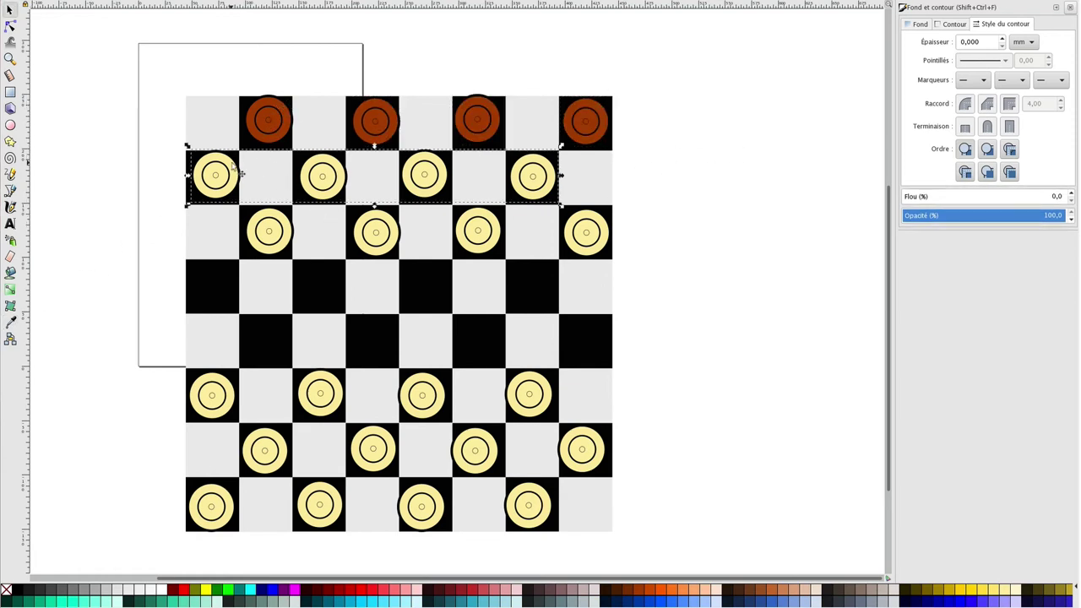
pyautogui.press('Escape')
pyautogui.click(329, 166)
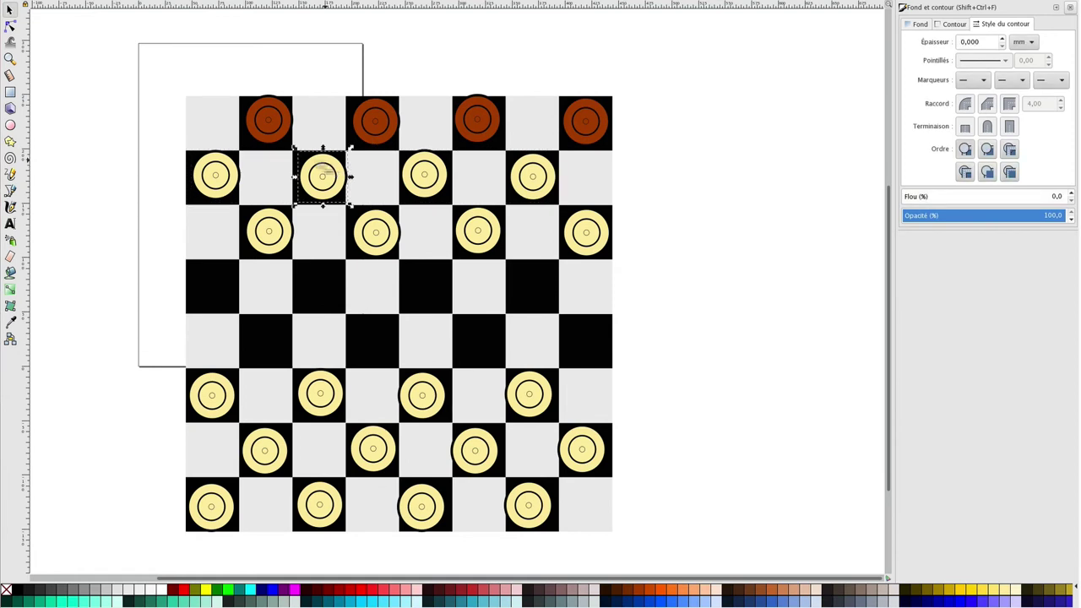
pyautogui.keyDown('shift'); pyautogui.click(231, 169); pyautogui.keyUp('shift')
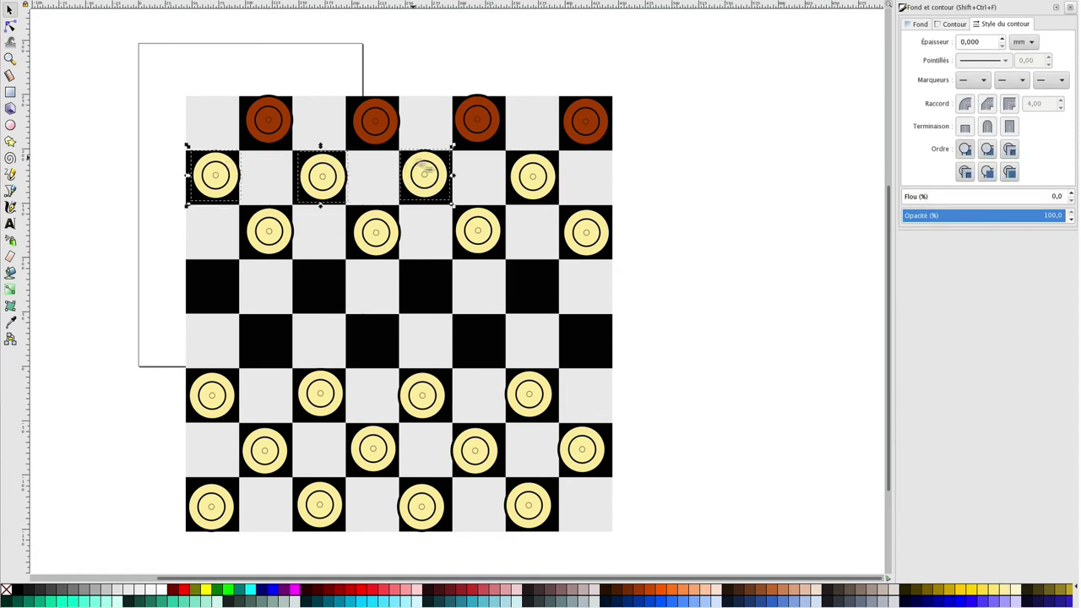
pyautogui.keyDown('shift'); pyautogui.click(422, 169); pyautogui.keyUp('shift')
pyautogui.keyDown('shift'); pyautogui.click(530, 167); pyautogui.keyUp('shift')
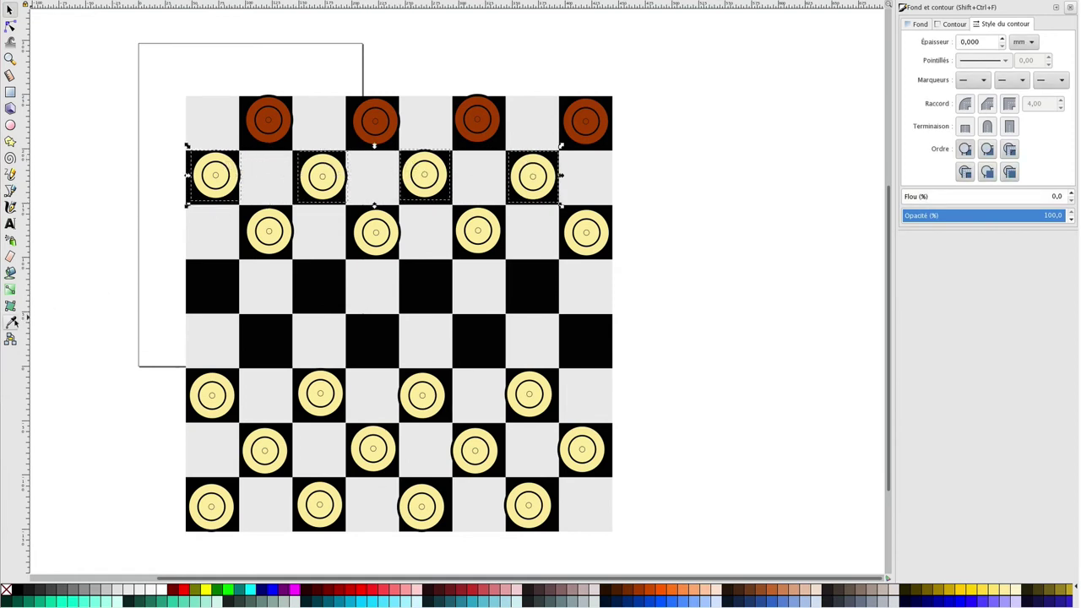
pyautogui.click(11, 321)
pyautogui.click(267, 108)
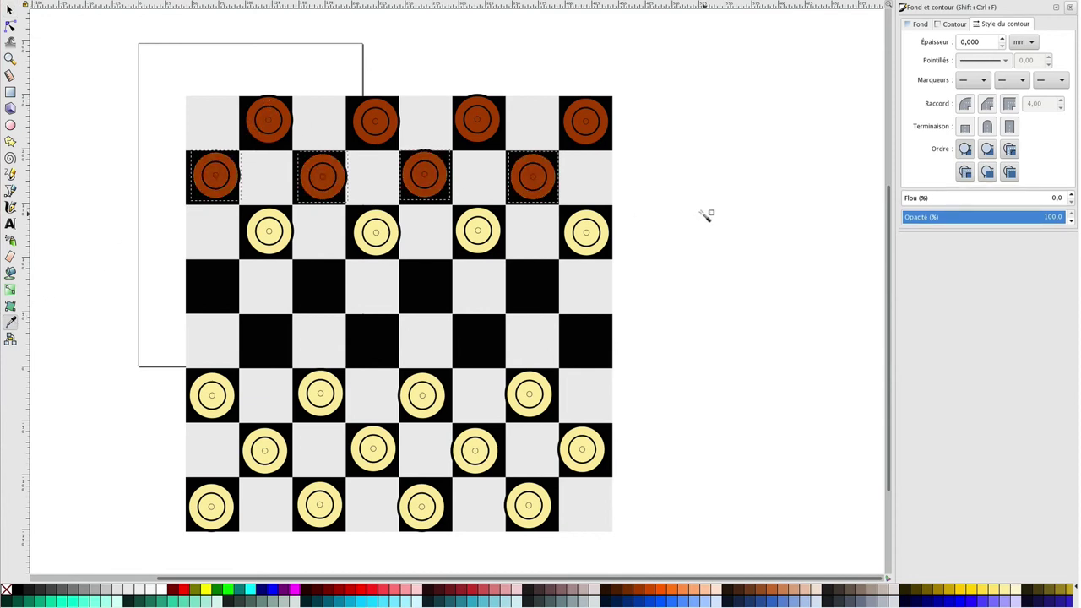
# Apply the Dropper colour to the four third-row pieces, which turns them black.
pyautogui.press('s')
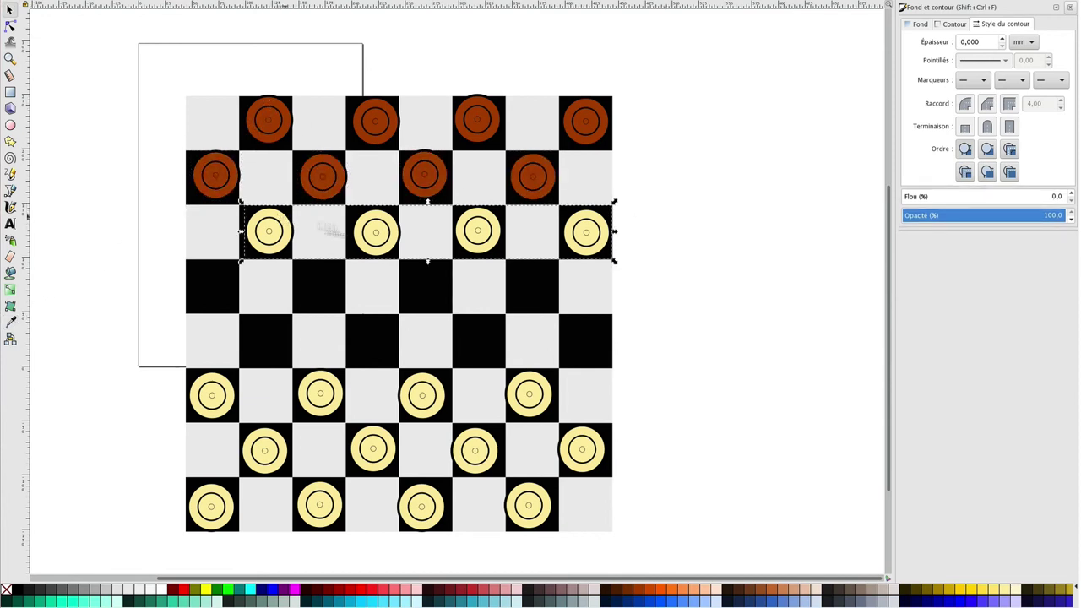
pyautogui.press('Escape')
pyautogui.click(275, 217)
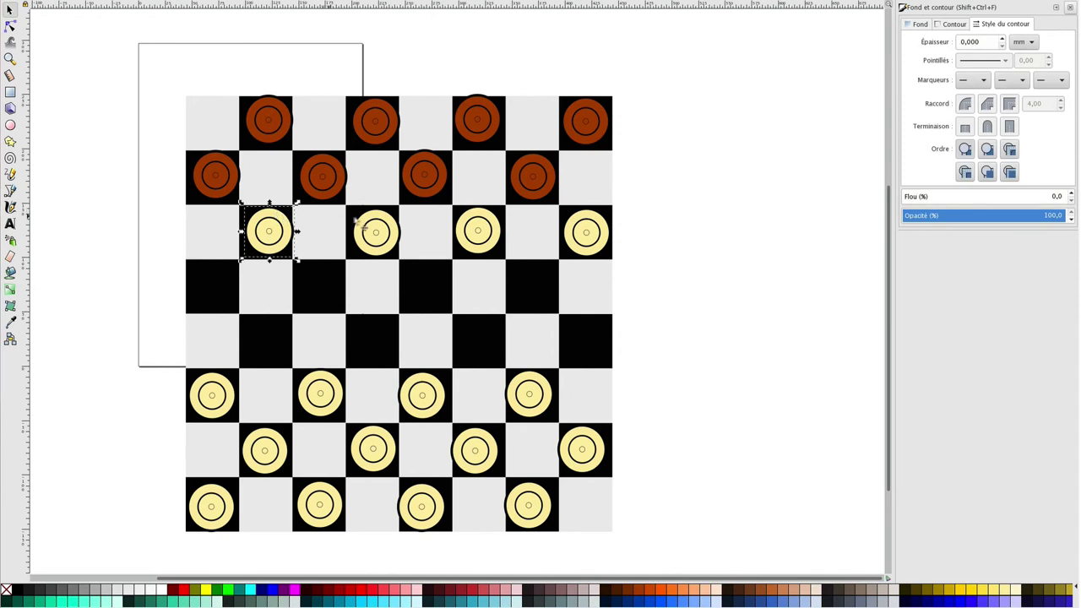
pyautogui.keyDown('shift'); pyautogui.click(375, 222); pyautogui.keyUp('shift')
pyautogui.keyDown('shift'); pyautogui.click(482, 218); pyautogui.keyUp('shift')
pyautogui.keyDown('shift'); pyautogui.click(591, 222); pyautogui.keyUp('shift')
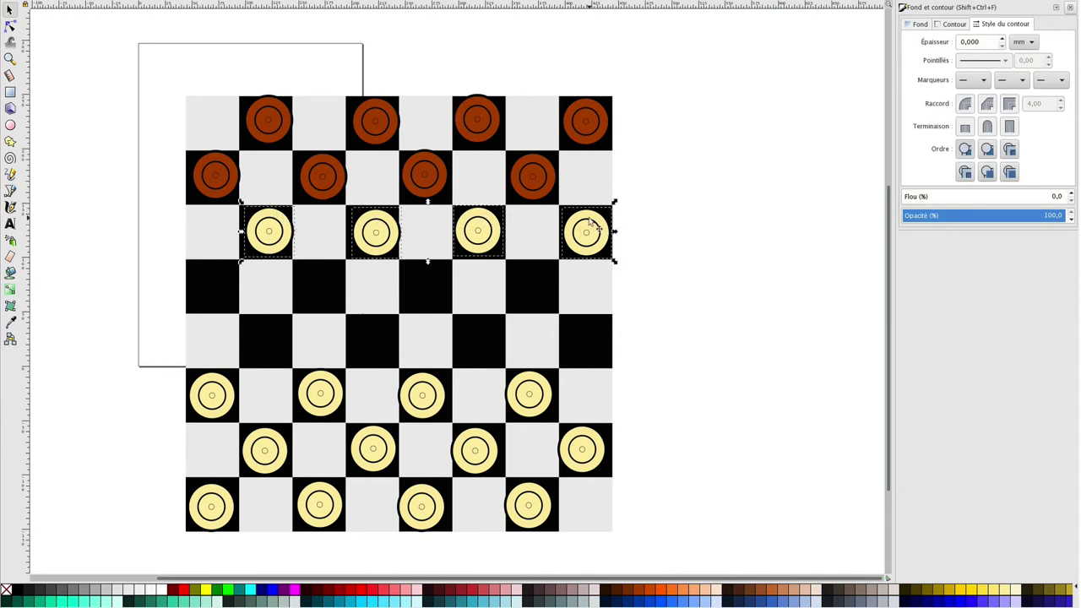
pyautogui.click(10, 321)
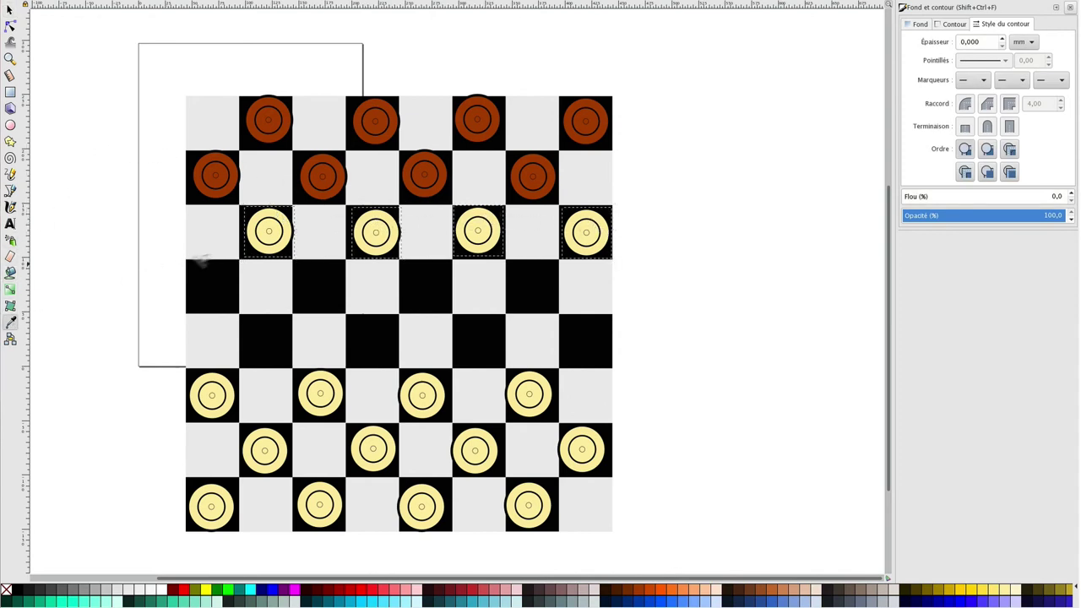
pyautogui.click(314, 175)
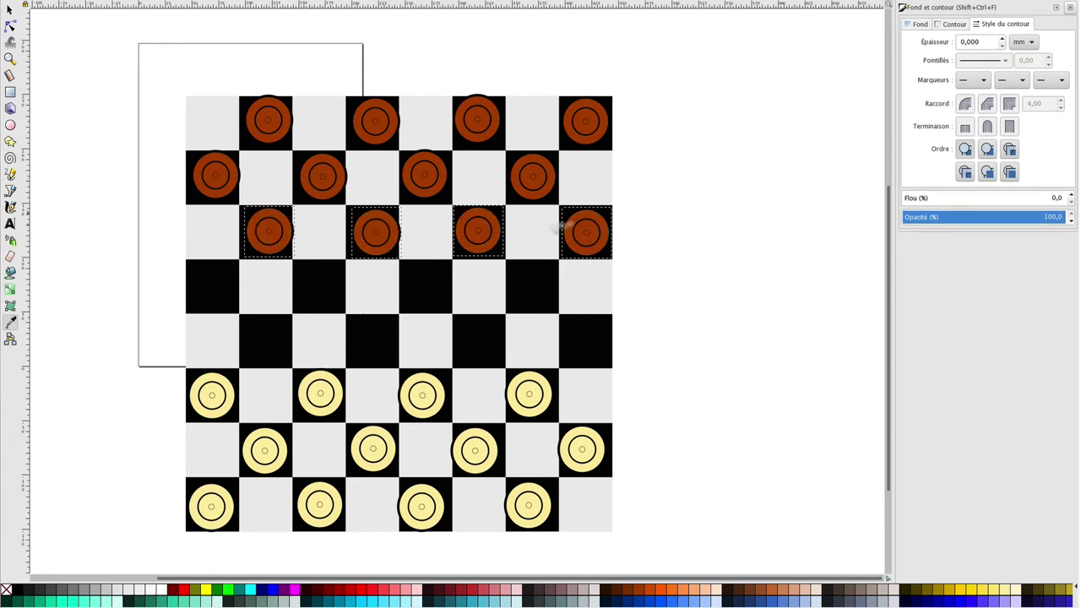
pyautogui.click(635, 203)
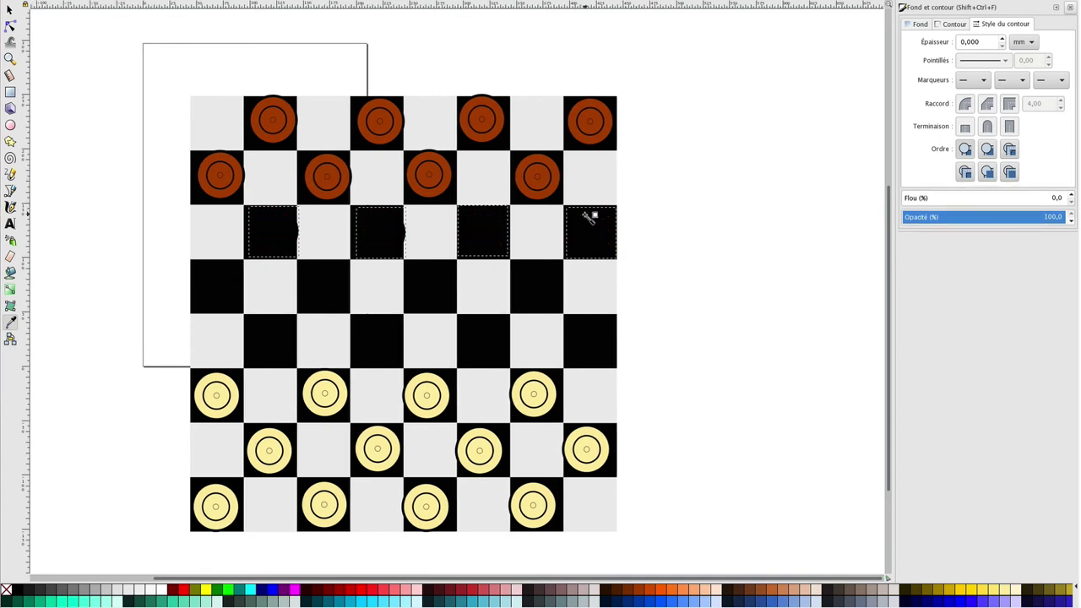